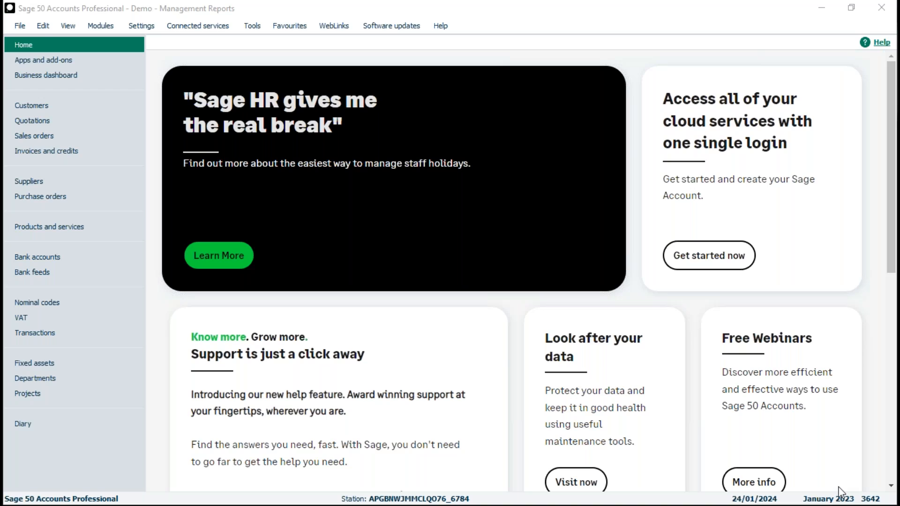
# Step: Preview the Period Trial Balance from the nominal codes for the period to 12: December 2023, and close the preview
pyautogui.click(31, 302)
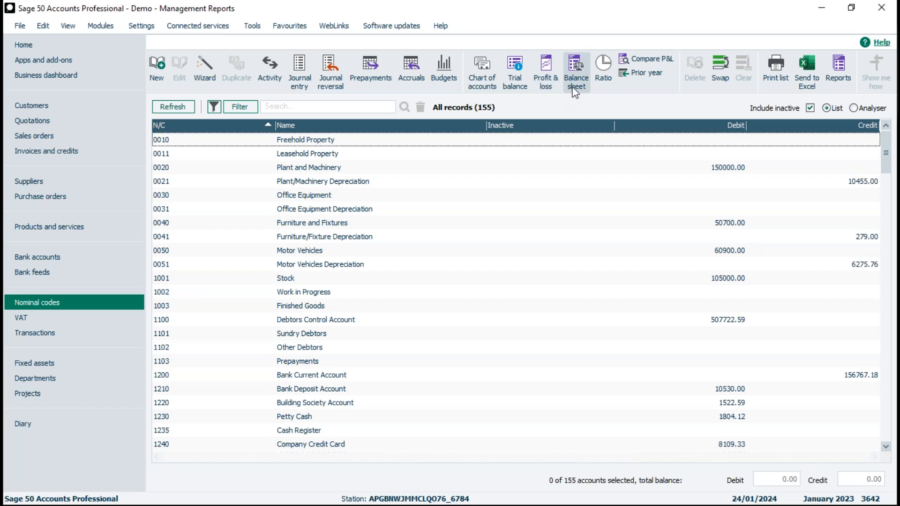
pyautogui.click(509, 76)
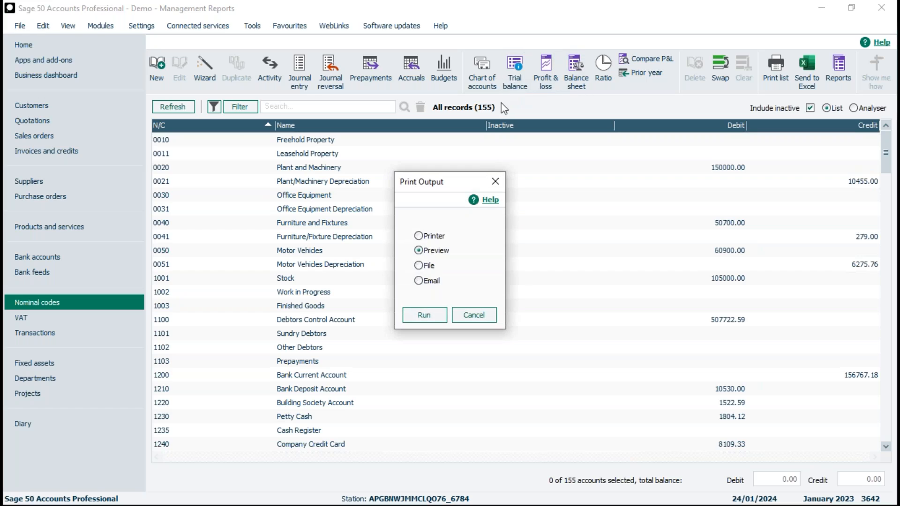
pyautogui.click(427, 313)
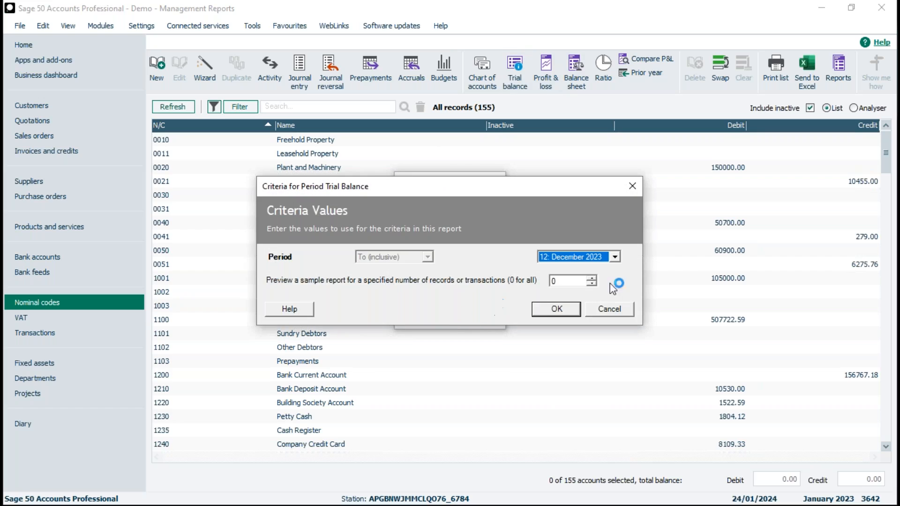
pyautogui.click(600, 258)
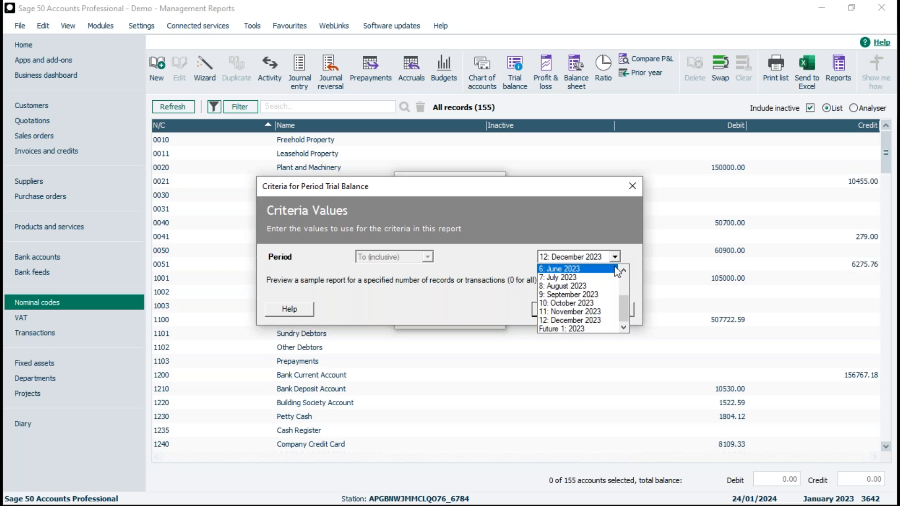
pyautogui.click(624, 271)
pyautogui.click(624, 271)
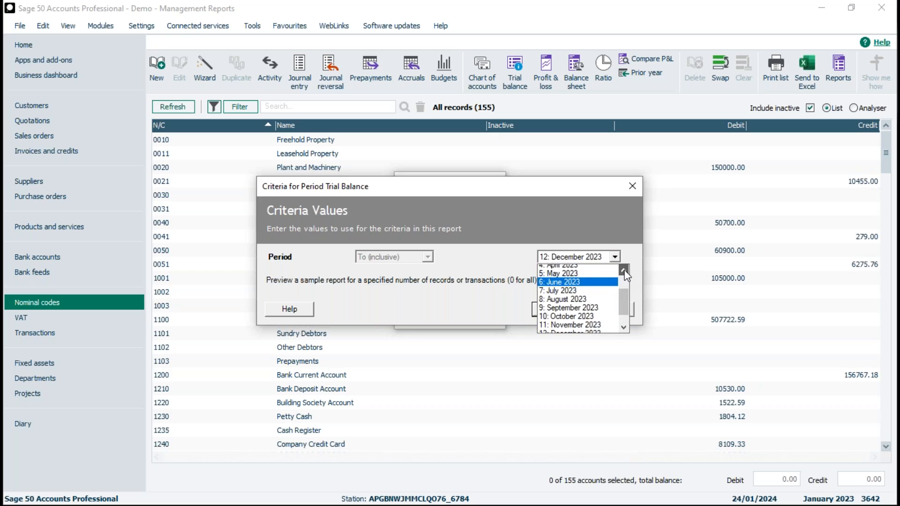
pyautogui.click(624, 271)
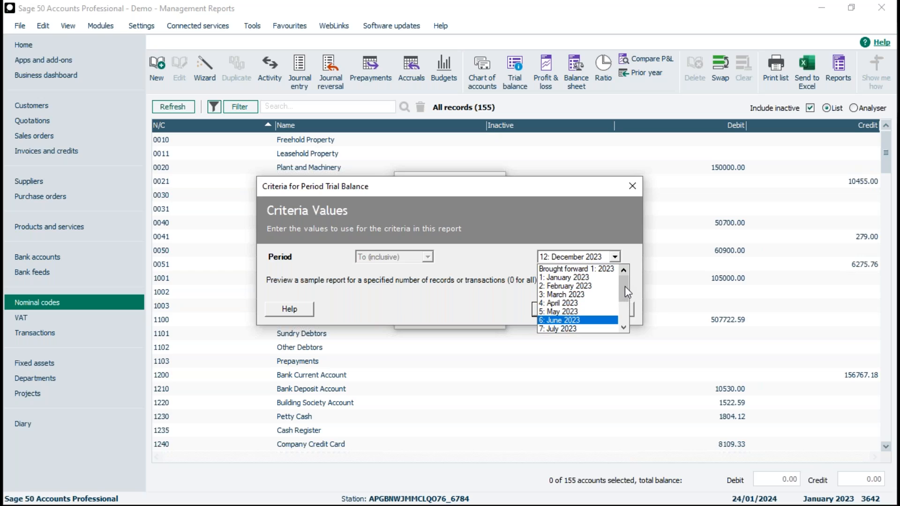
pyautogui.moveTo(626, 285); pyautogui.dragTo(620, 322)
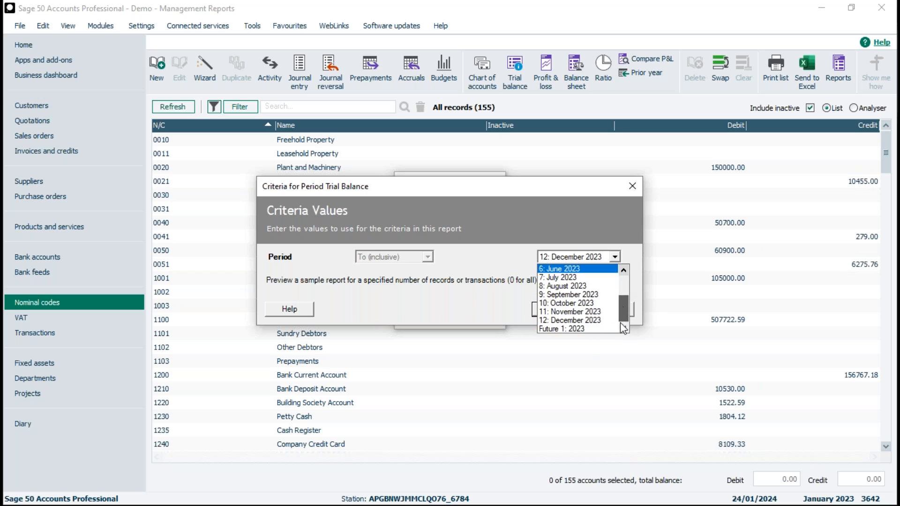
pyautogui.click(562, 322)
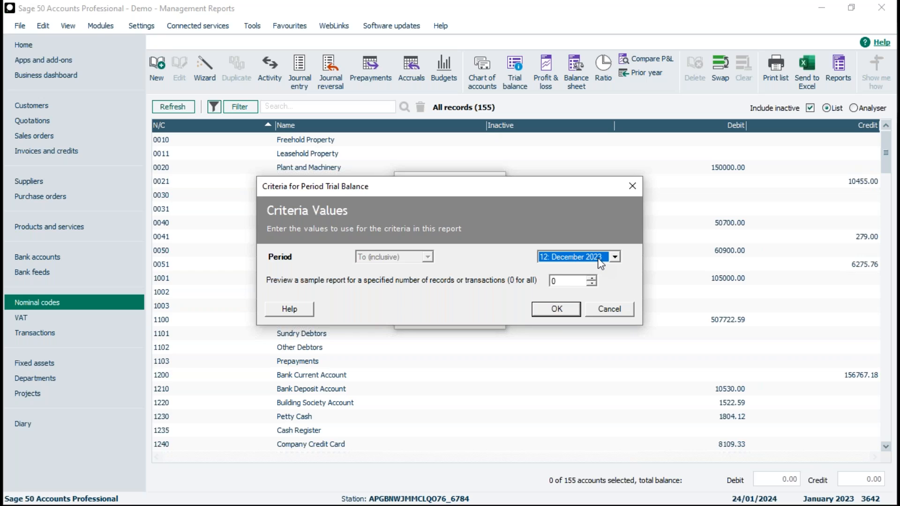
pyautogui.click(557, 310)
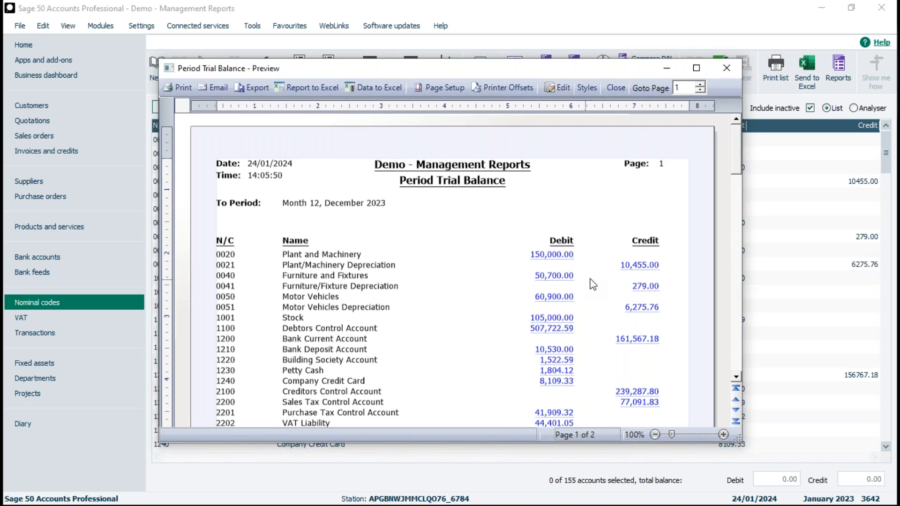
pyautogui.click(615, 88)
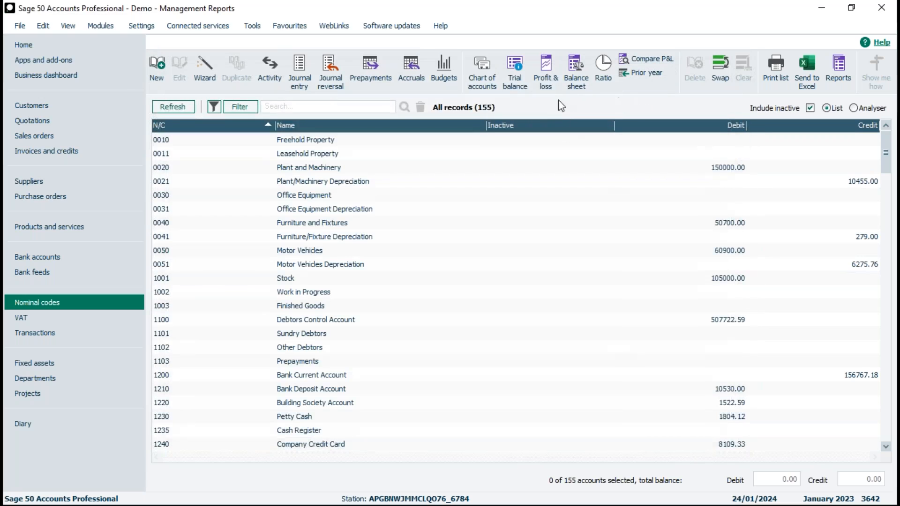
# Step: Run the Profit and Loss report as a preview for the period between 4: April 2023 and 12: December 2023
pyautogui.click(550, 67)
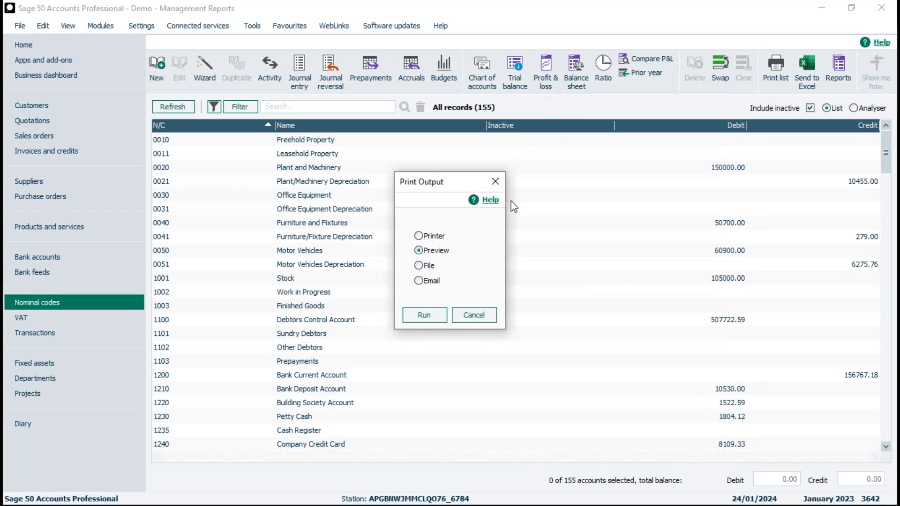
pyautogui.click(424, 315)
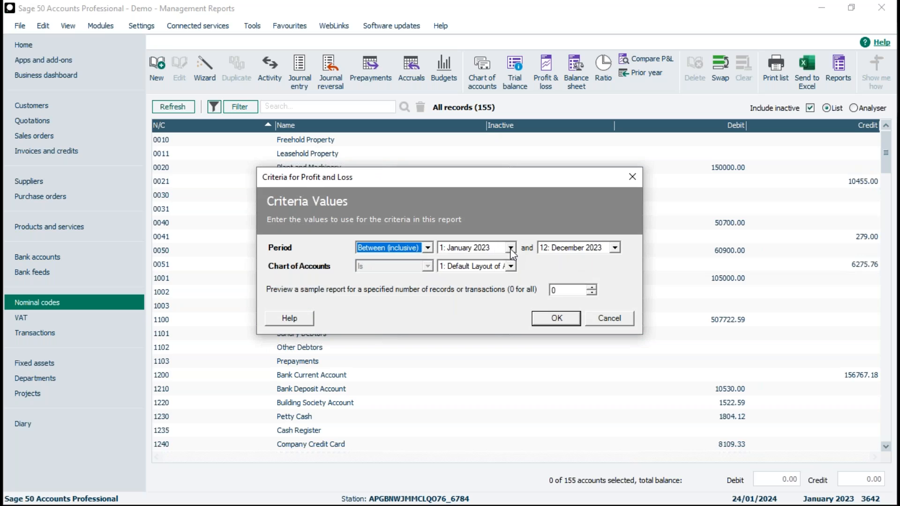
pyautogui.click(510, 249)
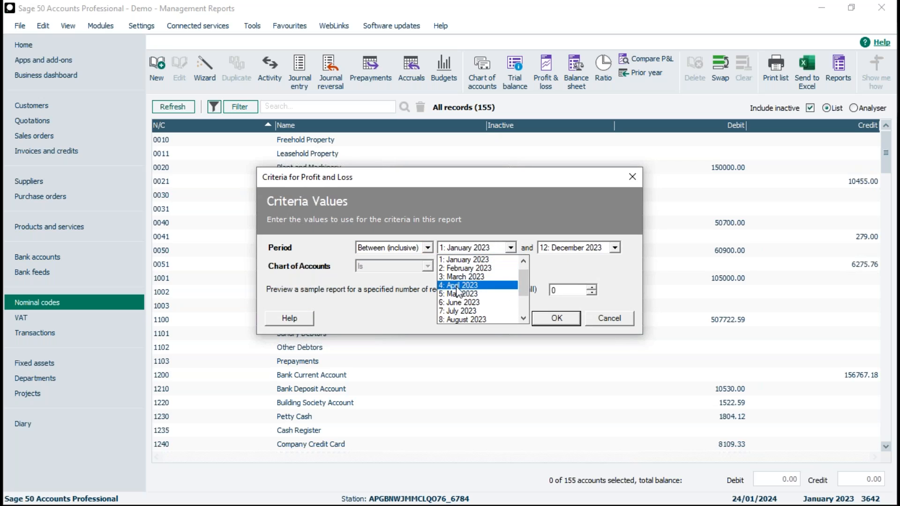
pyautogui.click(458, 286)
pyautogui.click(615, 247)
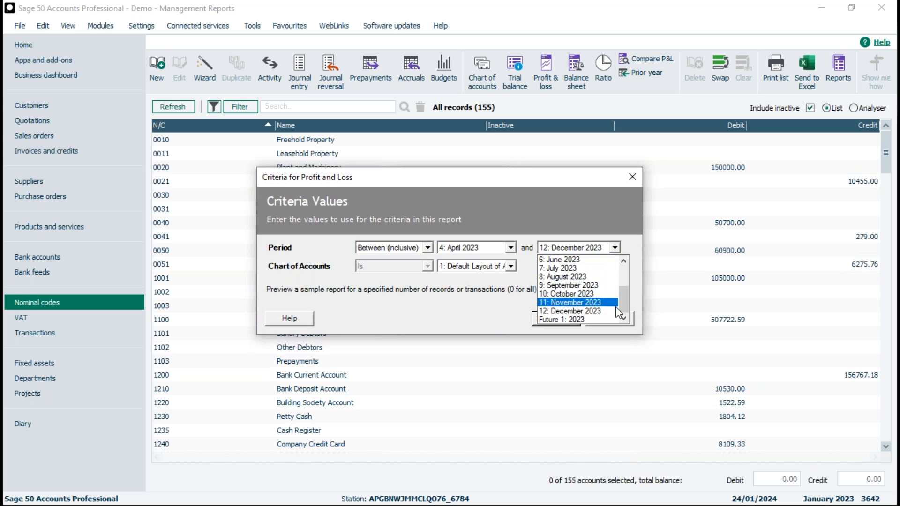
pyautogui.click(595, 311)
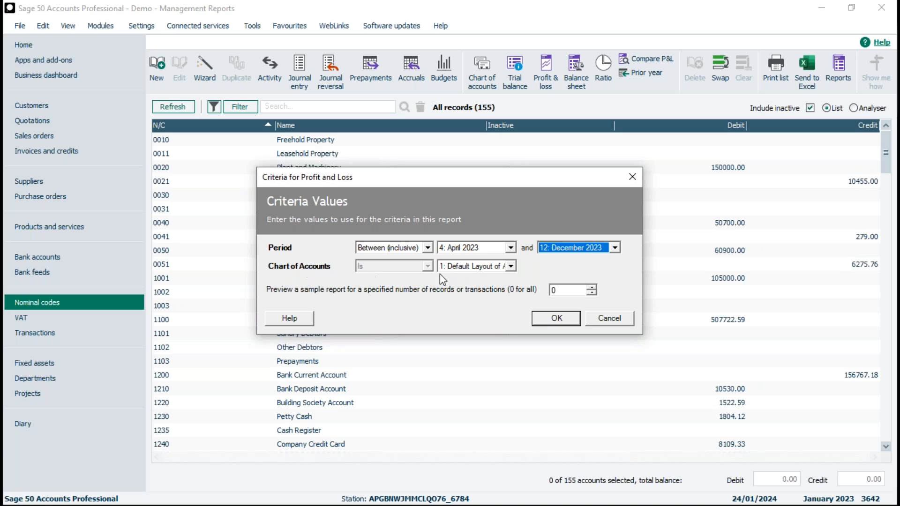
pyautogui.click(559, 321)
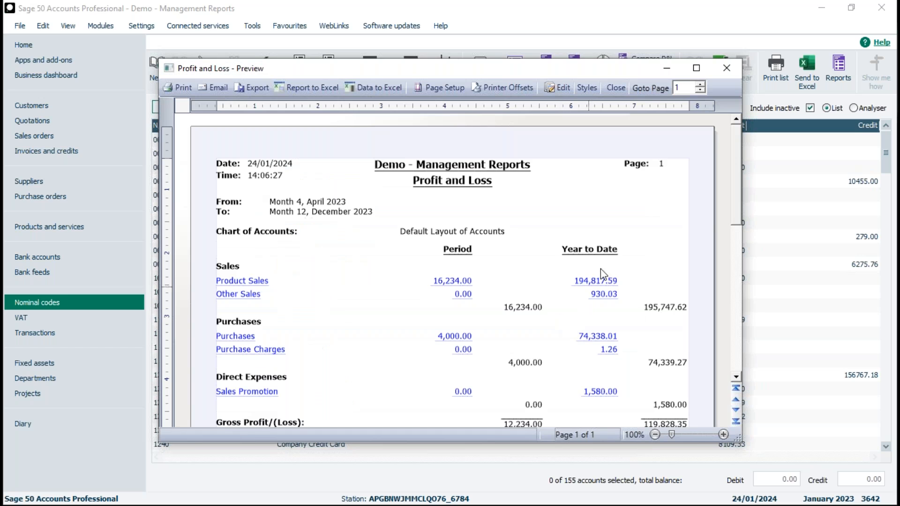
# Step: Maximise the Profit and Loss preview, zoom in to 144% to examine the Period and Year to Date columns, and close it
pyautogui.click(706, 69)
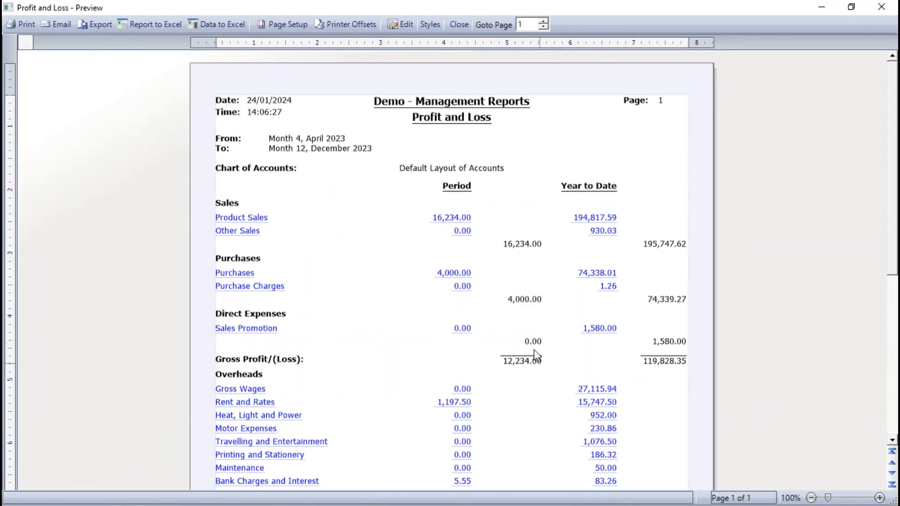
pyautogui.click(880, 498)
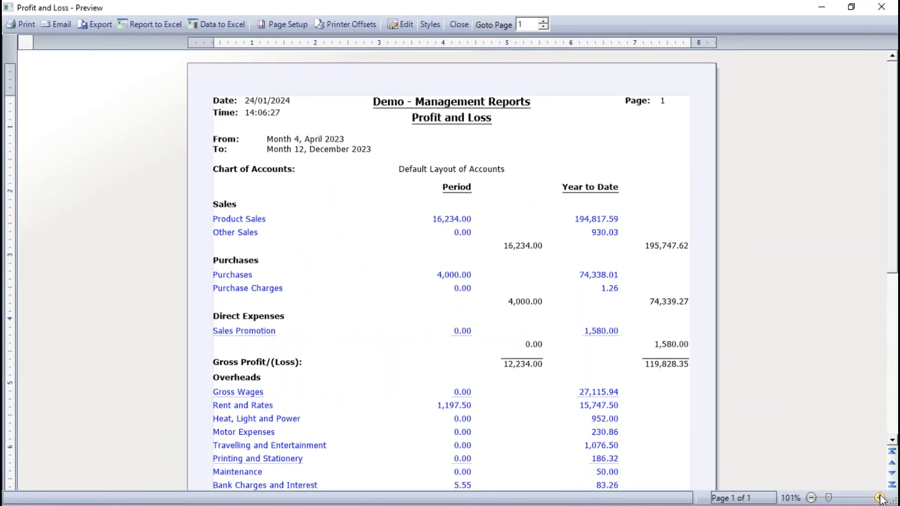
pyautogui.click(880, 498)
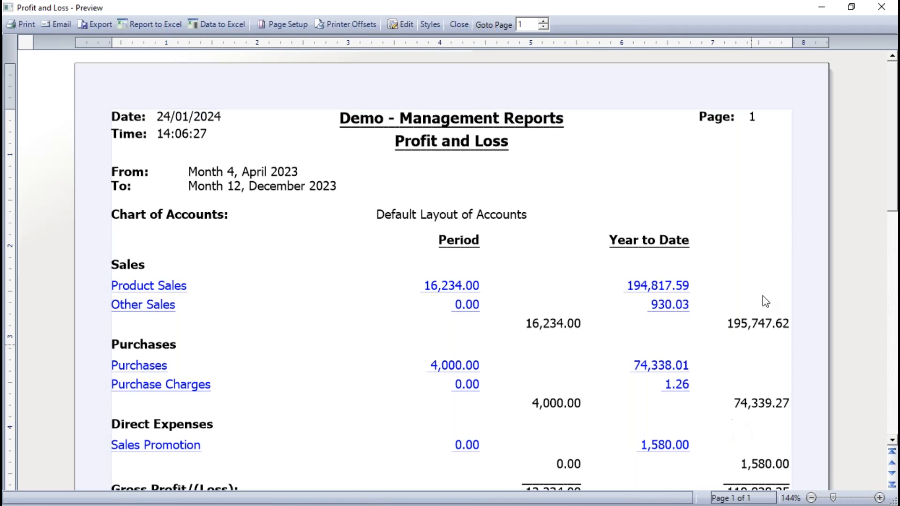
pyautogui.click(458, 24)
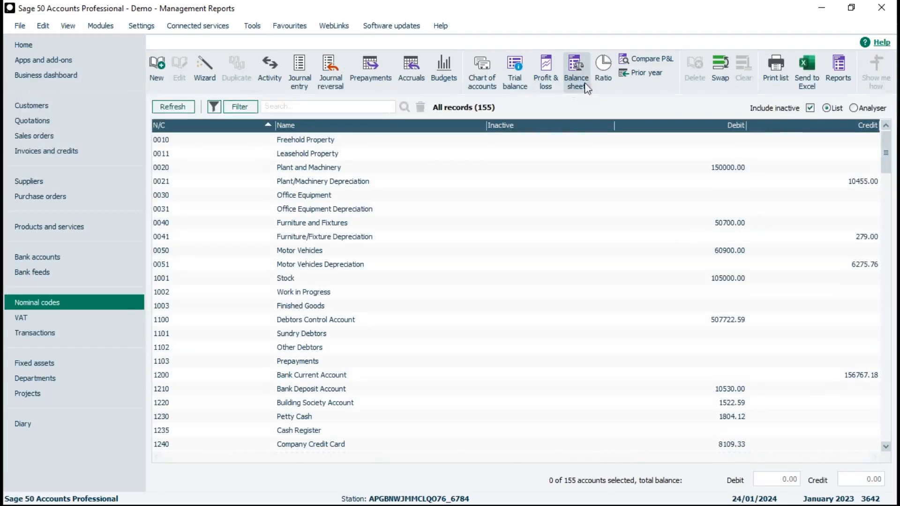
# Step: Preview the Balance Sheet for January 2023 to December 2023 with the default layout of accounts in a maximised window
pyautogui.click(579, 68)
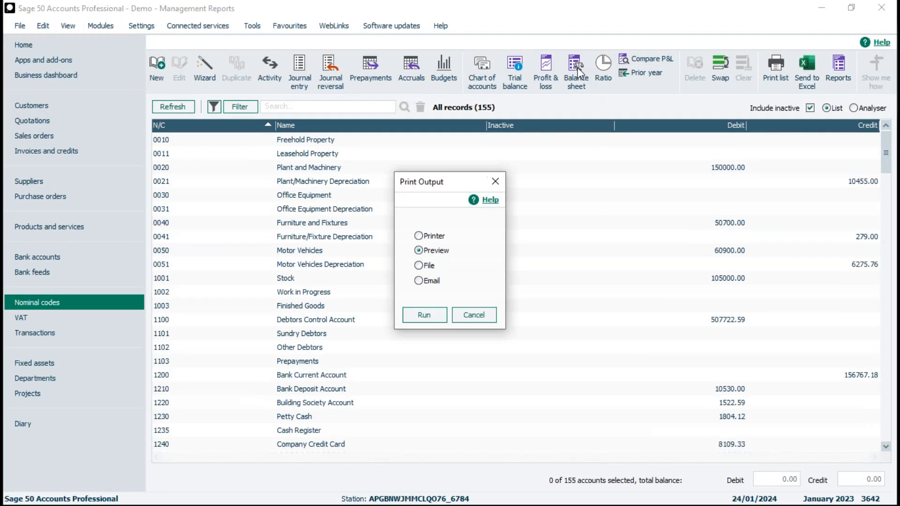
pyautogui.click(434, 310)
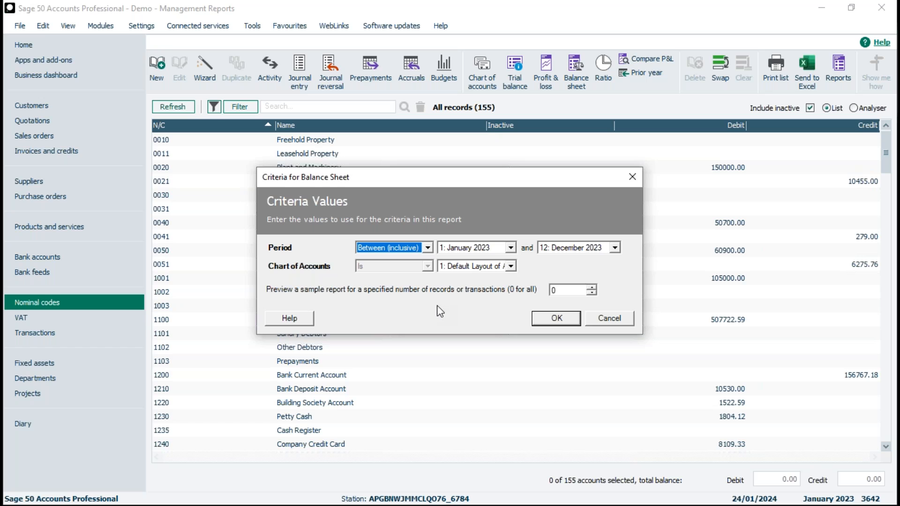
pyautogui.click(556, 319)
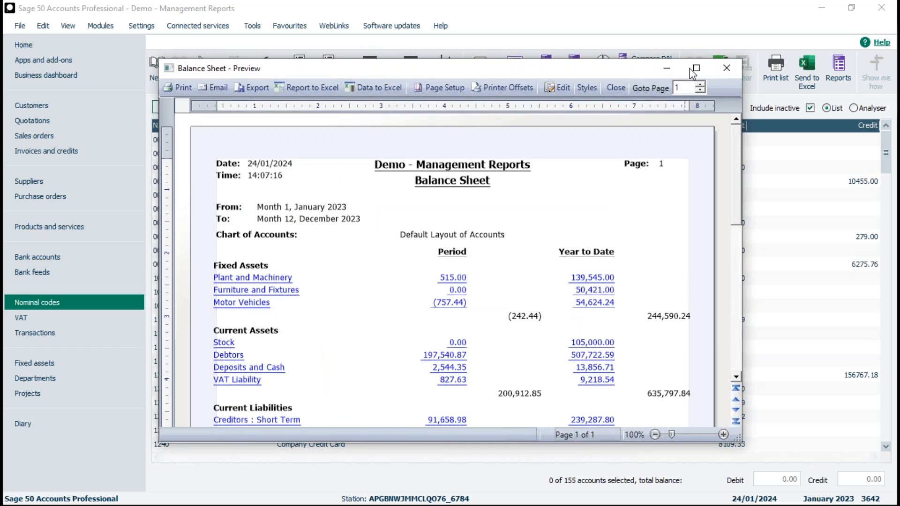
pyautogui.click(696, 68)
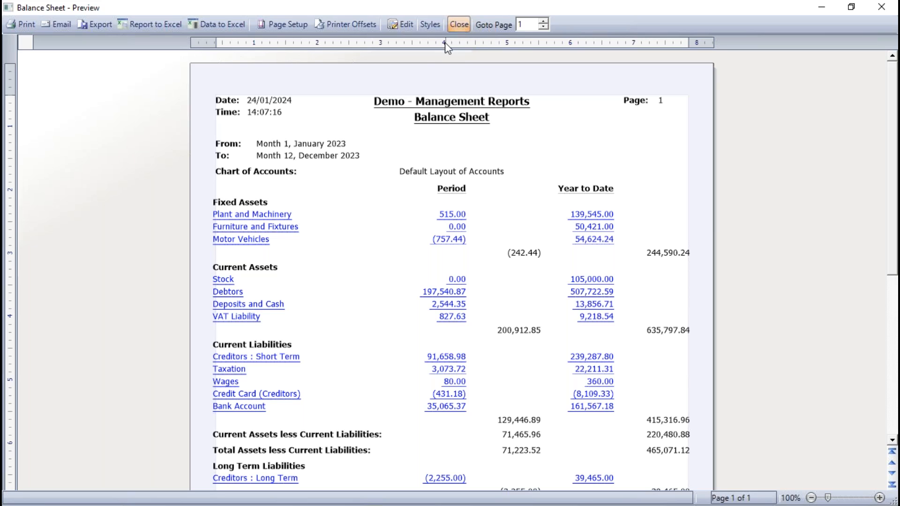
# Step: Start exporting the balance sheet and create a Desktop folder named "Year End Reports 2023" as its save location
pyautogui.click(100, 24)
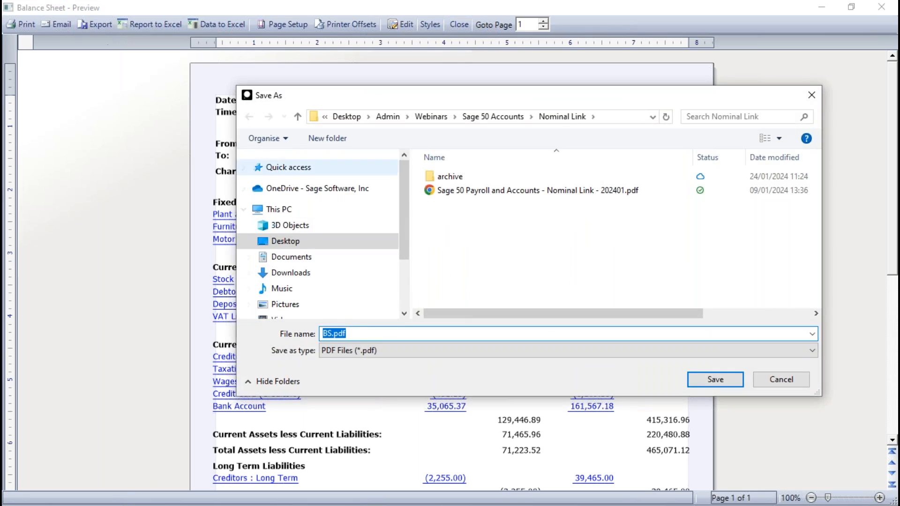
pyautogui.click(291, 241)
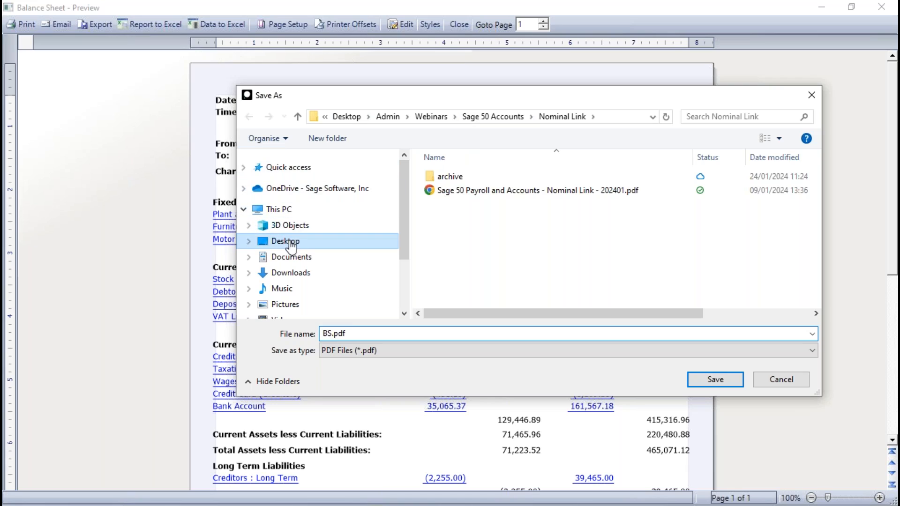
pyautogui.click(349, 335)
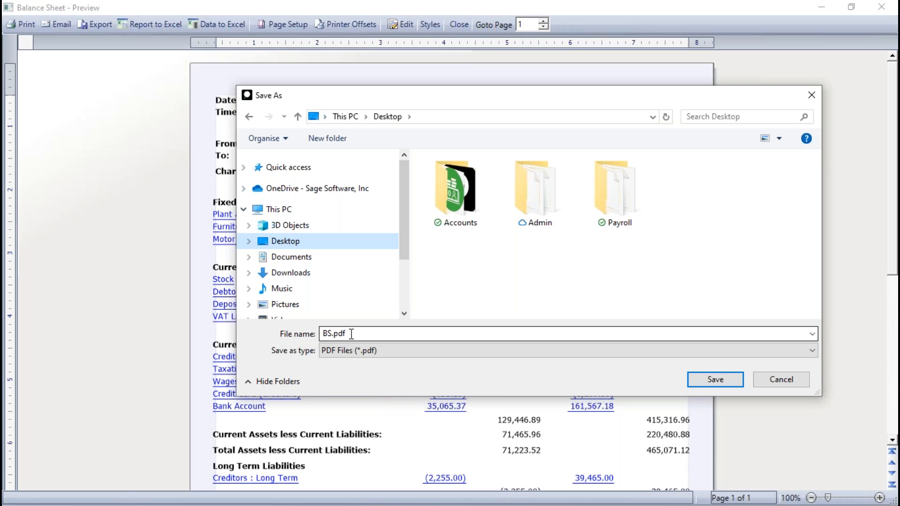
pyautogui.click(329, 138)
pyautogui.write('Year End')
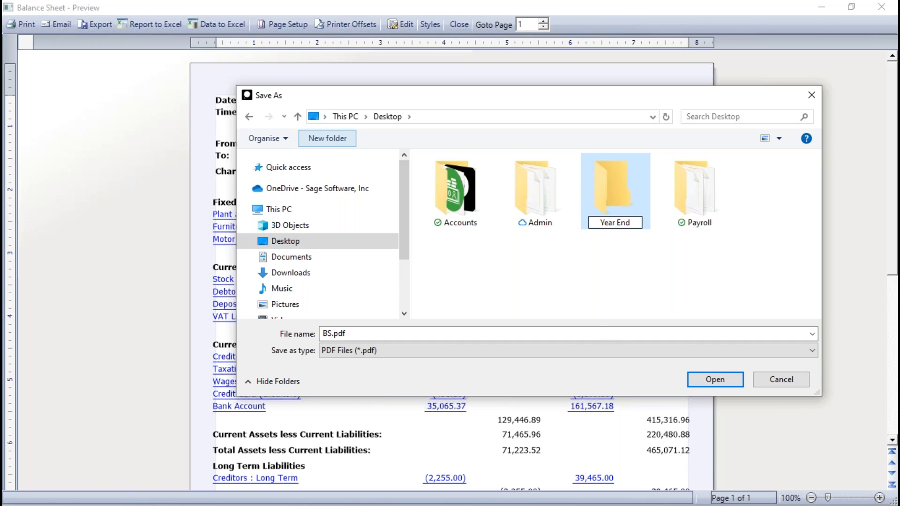
pyautogui.write(' Reports 2023')
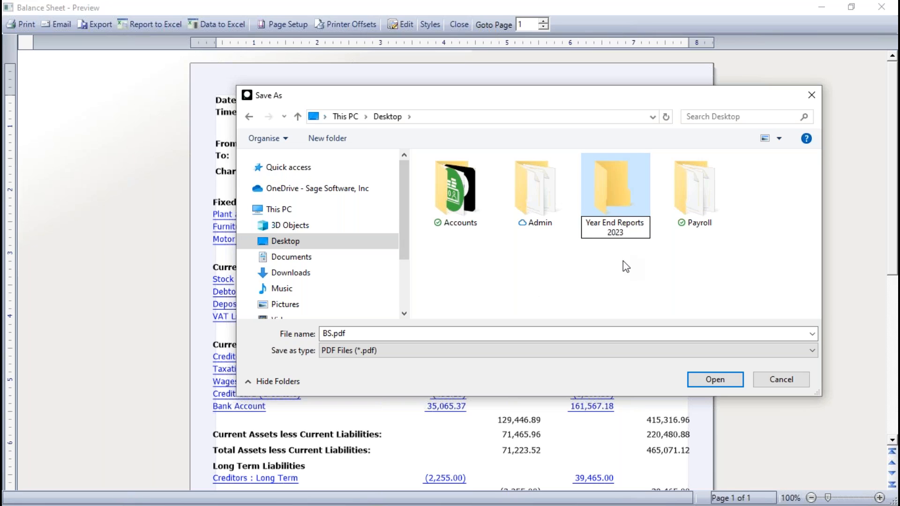
pyautogui.click(621, 199)
pyautogui.doubleClick(699, 184)
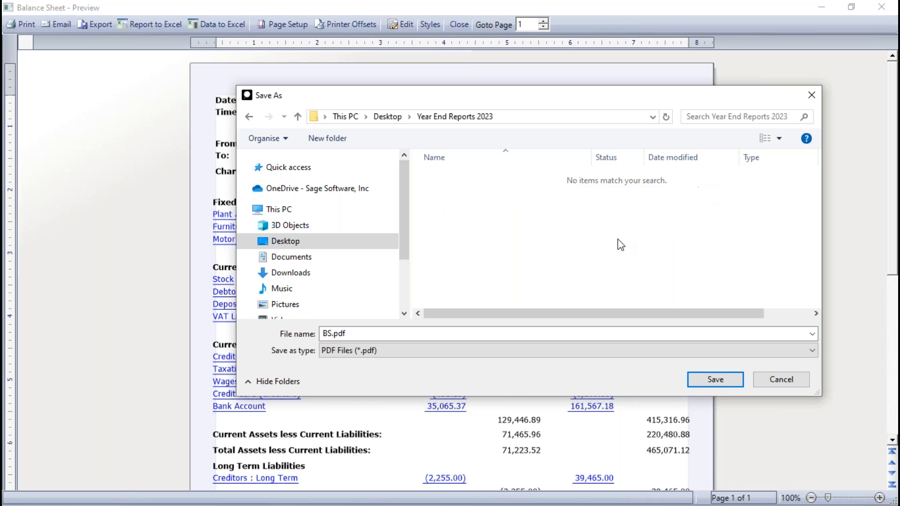
# Step: Name the exported PDF "YE Balance Sheet" and save it in the Year End Reports 2023 folder
pyautogui.click(348, 333)
pyautogui.doubleClick(349, 334)
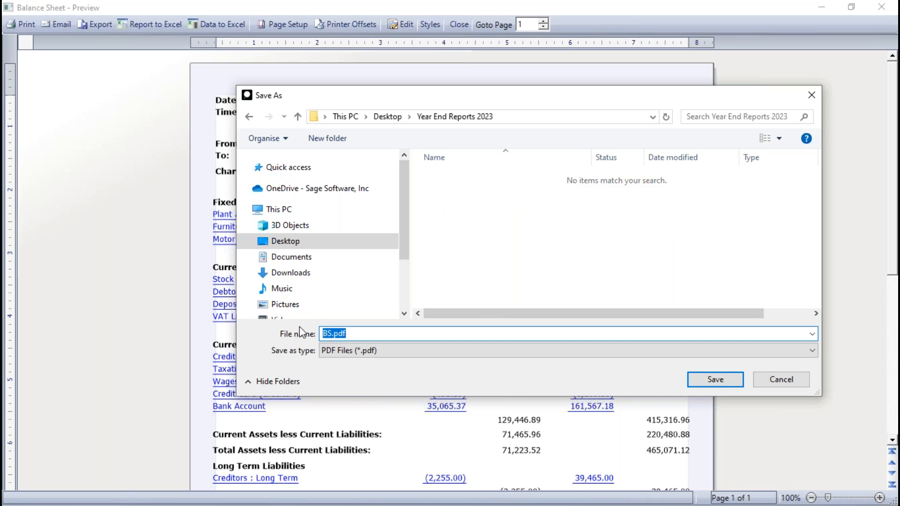
pyautogui.write('YE Balance Sheet')
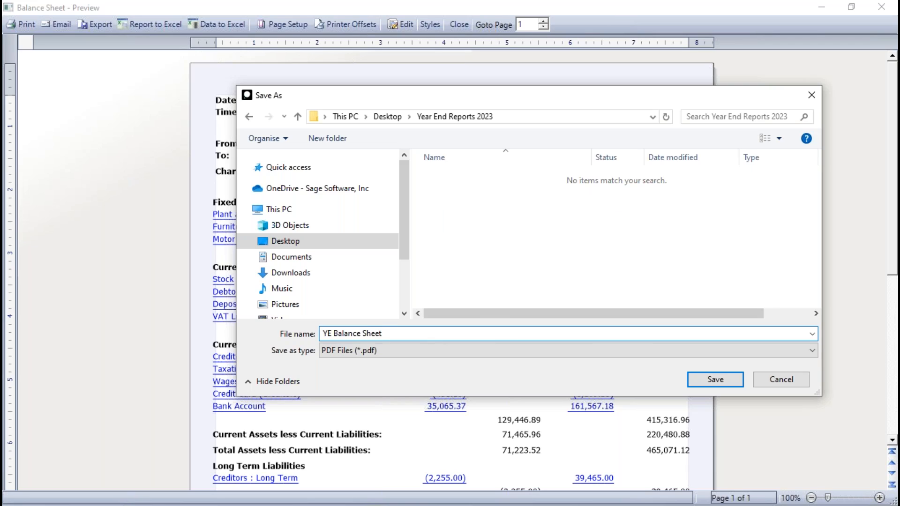
pyautogui.click(717, 380)
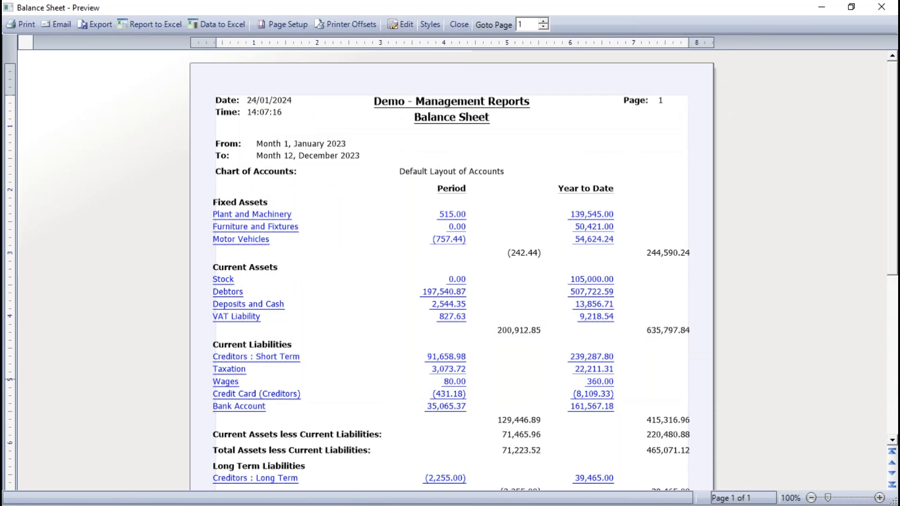
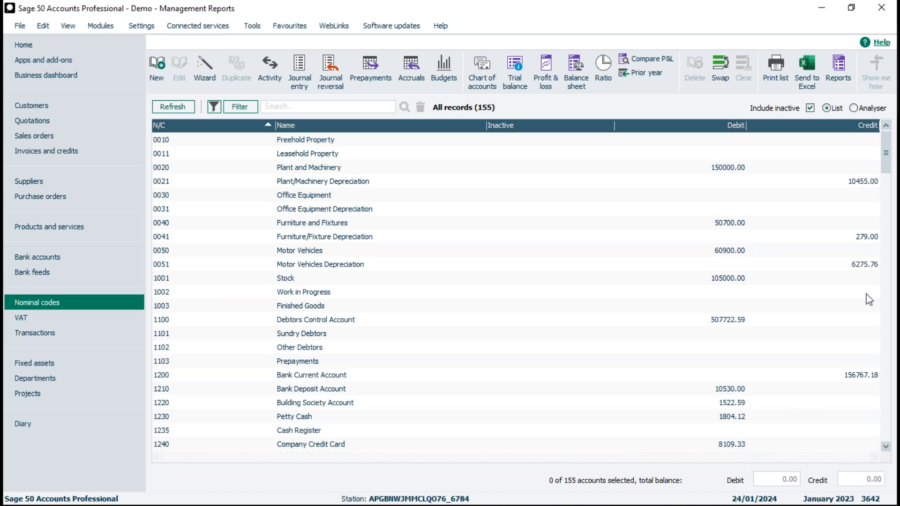
pyautogui.click(886, 153)
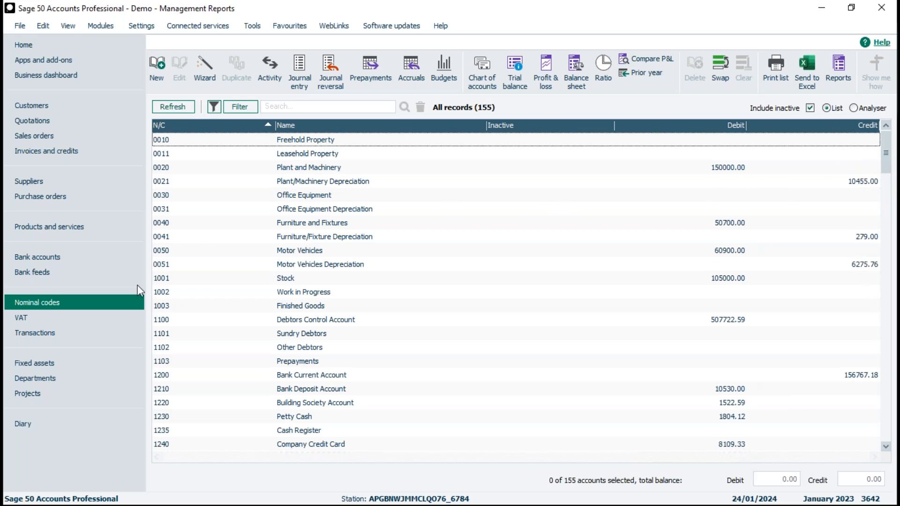
# Step: Start a customer batch invoice and choose A1 Design Services as the customer on the first line
pyautogui.click(28, 106)
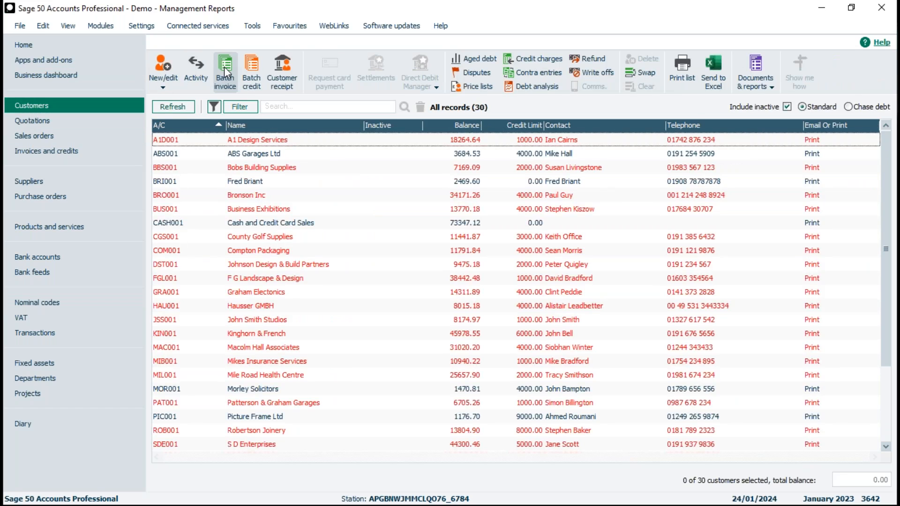
pyautogui.click(225, 67)
pyautogui.click(67, 156)
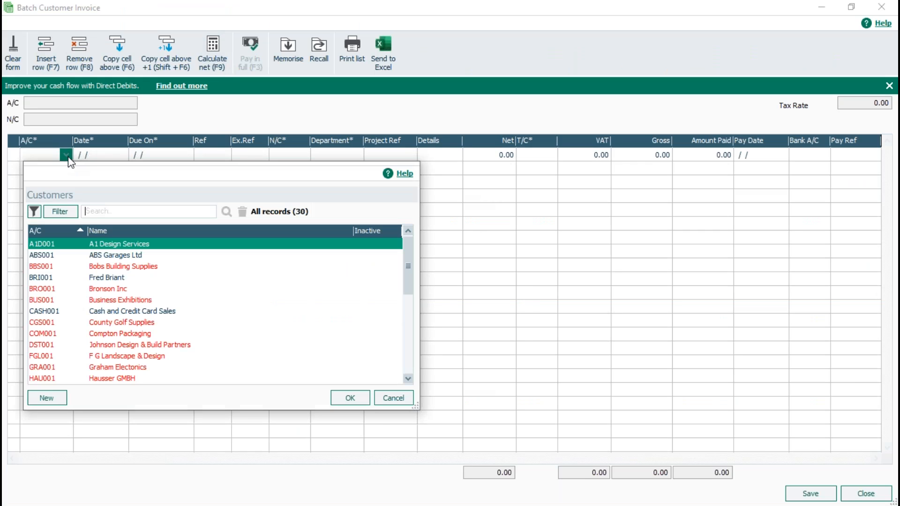
pyautogui.doubleClick(116, 245)
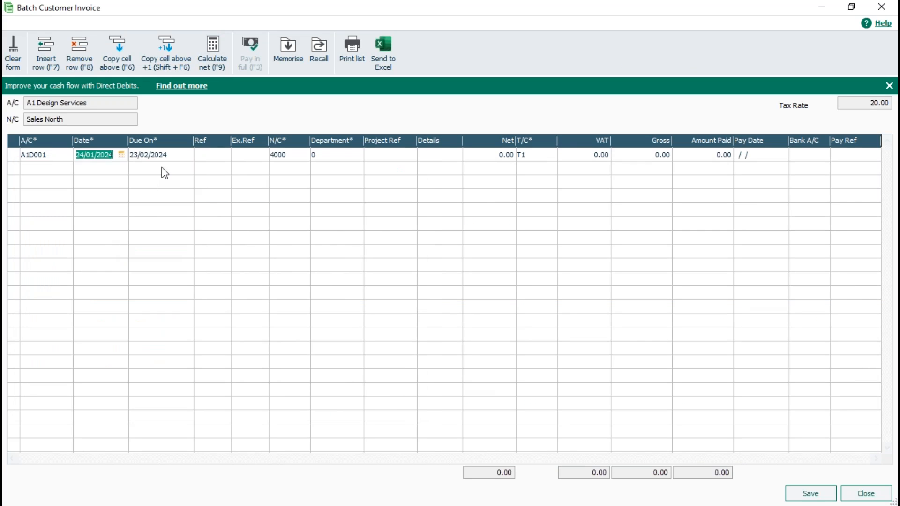
# Step: Date the invoice 02/02/2024 and dismiss the out-of-year warning, pausing it for financial year 2024
pyautogui.click(122, 156)
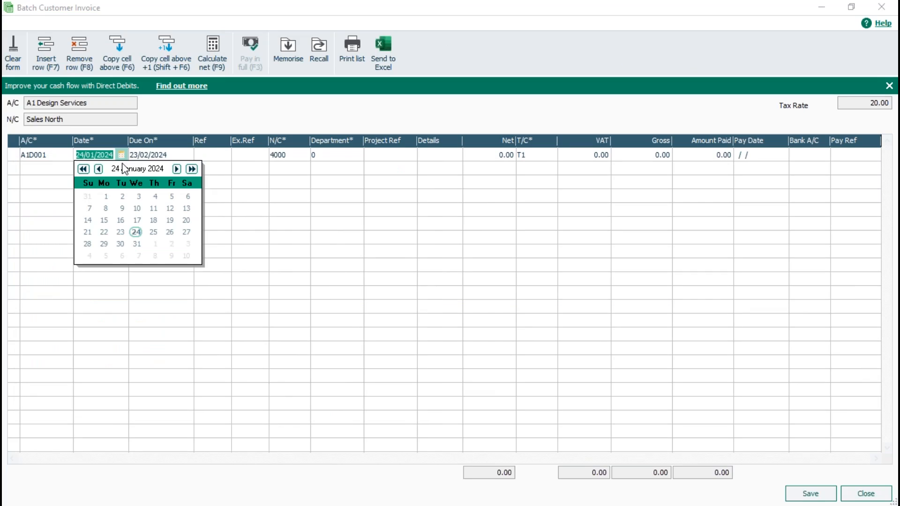
pyautogui.click(138, 196)
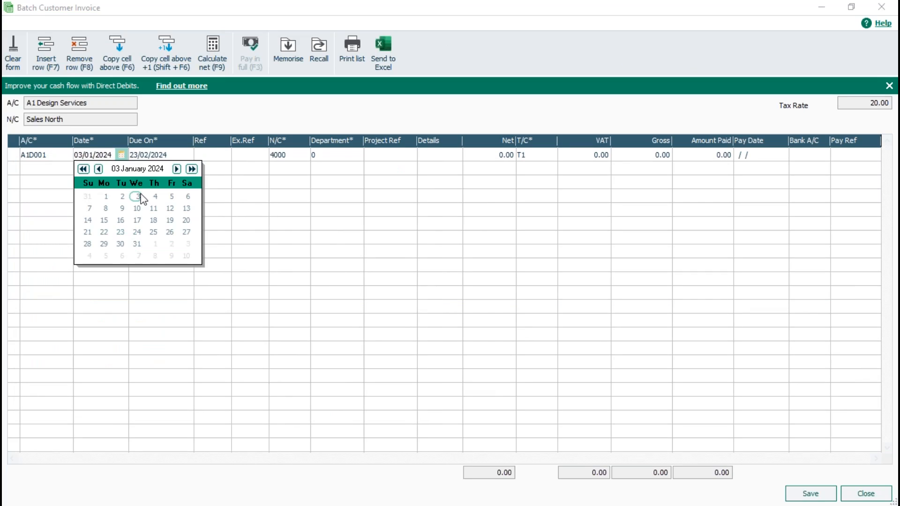
pyautogui.click(177, 168)
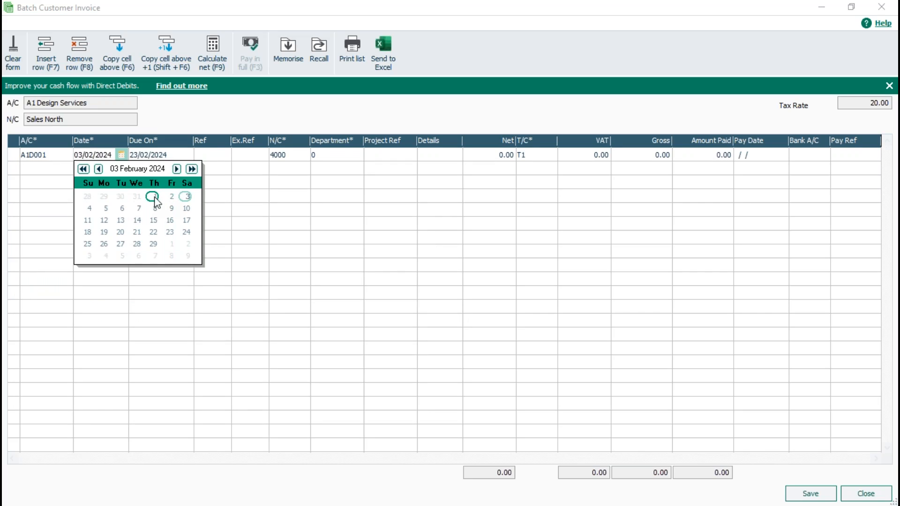
pyautogui.click(170, 199)
pyautogui.click(170, 198)
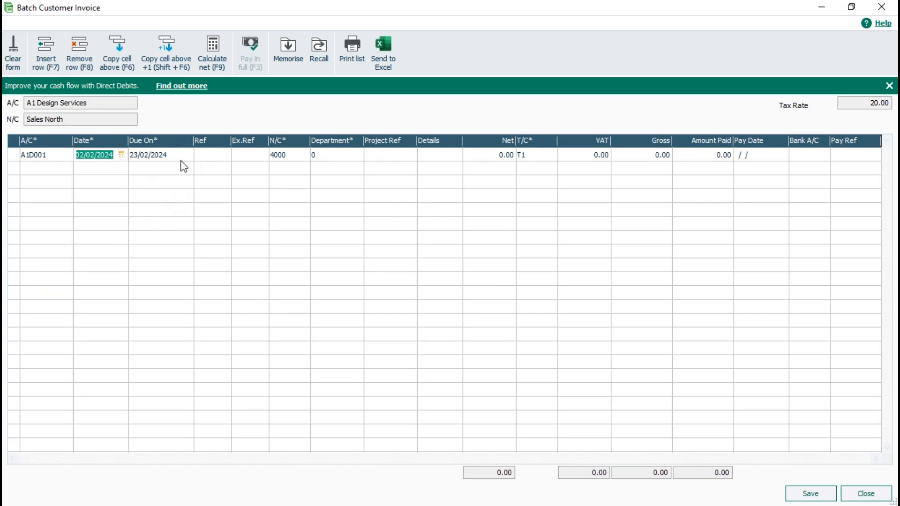
pyautogui.press('Tab')
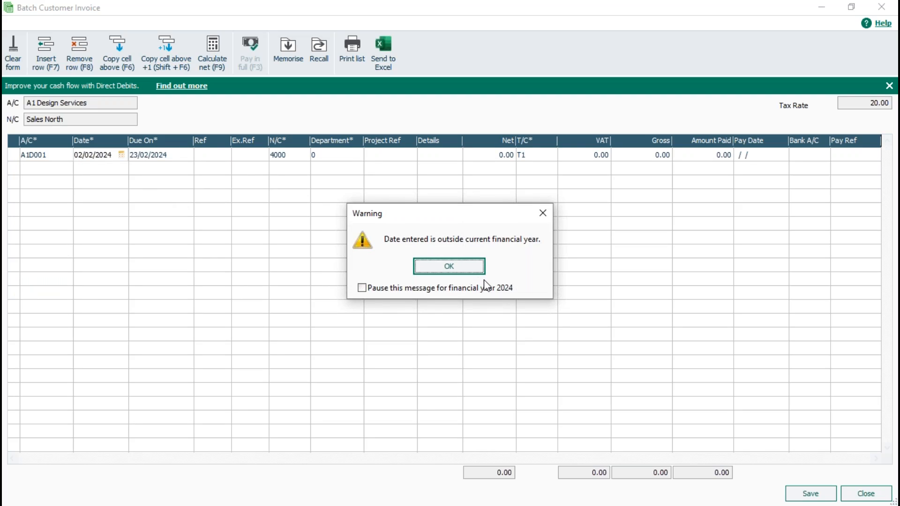
pyautogui.click(363, 287)
pyautogui.click(460, 270)
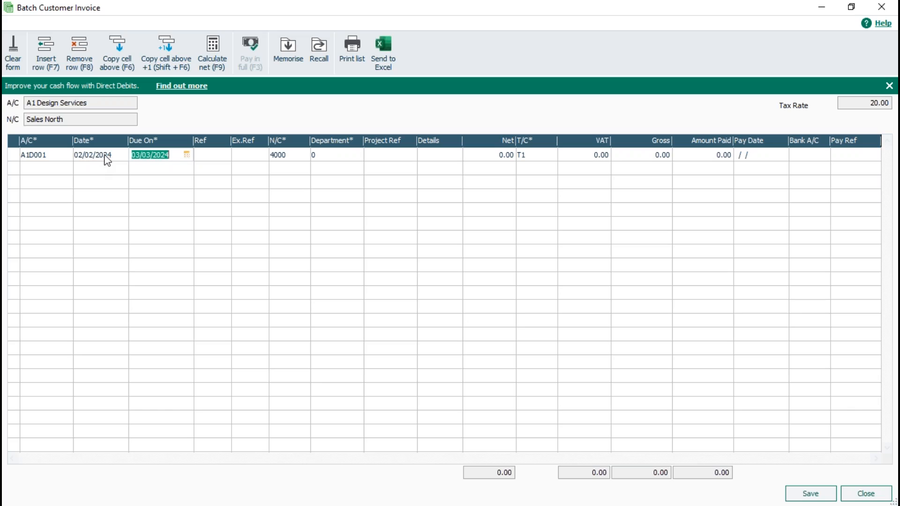
# Step: Enter reference 123 and details "Sales" on the invoice line, keeping nominal code 4000 and department 0
pyautogui.click(215, 157)
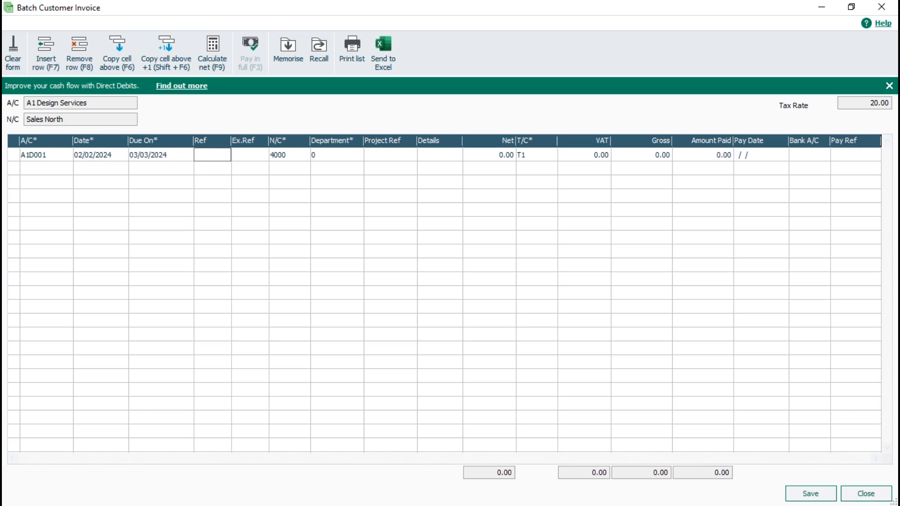
pyautogui.write('123')
pyautogui.press('Tab')
pyautogui.press('Tab')
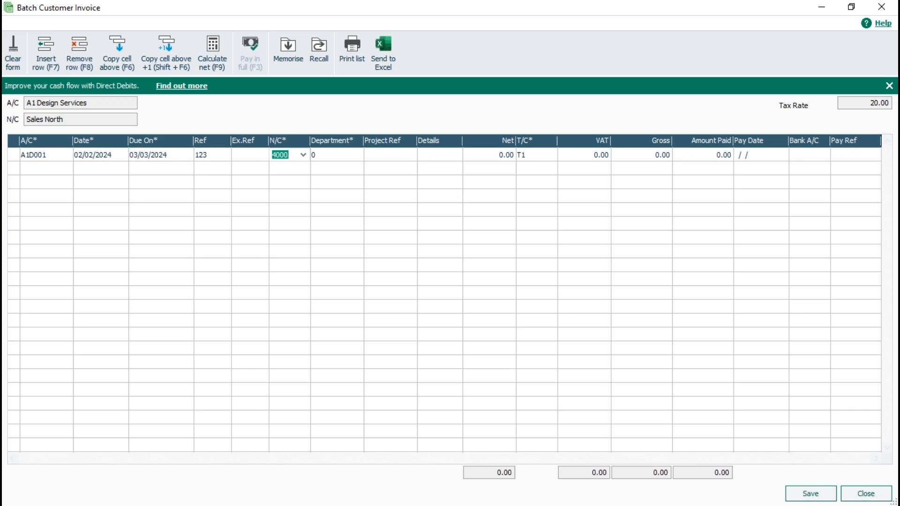
pyautogui.press('Tab')
pyautogui.press('Tab')
pyautogui.press('Tab')
pyautogui.write('Sales')
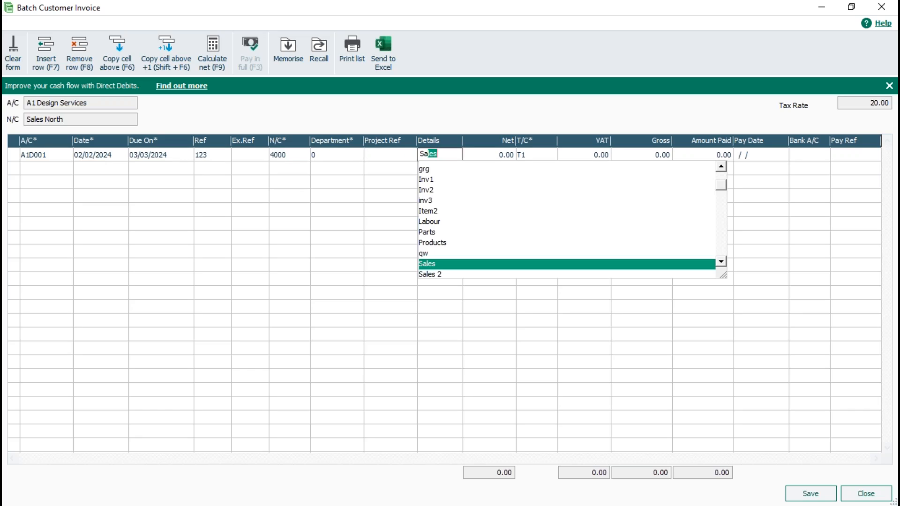
pyautogui.press('Tab')
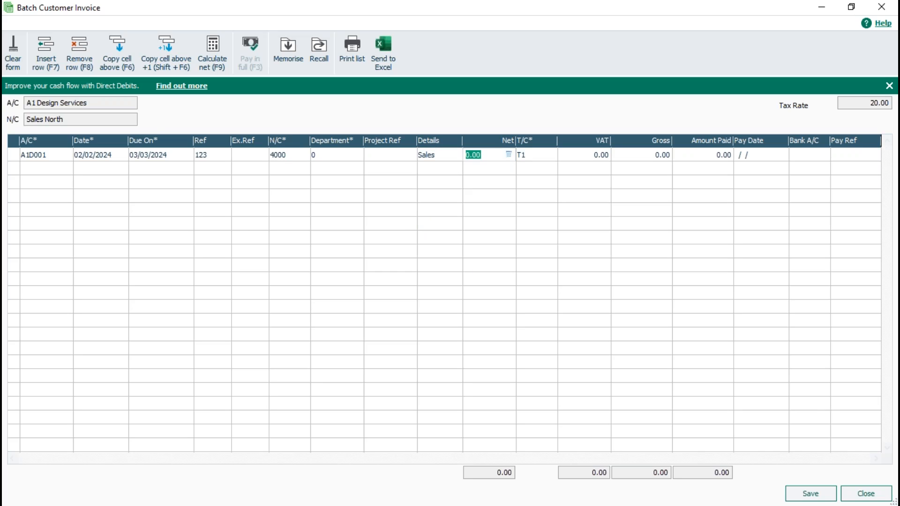
# Step: Enter a net amount of 2000 with tax code T1, then save the batch invoice and close the form
pyautogui.write('2000')
pyautogui.press('Tab')
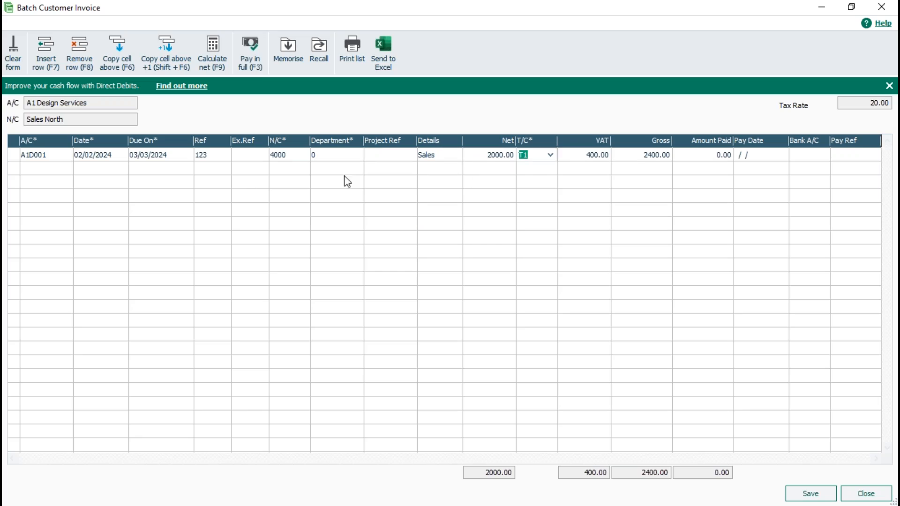
pyautogui.click(804, 494)
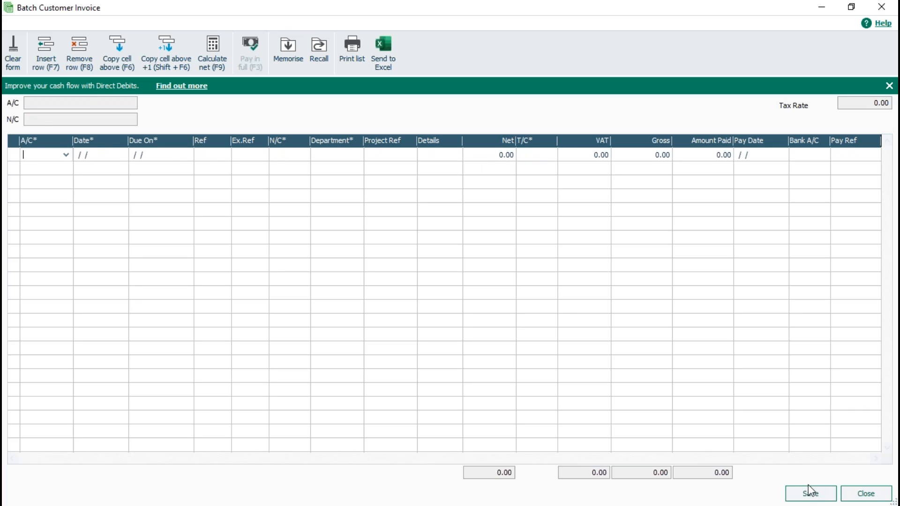
pyautogui.click(873, 496)
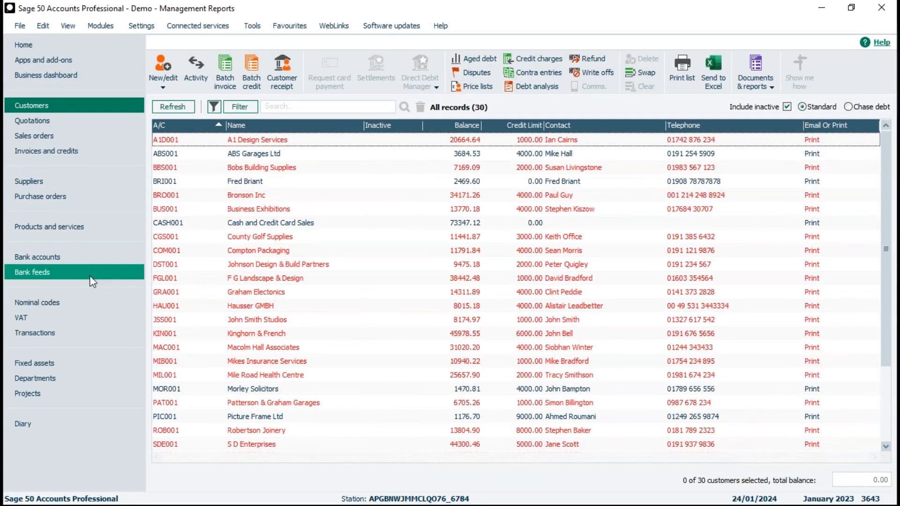
# Step: Open the nominal record for code 4000 Sales North, maximise it to examine the monthly and Future actuals, and close it
pyautogui.click(53, 307)
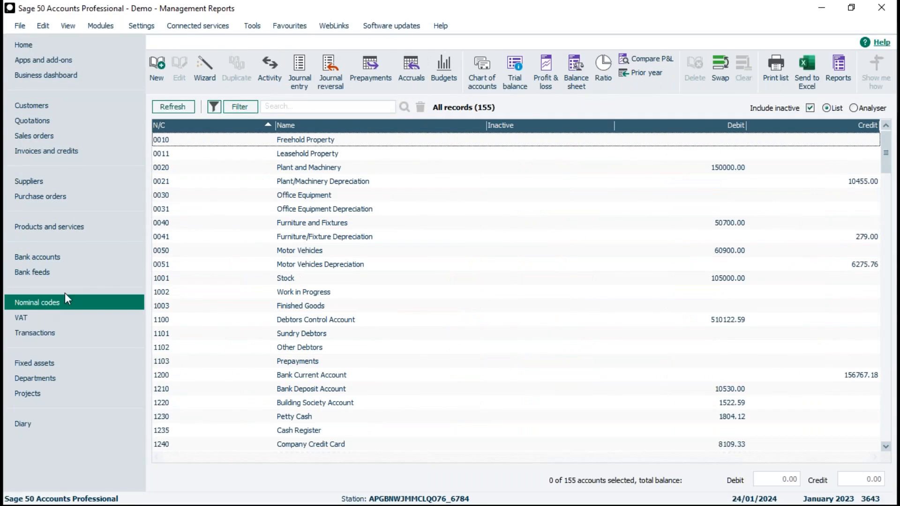
pyautogui.click(159, 68)
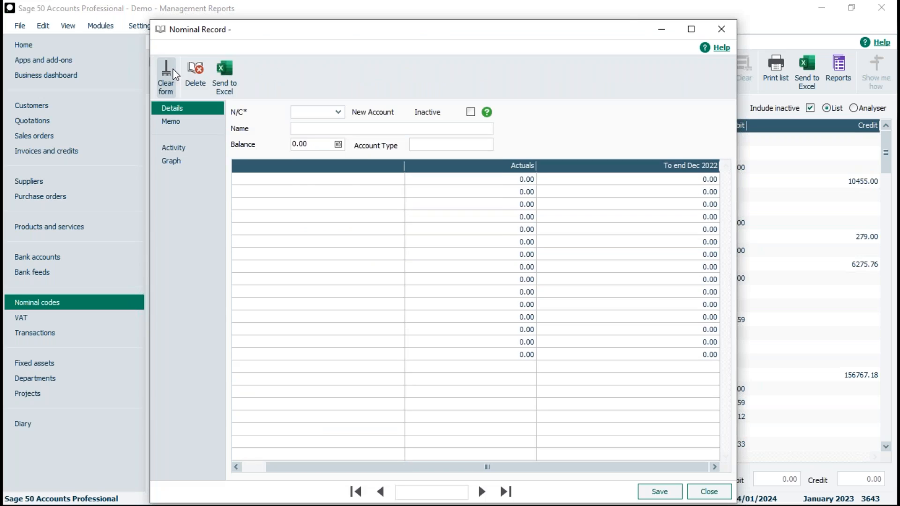
pyautogui.write('4000')
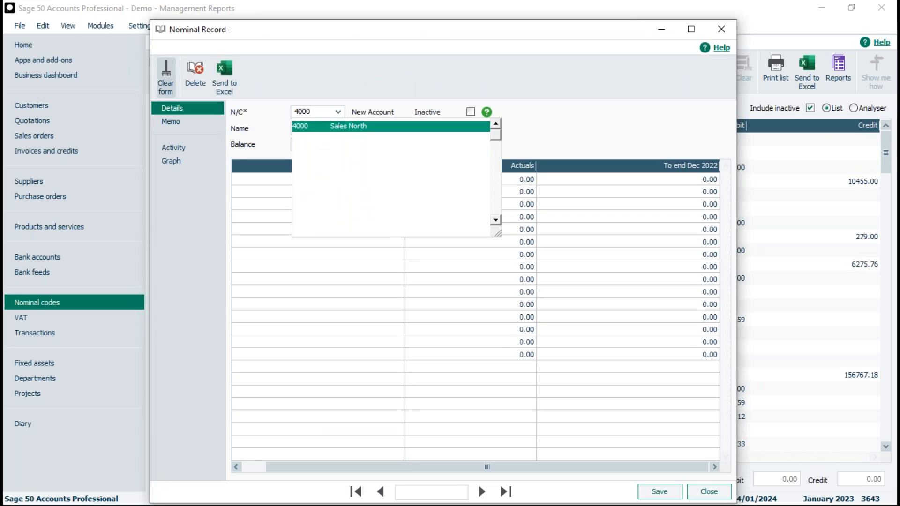
pyautogui.press('Tab')
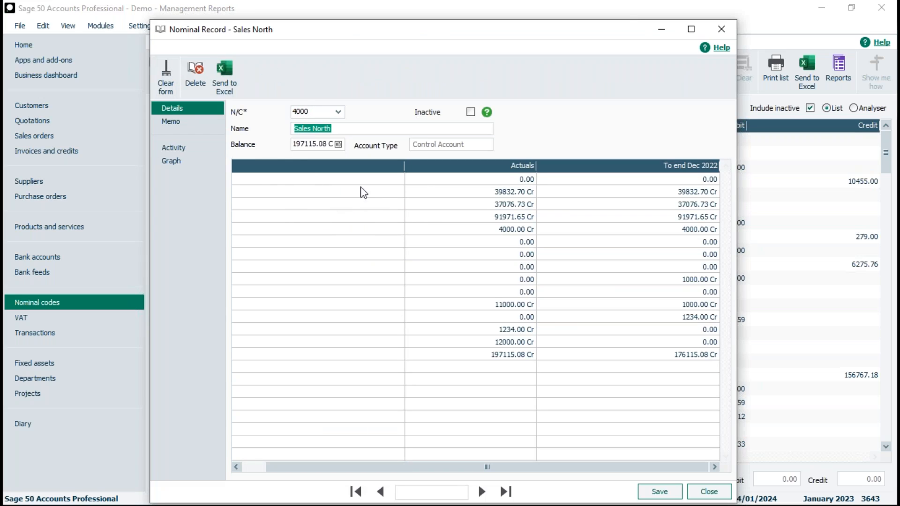
pyautogui.click(697, 31)
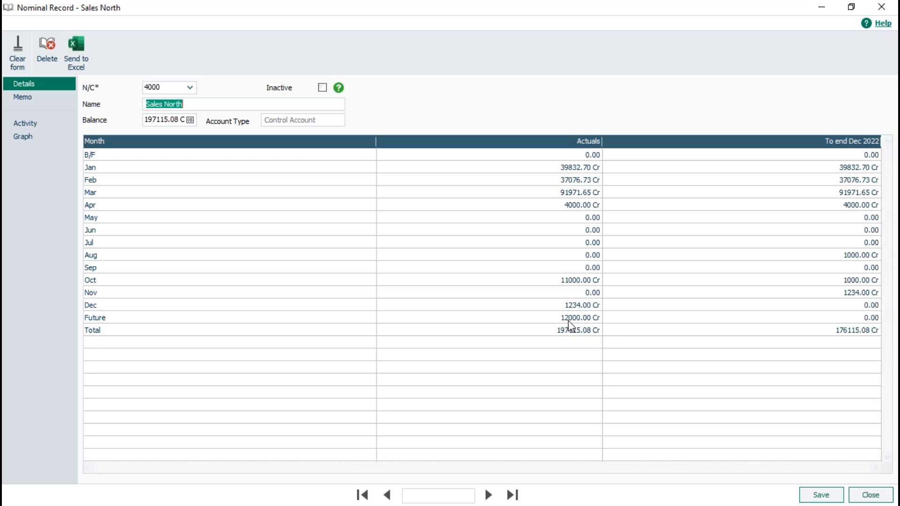
pyautogui.click(872, 497)
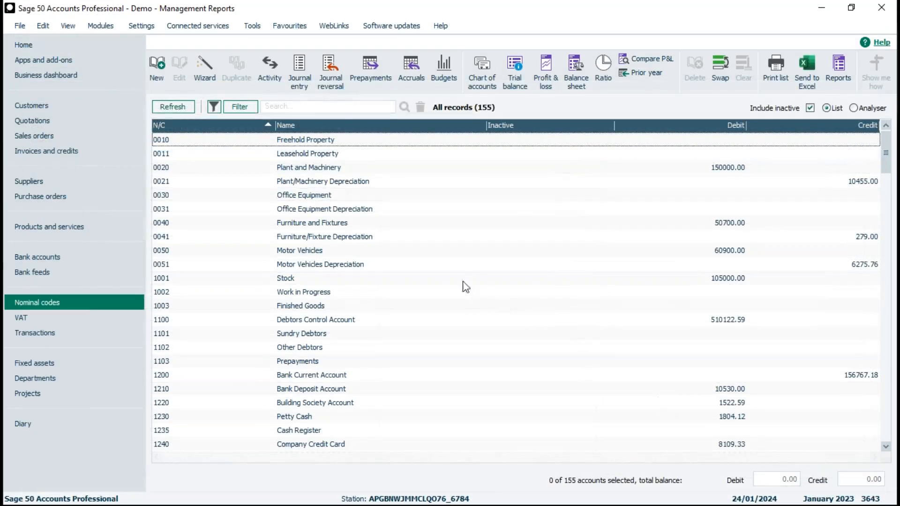
# Step: Start a bank receipt for the Bank Current Account with nominal code 4000 and details "Services"
pyautogui.click(49, 261)
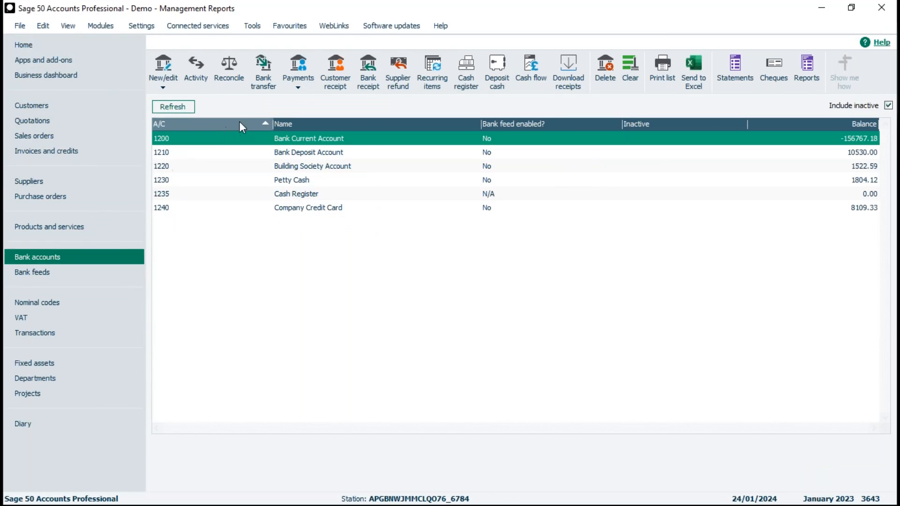
pyautogui.click(369, 90)
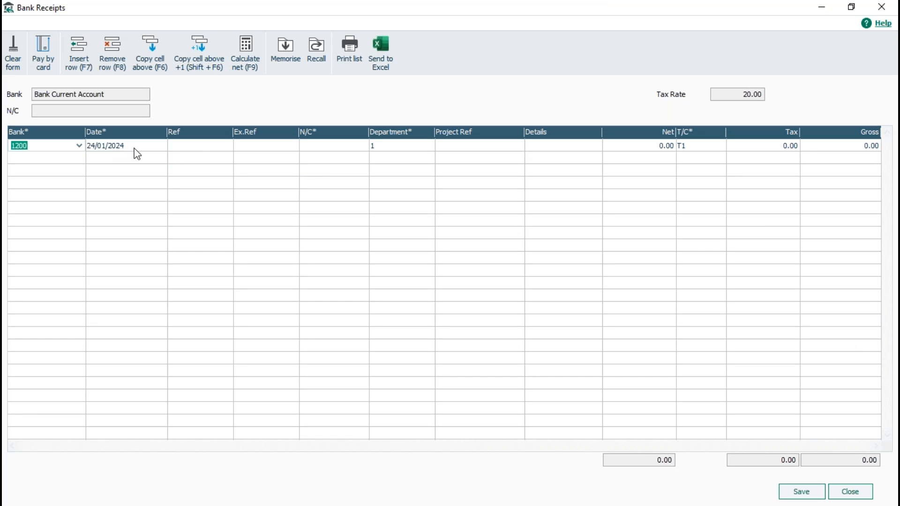
pyautogui.click(314, 146)
pyautogui.write('4000')
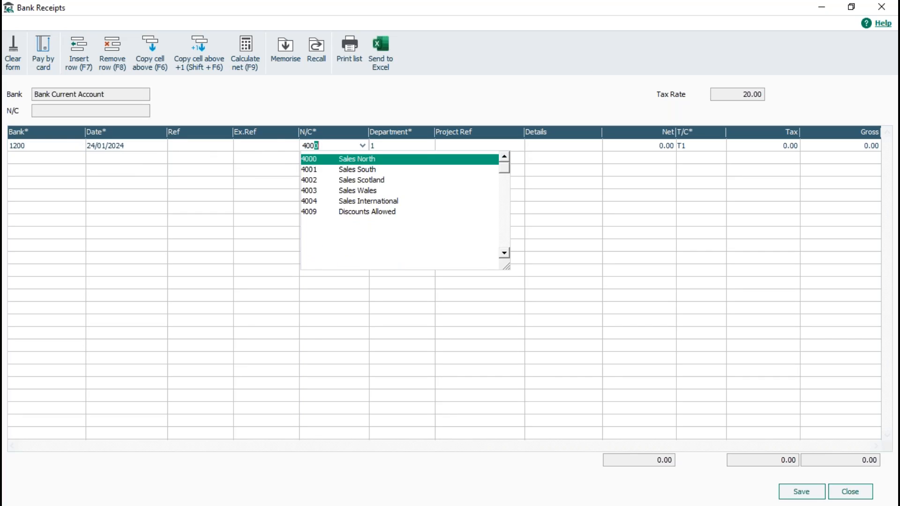
pyautogui.press('Tab')
pyautogui.press('Tab')
pyautogui.press('Tab')
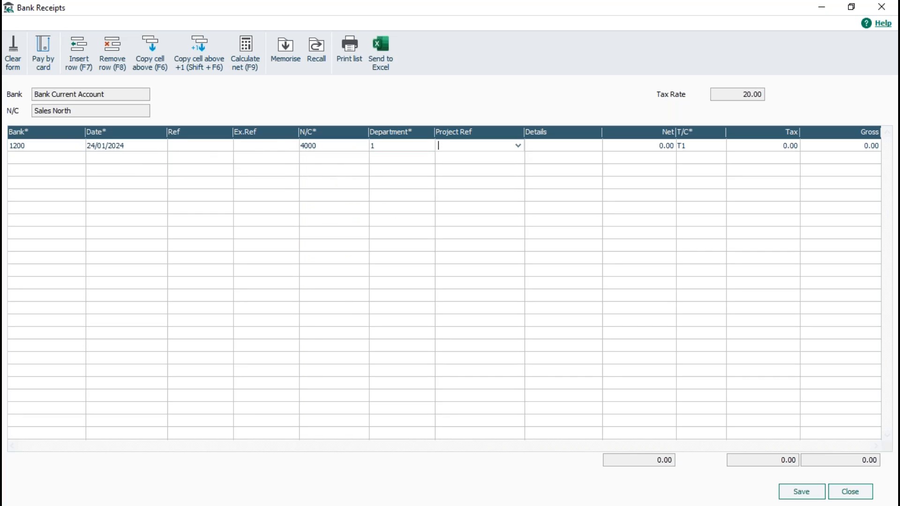
pyautogui.write('Services')
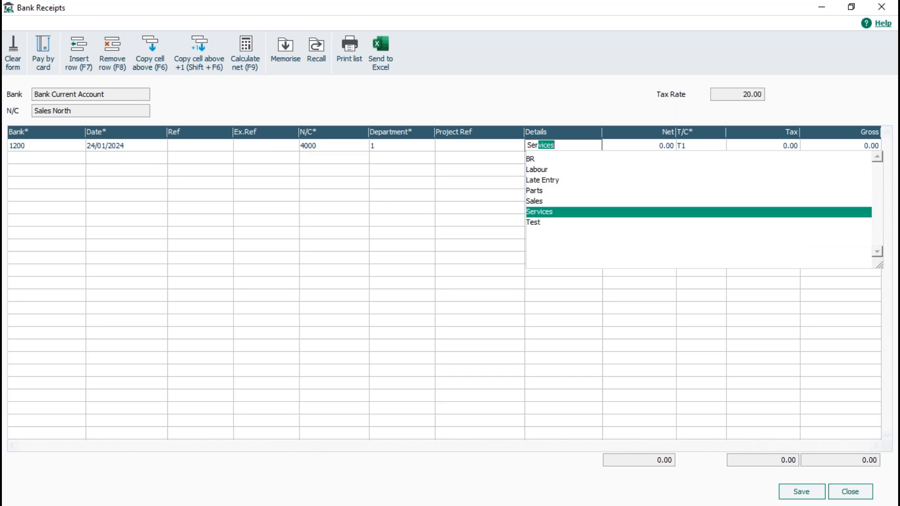
pyautogui.press('Tab')
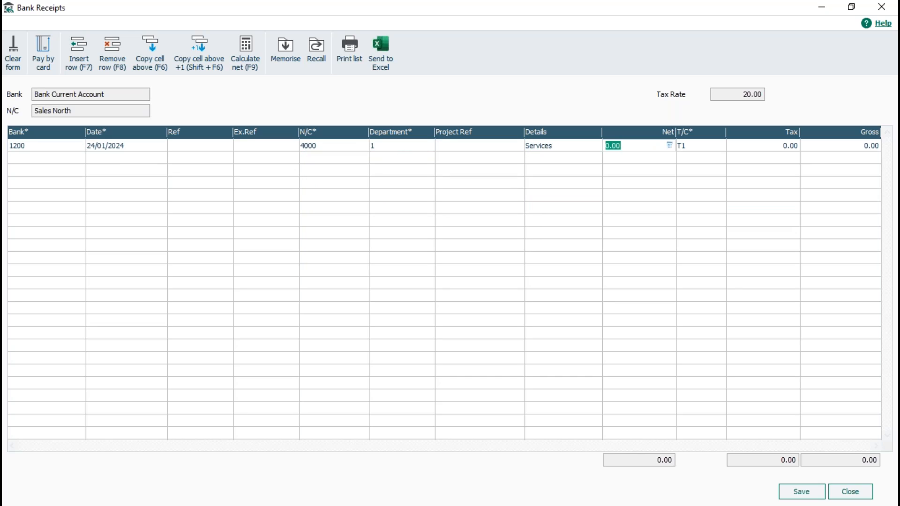
# Step: Enter a net amount of 575 with tax code T1, then save the bank receipt and close the form
pyautogui.write('575')
pyautogui.press('Tab')
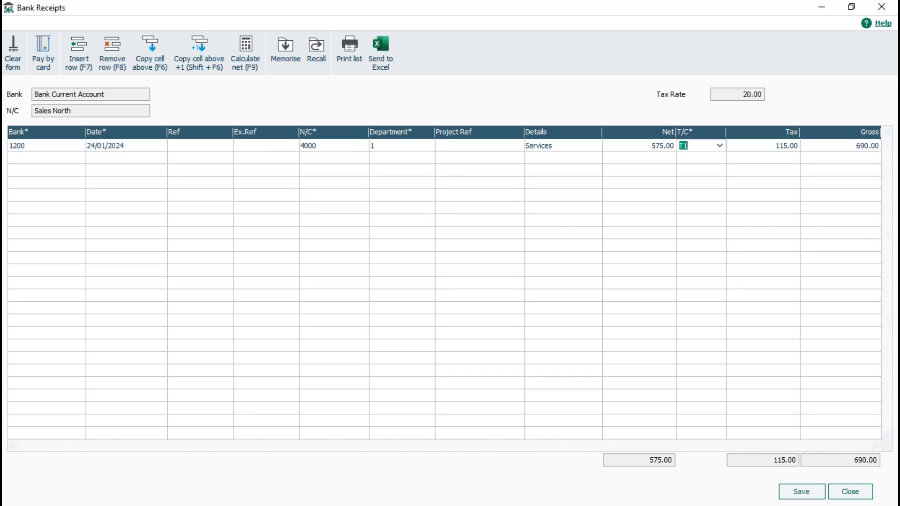
pyautogui.click(810, 493)
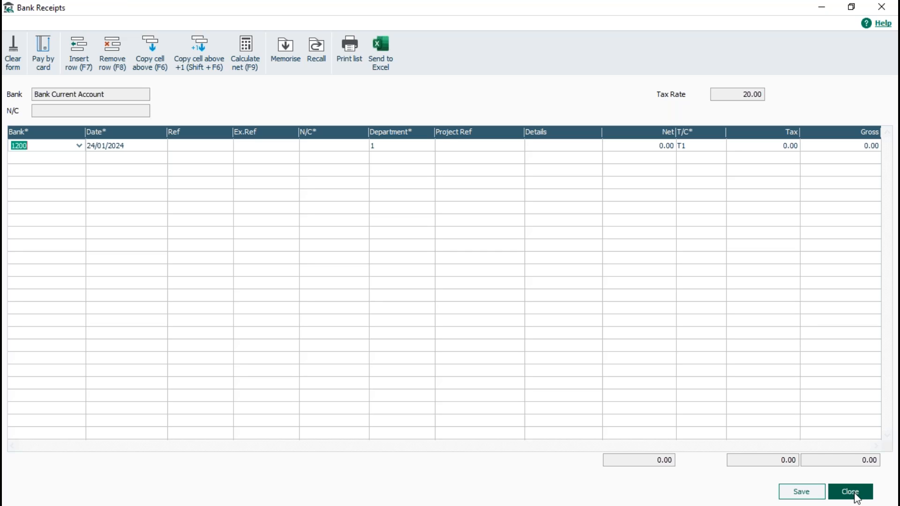
pyautogui.click(851, 492)
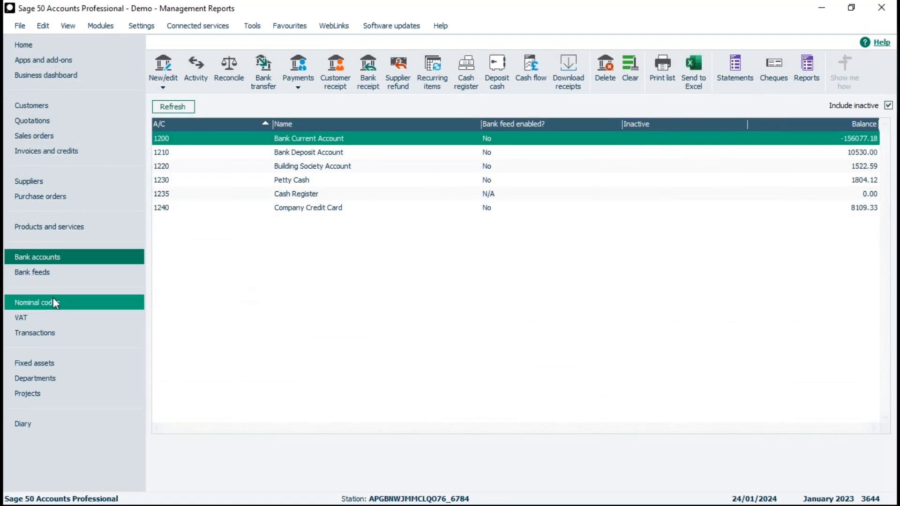
# Step: Reopen the nominal record for code 4000 to check its Future actuals after the bank receipt, and close it
pyautogui.click(31, 303)
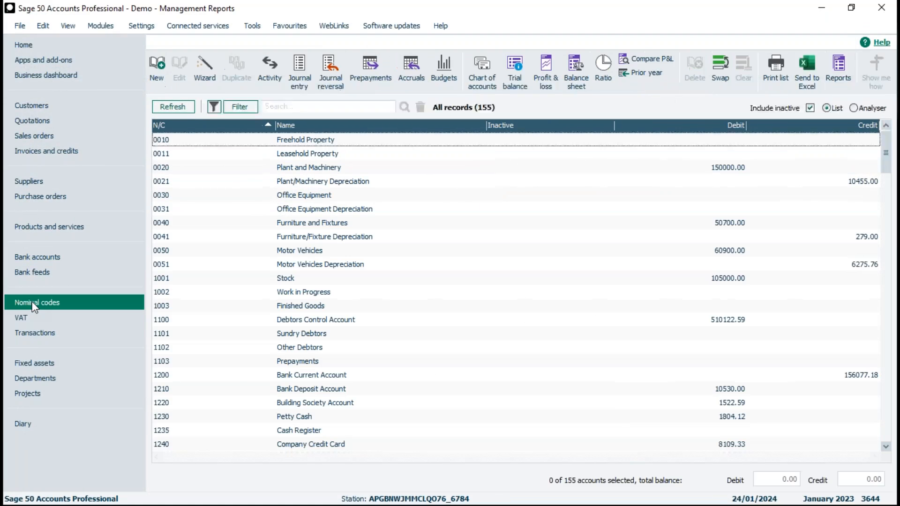
pyautogui.click(154, 61)
pyautogui.write('4000')
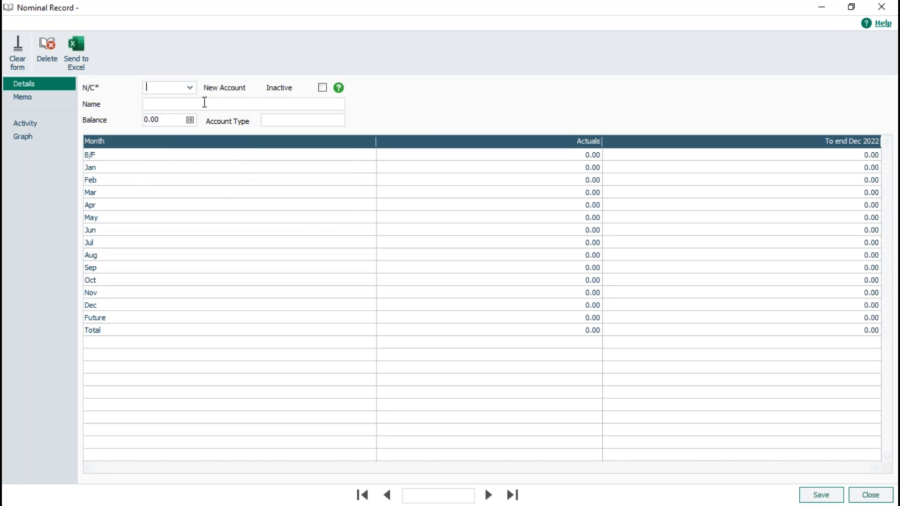
pyautogui.press('Tab')
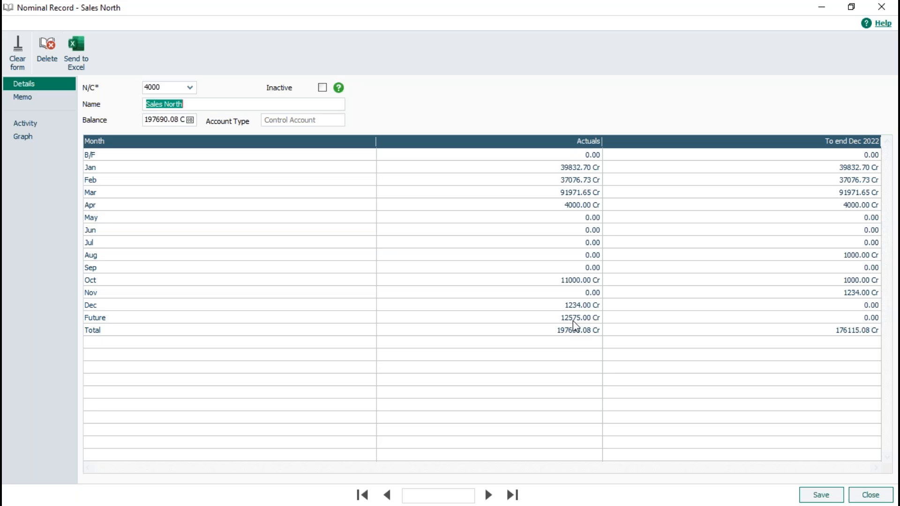
pyautogui.click(870, 496)
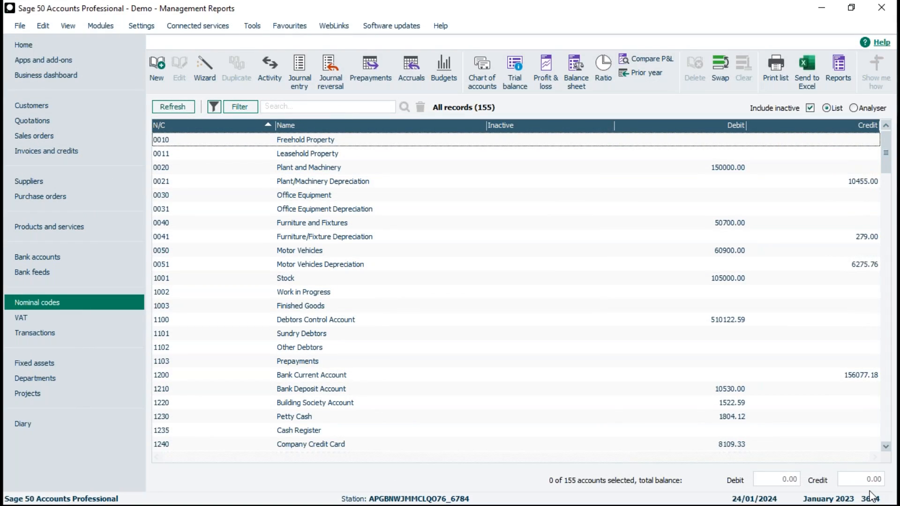
# Step: Preview the Profit and Loss report for the period Future 1: 2023 to Future 1: 2023, maximise it to examine the figures, and close it
pyautogui.click(544, 62)
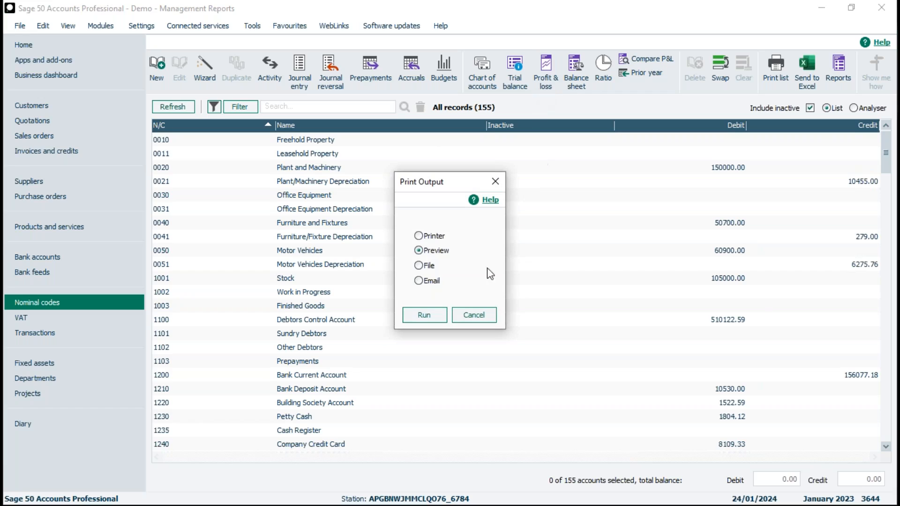
pyautogui.click(424, 315)
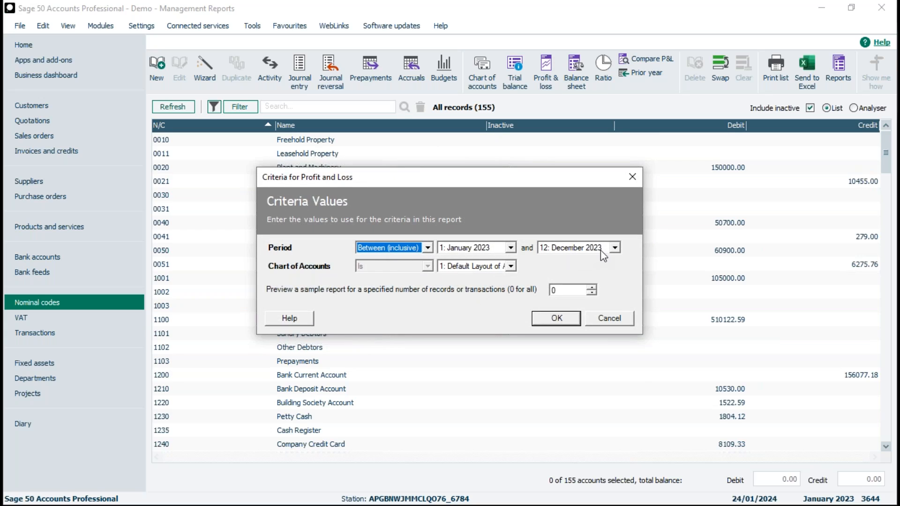
pyautogui.click(512, 250)
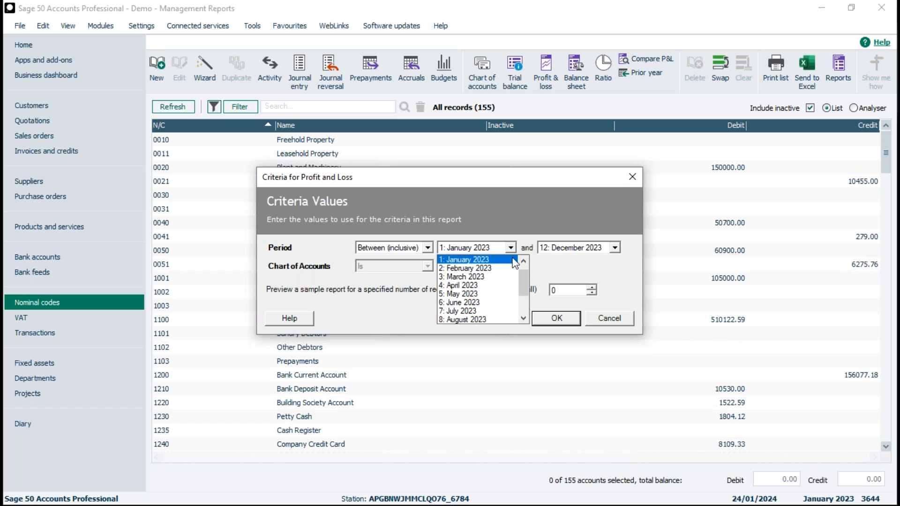
pyautogui.moveTo(522, 280); pyautogui.dragTo(527, 318)
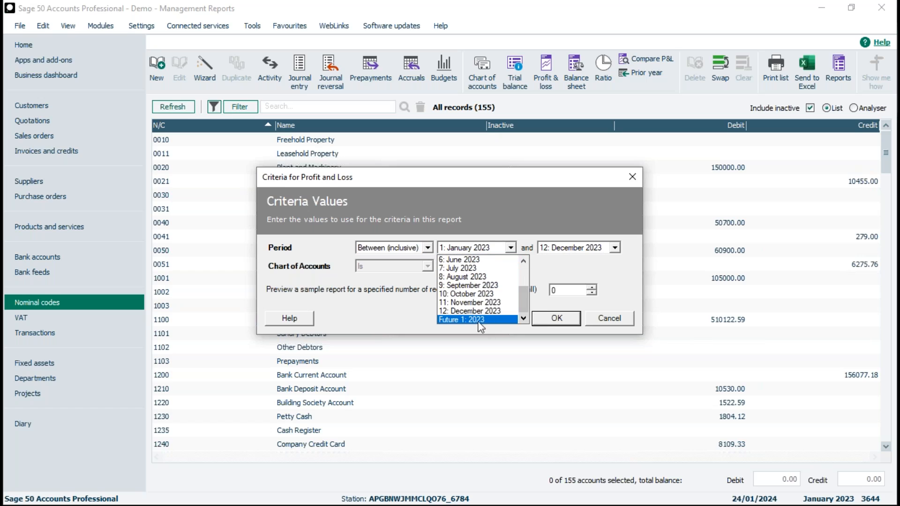
pyautogui.click(455, 320)
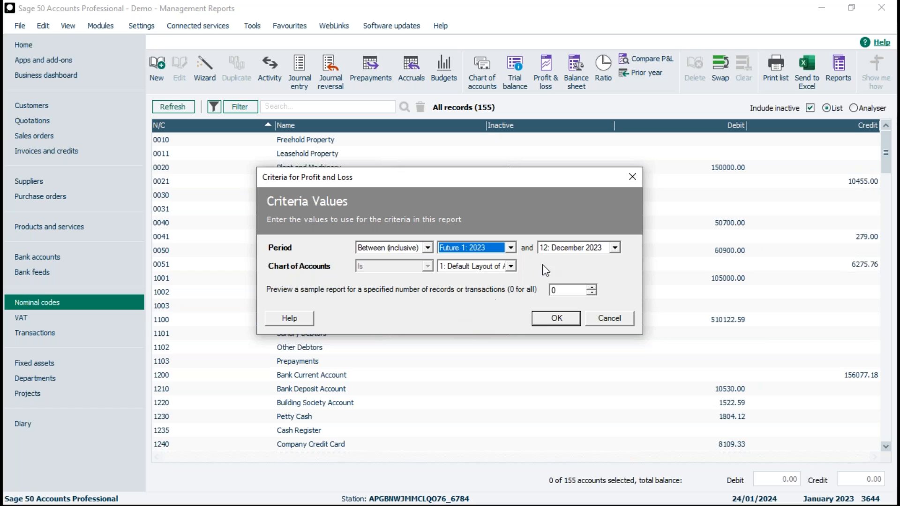
pyautogui.click(576, 255)
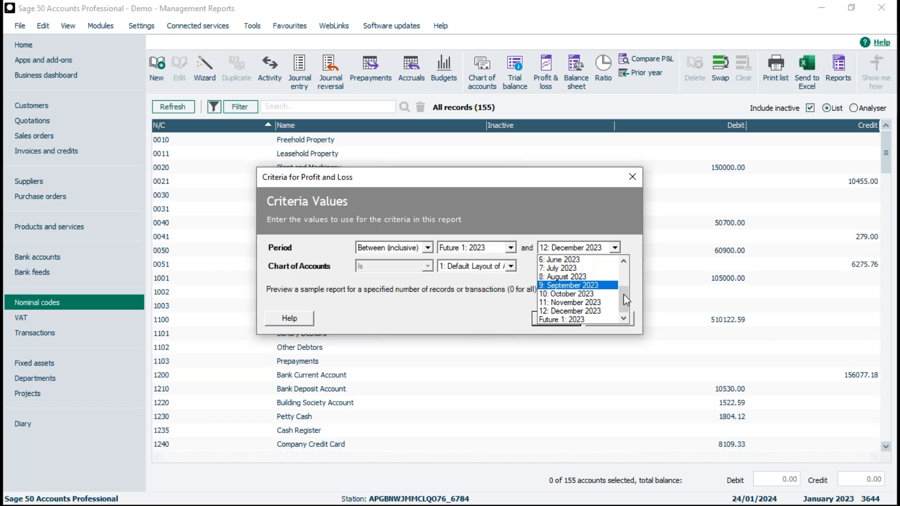
pyautogui.click(575, 315)
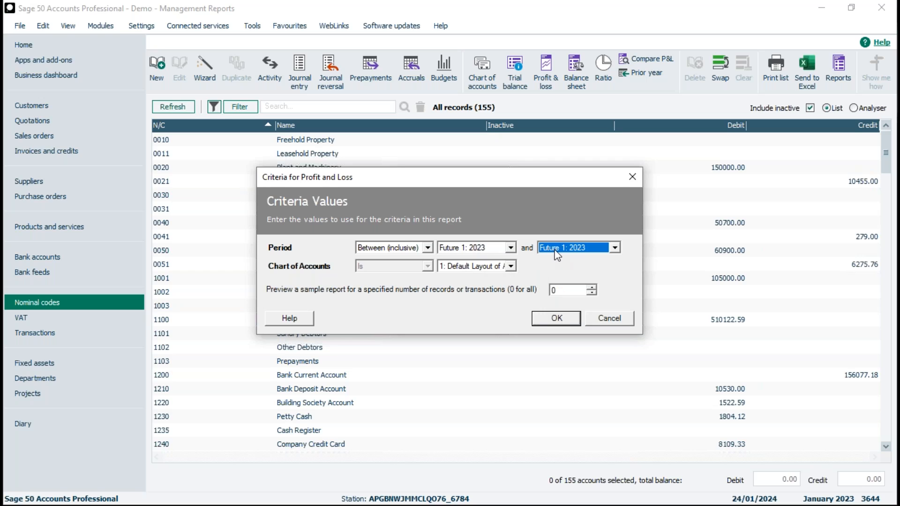
pyautogui.click(557, 319)
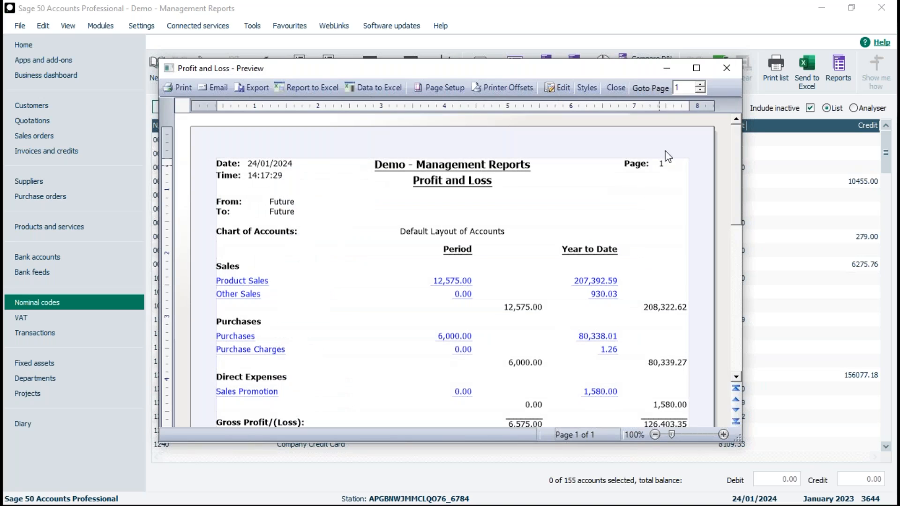
pyautogui.click(696, 68)
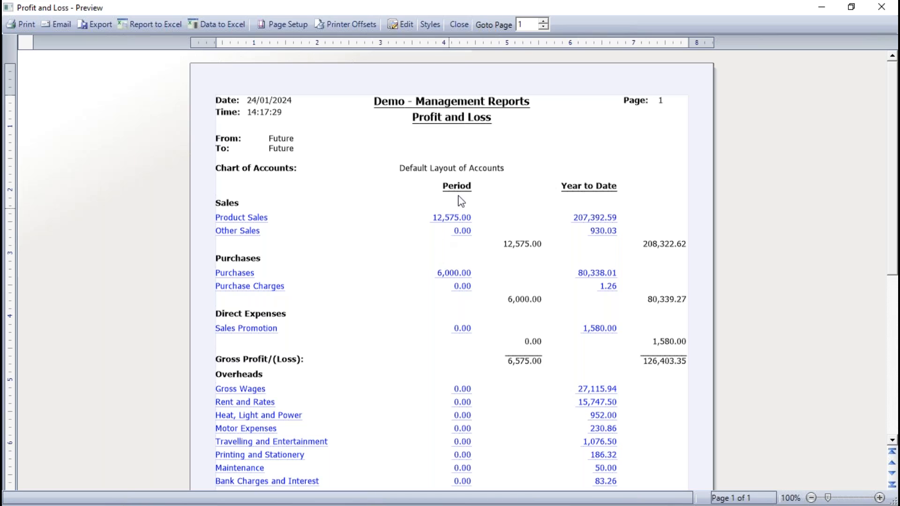
pyautogui.click(464, 24)
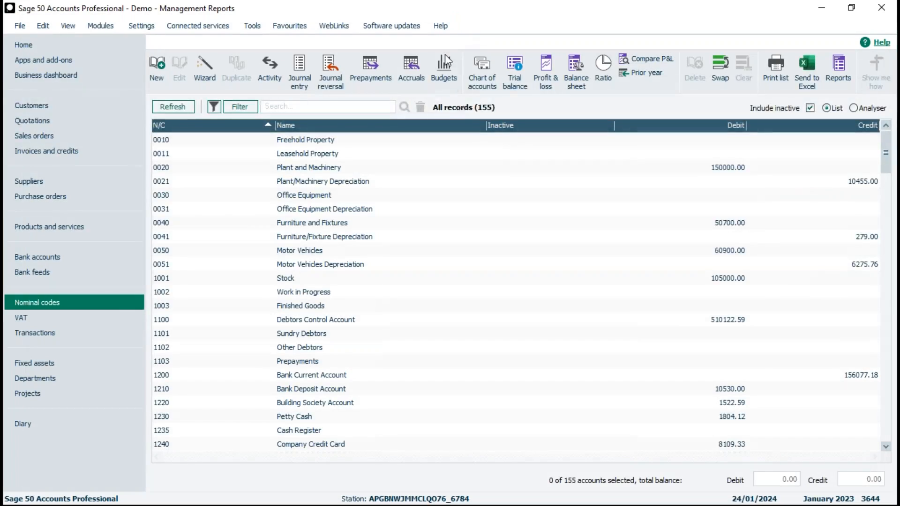
# Step: Run the Profit and Loss preview again from Future 1: 2023 to Future 1: 2023, review it at full size, and close it
pyautogui.click(547, 71)
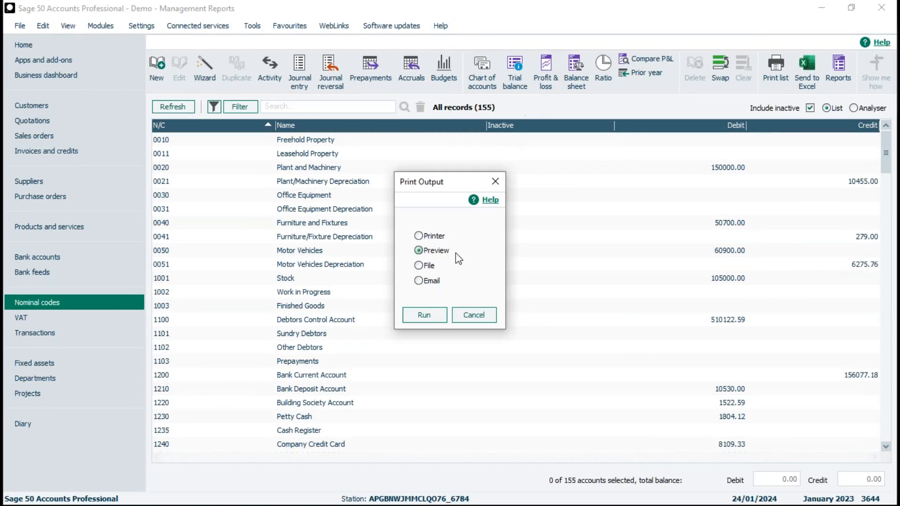
pyautogui.click(425, 315)
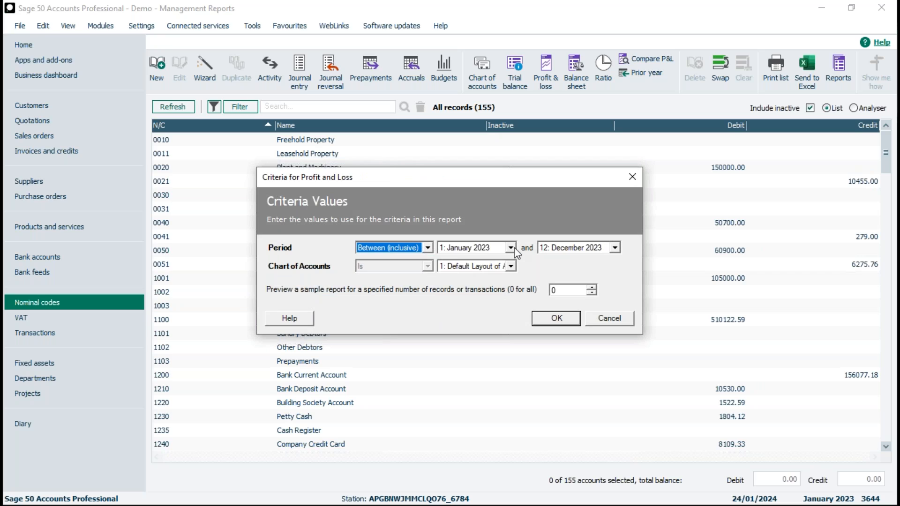
pyautogui.click(512, 247)
pyautogui.click(524, 319)
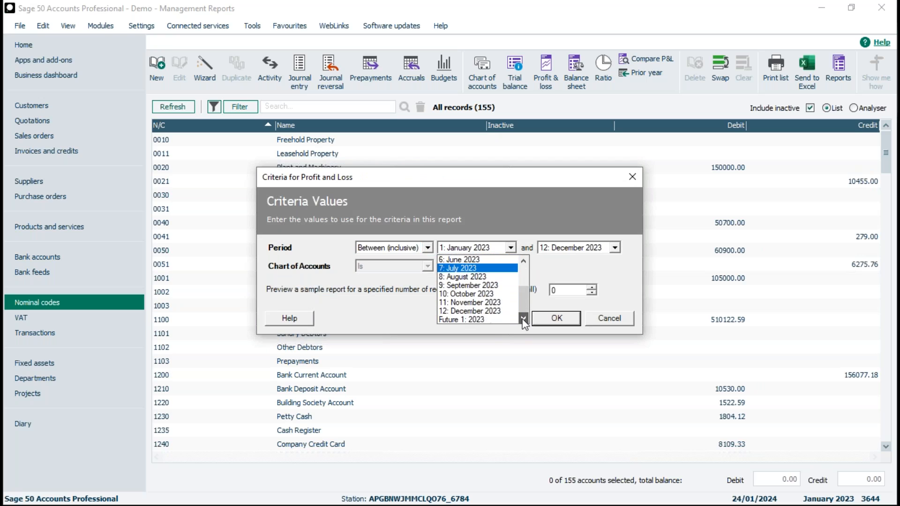
pyautogui.click(475, 320)
pyautogui.click(557, 250)
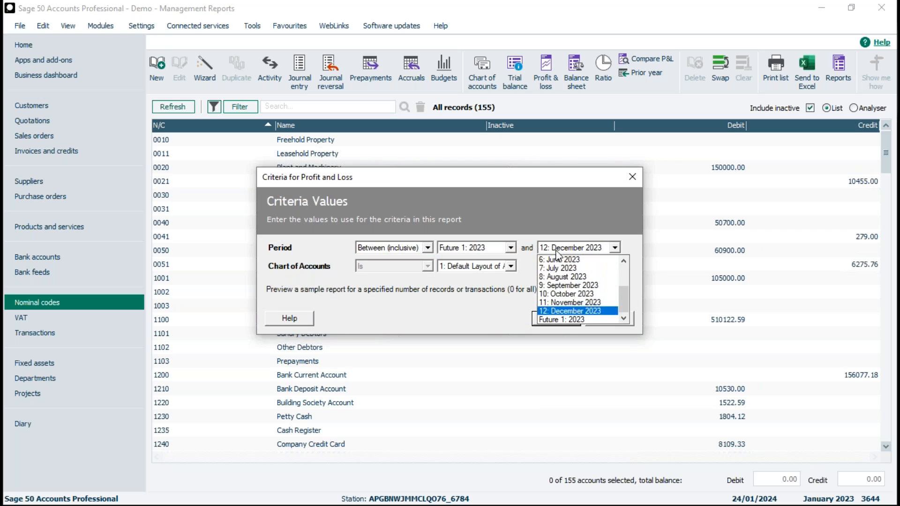
pyautogui.click(558, 320)
pyautogui.click(557, 321)
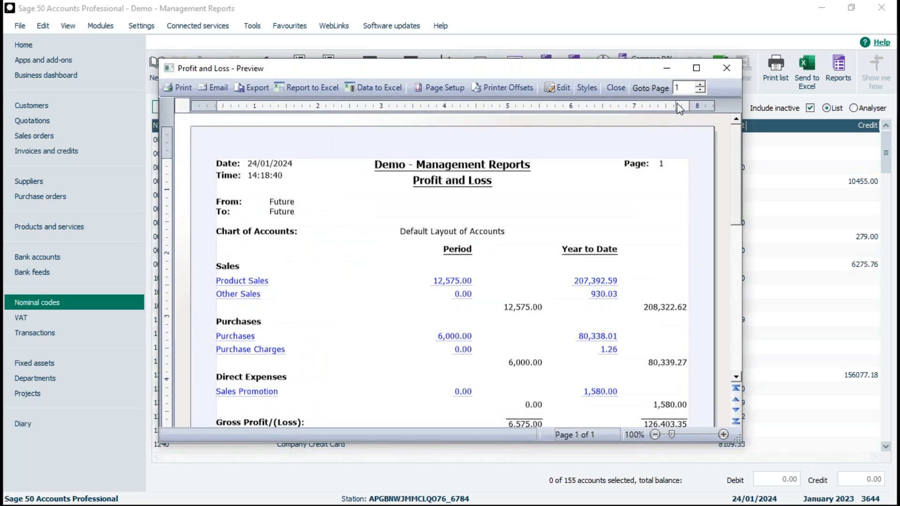
pyautogui.click(696, 68)
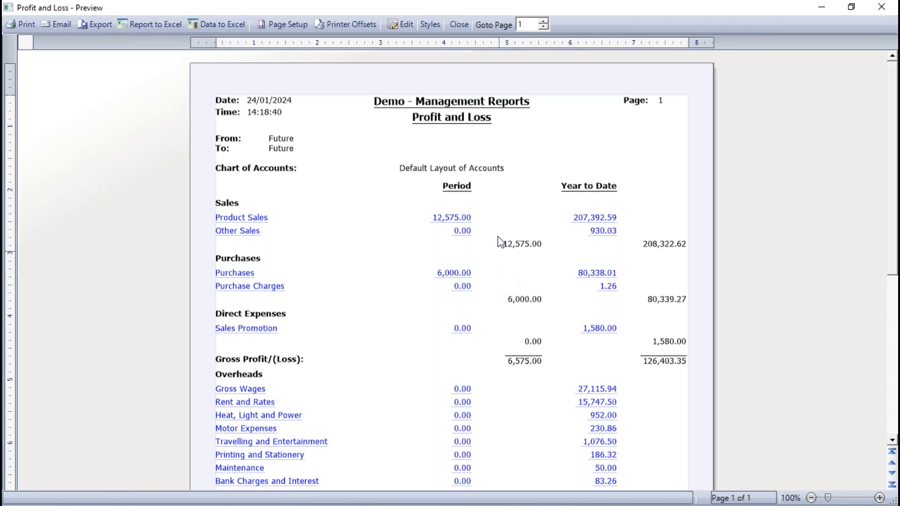
pyautogui.click(456, 24)
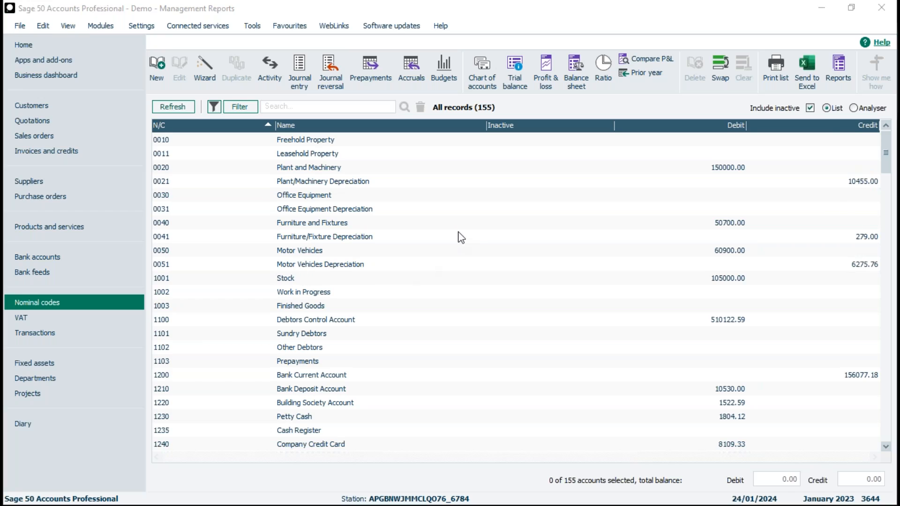
# Step: Preview the Profit and Loss once more with both period limits at Future 1: 2023, compare its Period and Year to Date columns, and close it
pyautogui.click(546, 66)
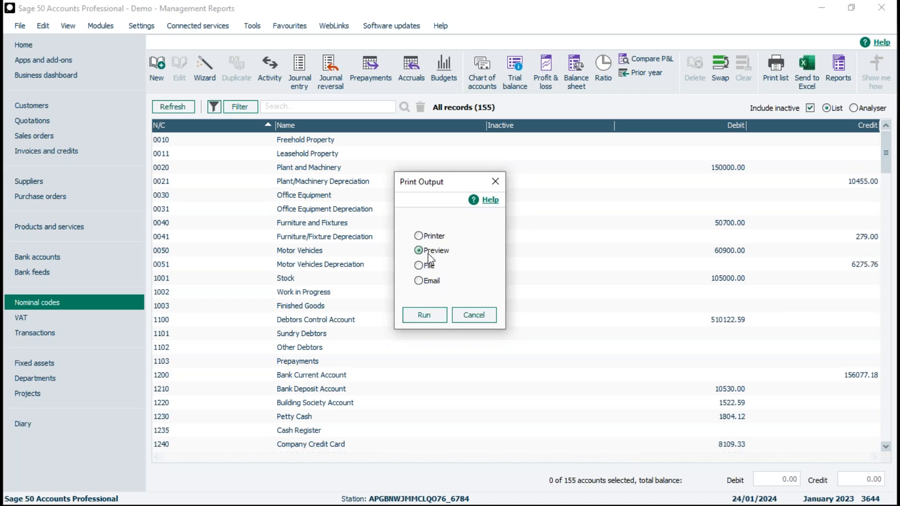
pyautogui.press('Return')
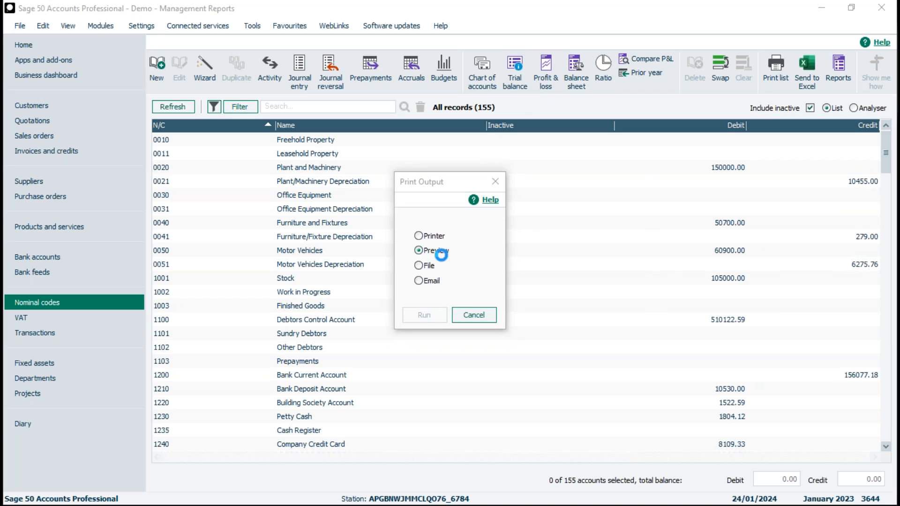
pyautogui.click(510, 247)
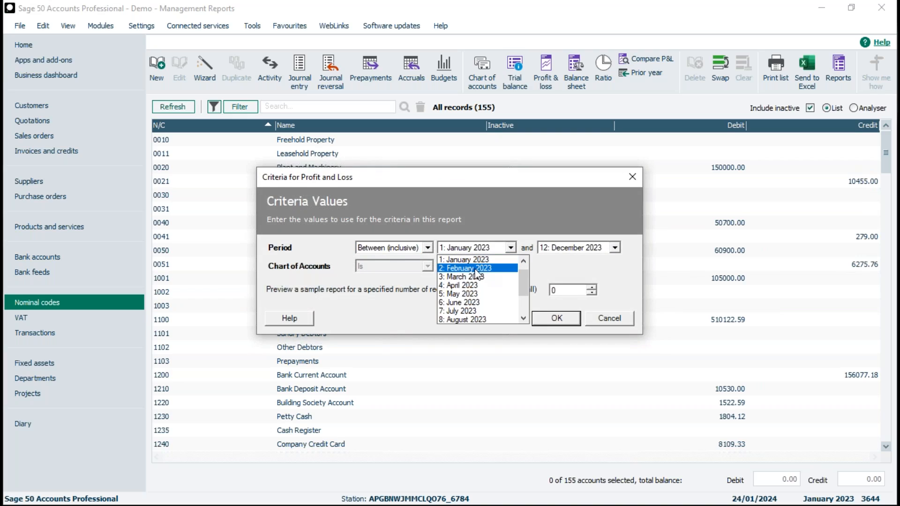
pyautogui.moveTo(524, 288); pyautogui.dragTo(524, 304)
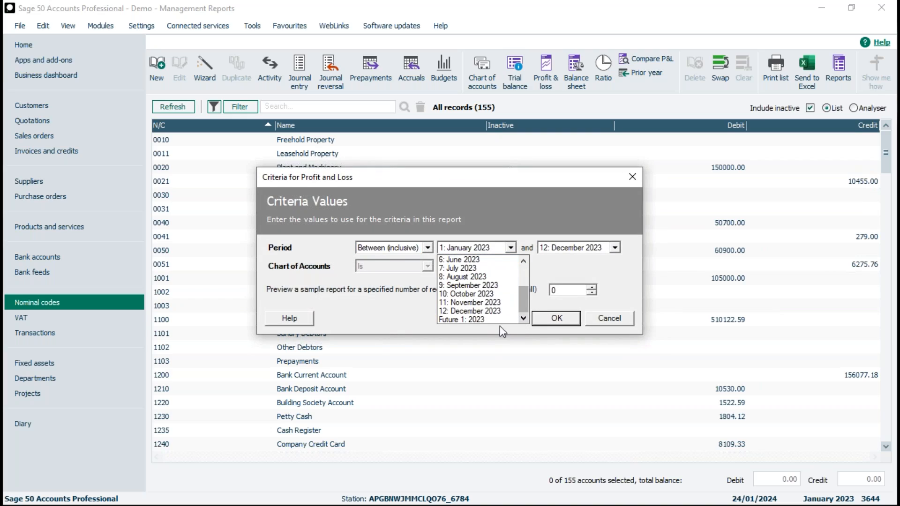
pyautogui.click(471, 320)
pyautogui.click(563, 248)
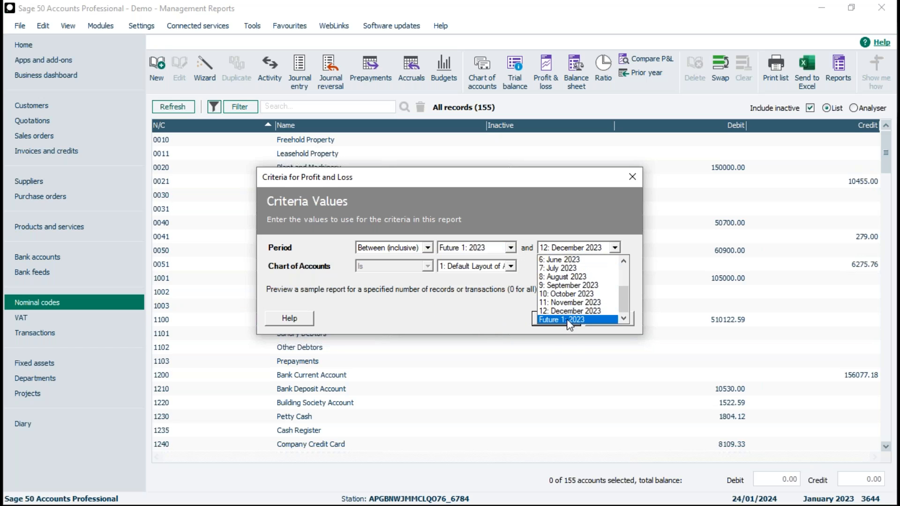
pyautogui.click(560, 319)
pyautogui.click(599, 316)
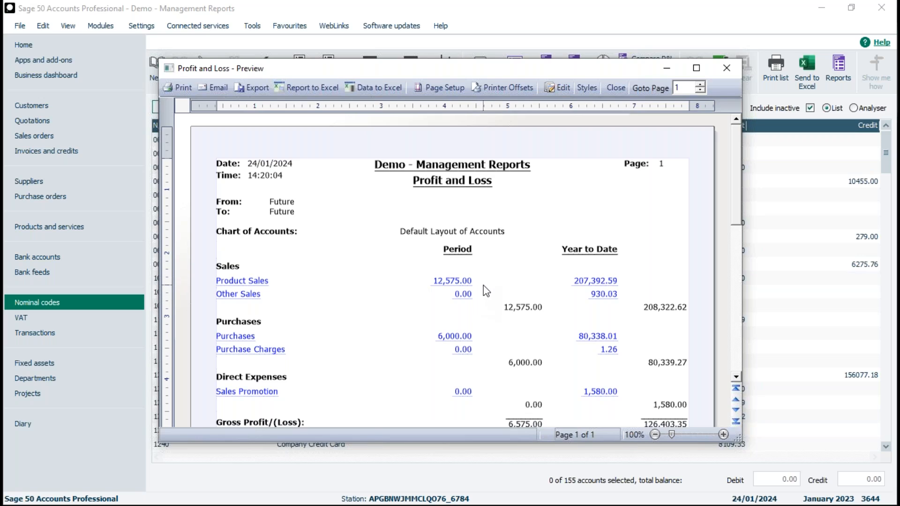
pyautogui.click(613, 89)
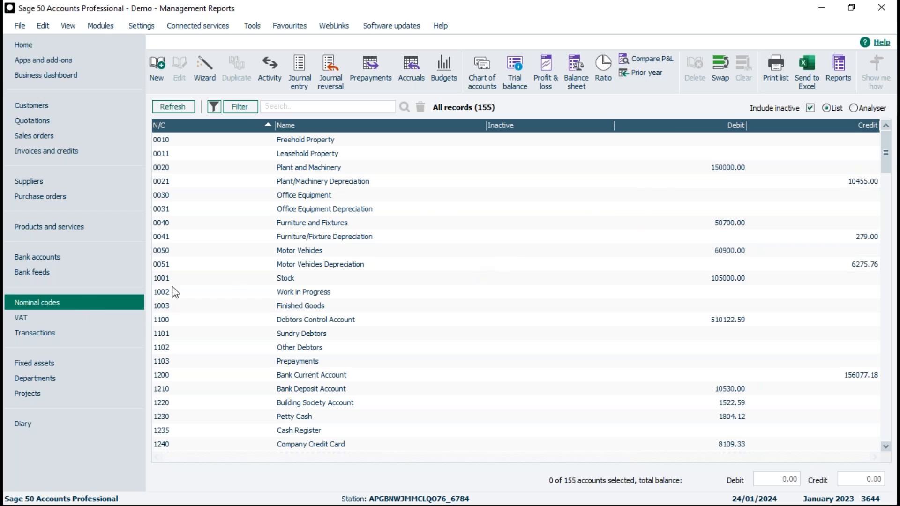
# Step: Open the nominal code reports and look for the transactional versions of the Balance Sheet and Trial Balance
pyautogui.click(840, 65)
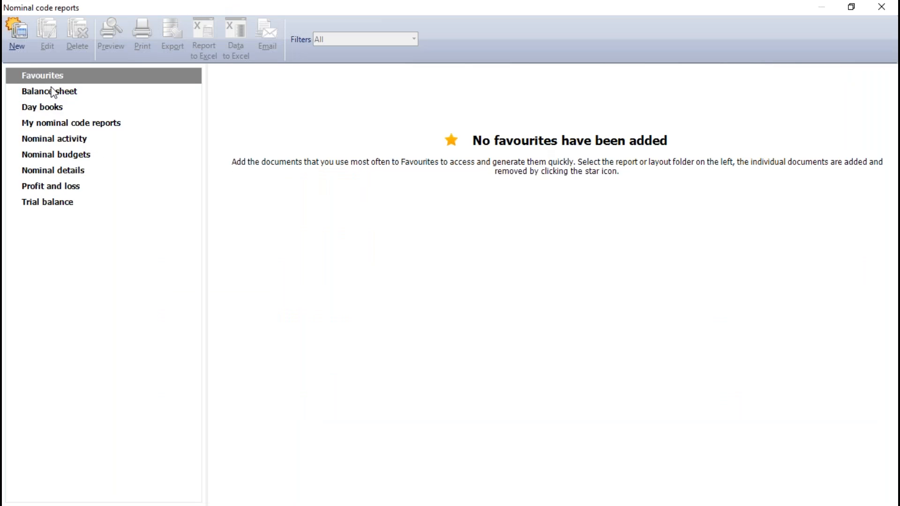
pyautogui.click(51, 92)
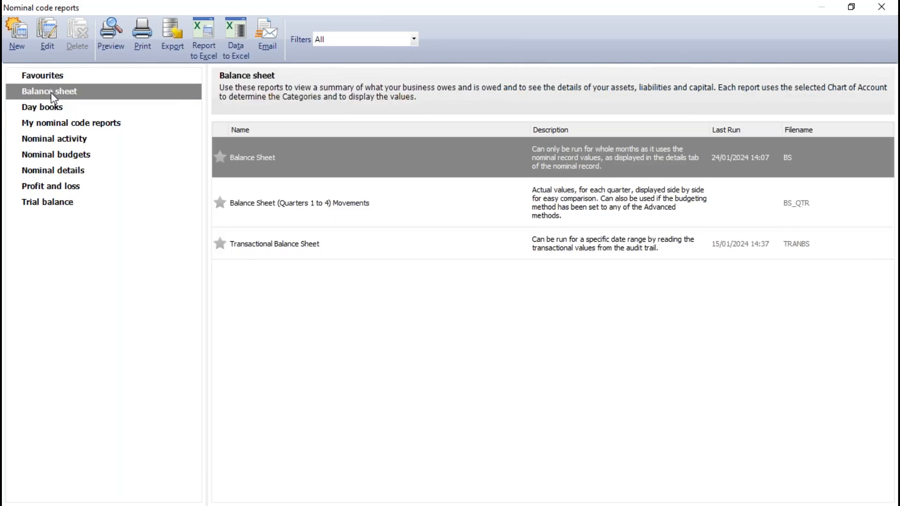
pyautogui.moveTo(285, 251)
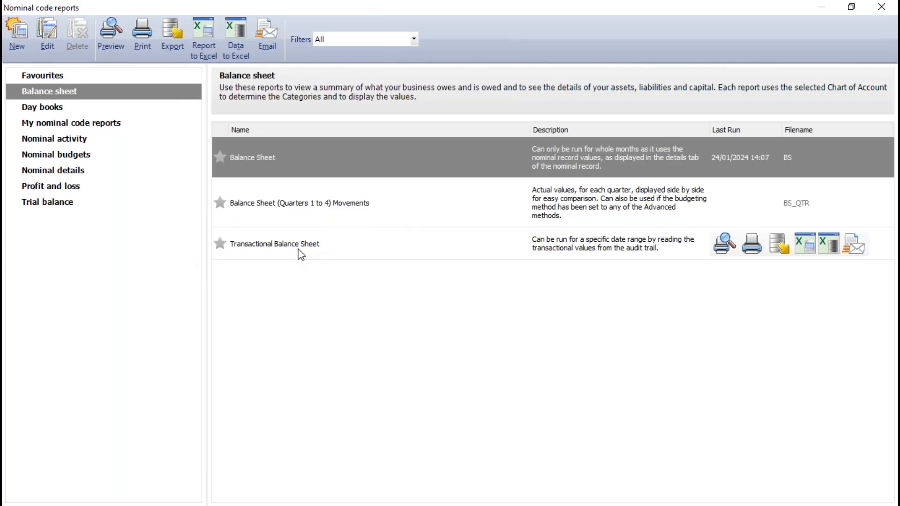
pyautogui.click(34, 204)
pyautogui.moveTo(279, 201)
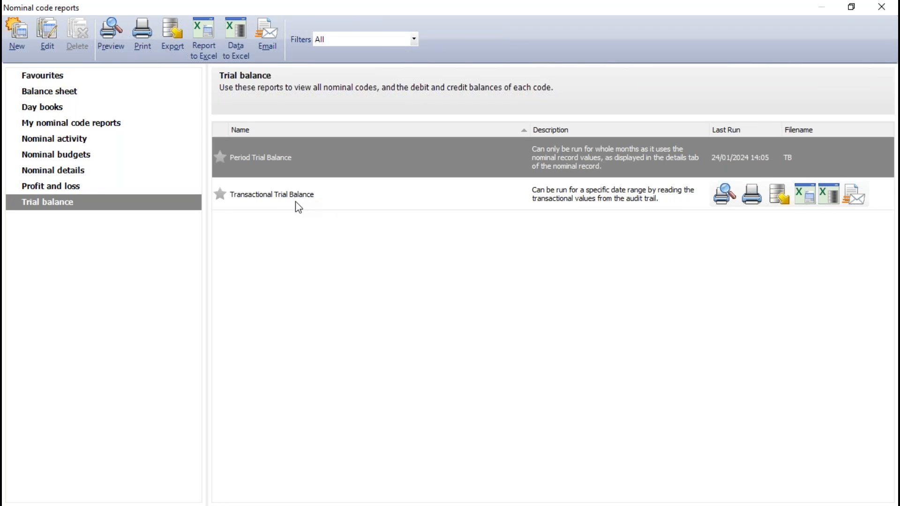
# Step: Preview the Transactional Profit & Loss report with the transaction date preset to Next financial year, 01/01/2024 to 31/12/2024
pyautogui.click(78, 187)
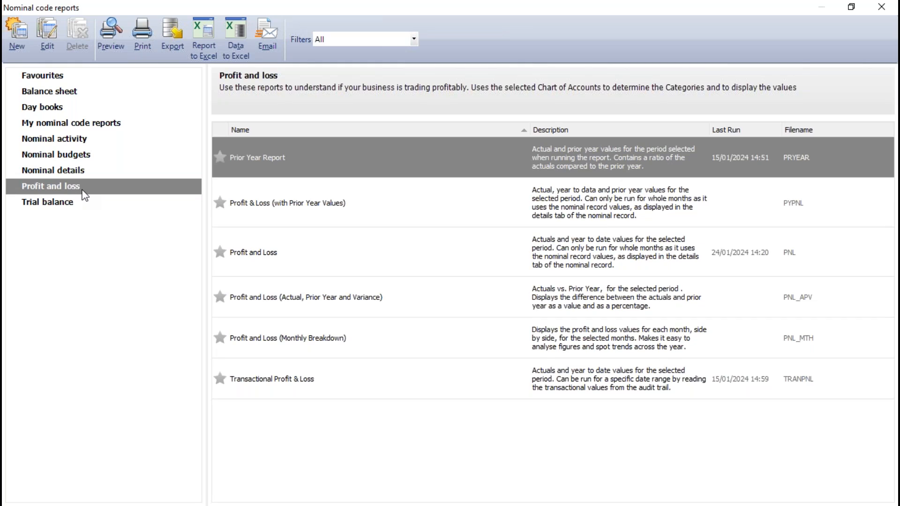
pyautogui.moveTo(273, 389)
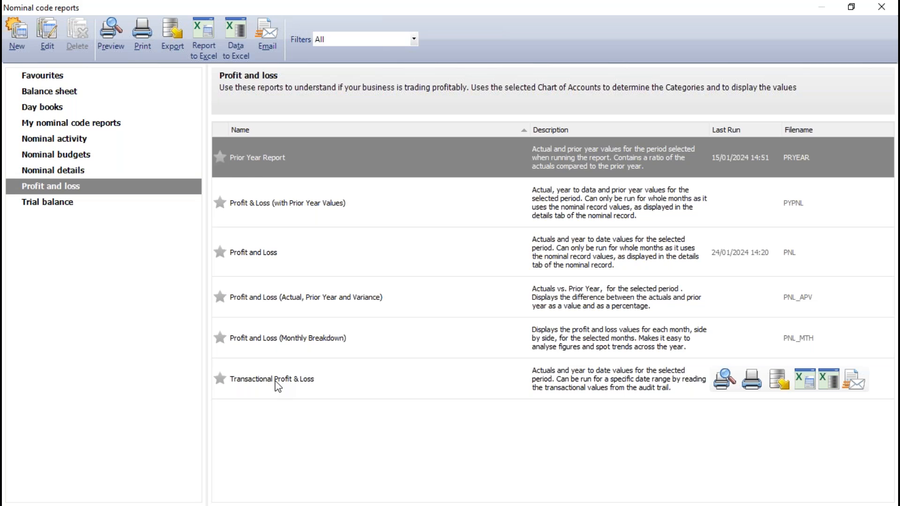
pyautogui.click(275, 382)
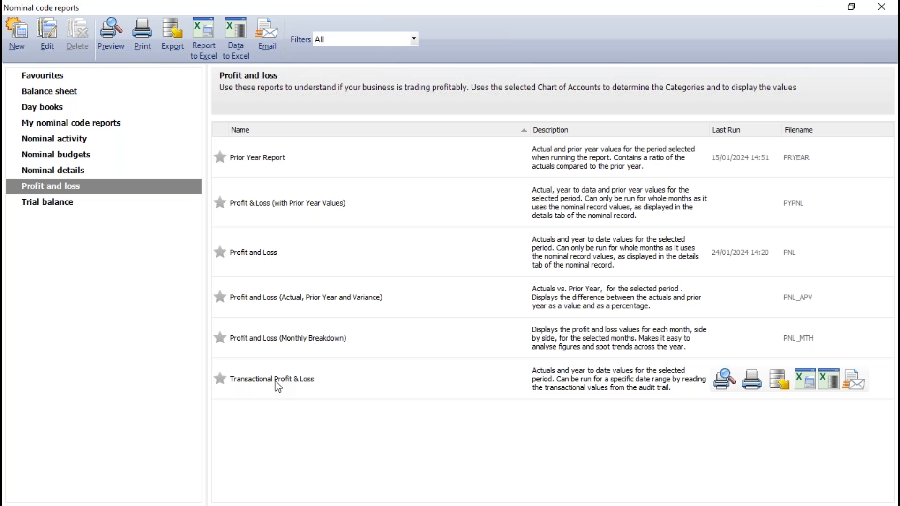
pyautogui.click(725, 380)
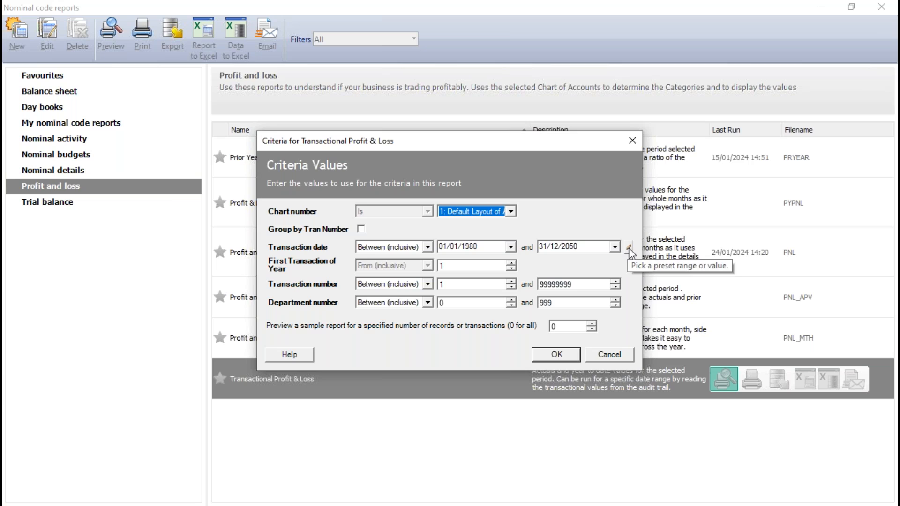
pyautogui.click(629, 247)
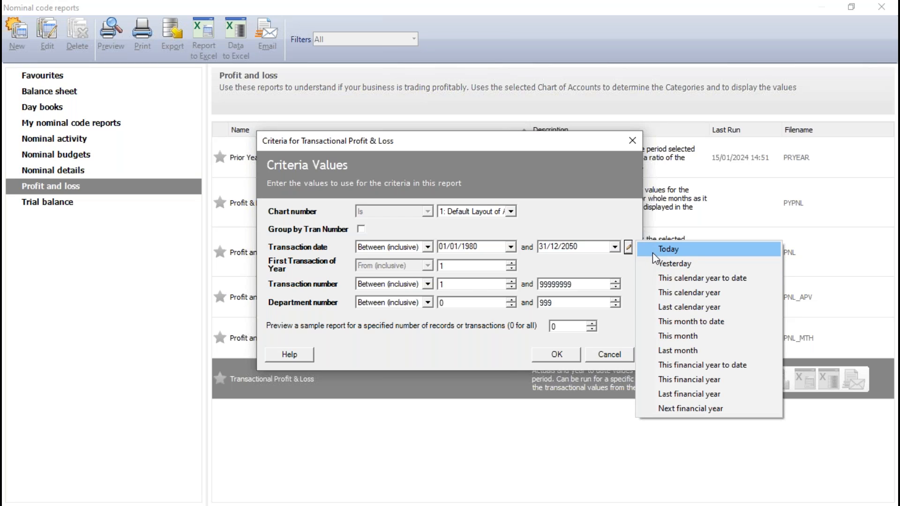
pyautogui.click(687, 409)
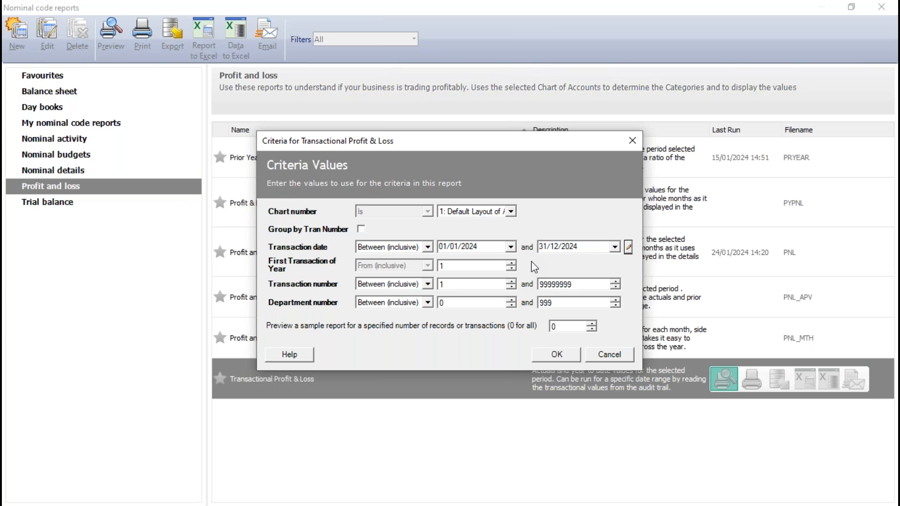
pyautogui.click(558, 357)
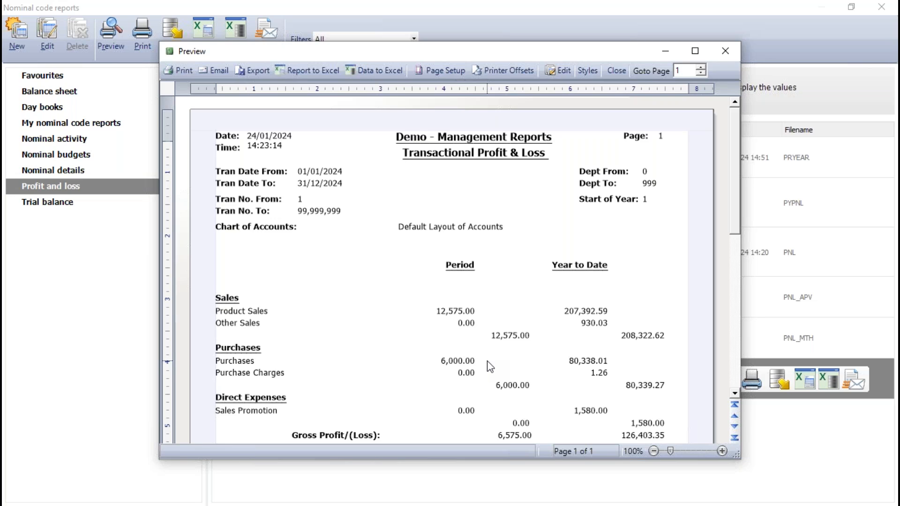
# Step: Enlarge the Transactional Profit & Loss preview to full size, review its Period and Year to Date columns, and close it
pyautogui.click(695, 51)
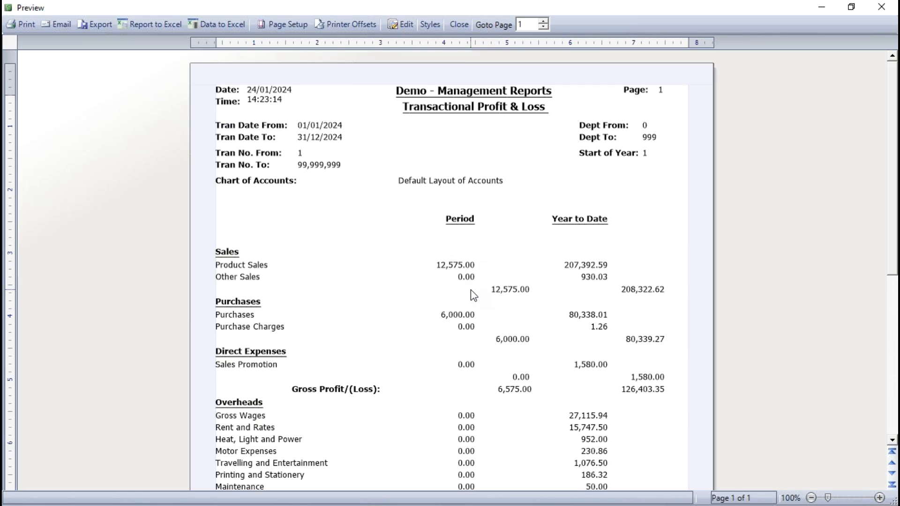
pyautogui.click(459, 24)
# Step: Reopen the Transactional Profit & Loss preview criteria, apply the Next financial year date preset, and set the start date to 01/02/2024
pyautogui.moveTo(665, 389)
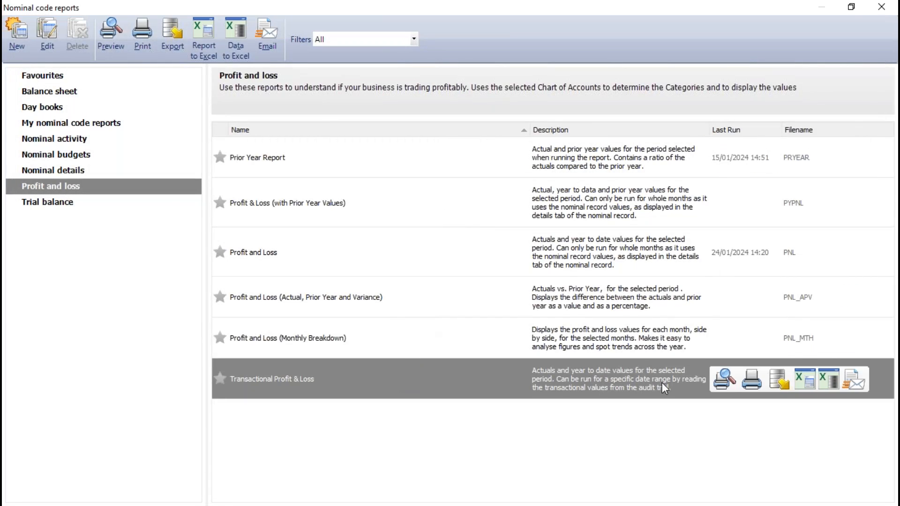
pyautogui.click(725, 379)
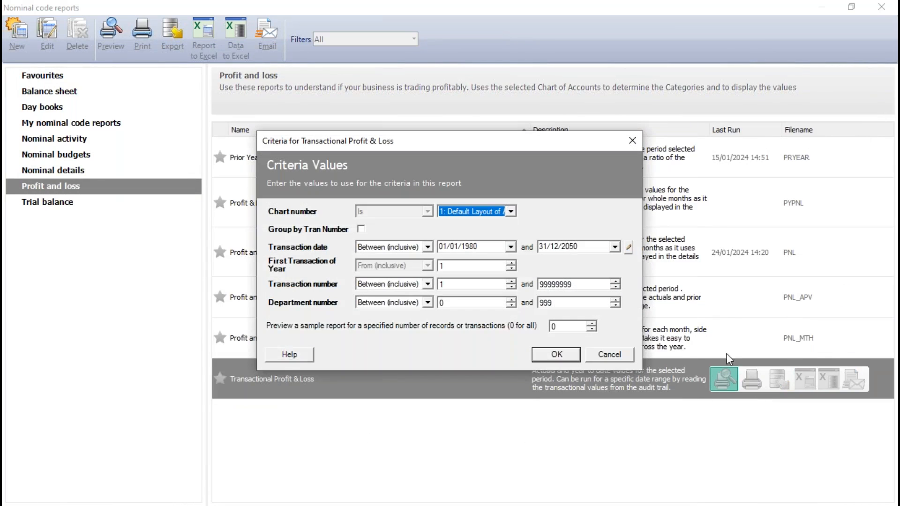
pyautogui.click(629, 247)
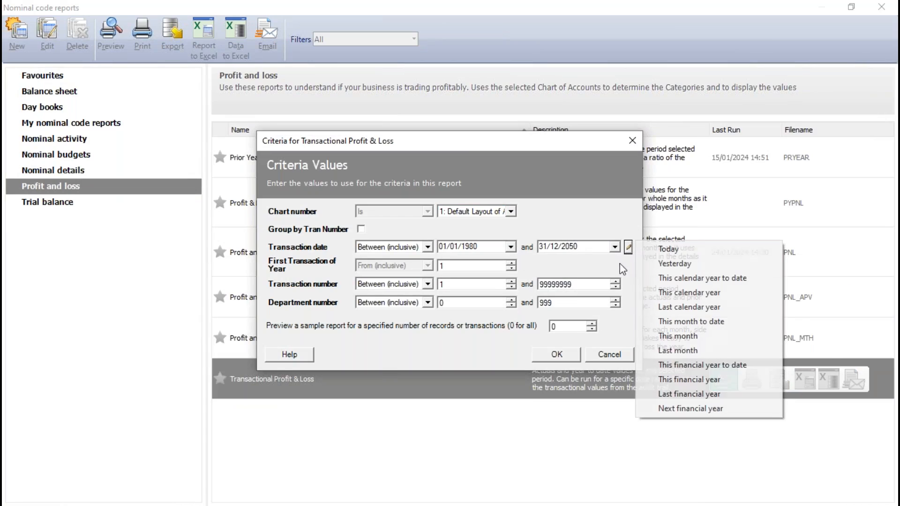
pyautogui.click(672, 409)
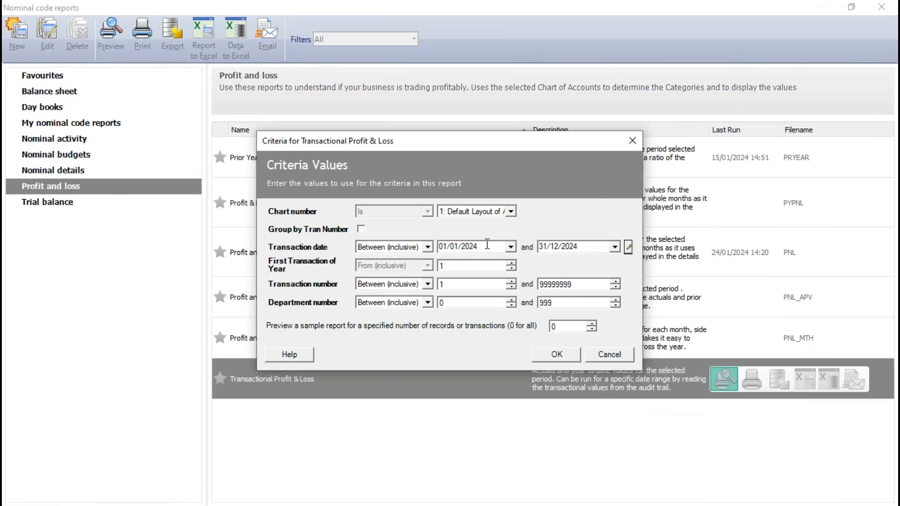
pyautogui.click(511, 247)
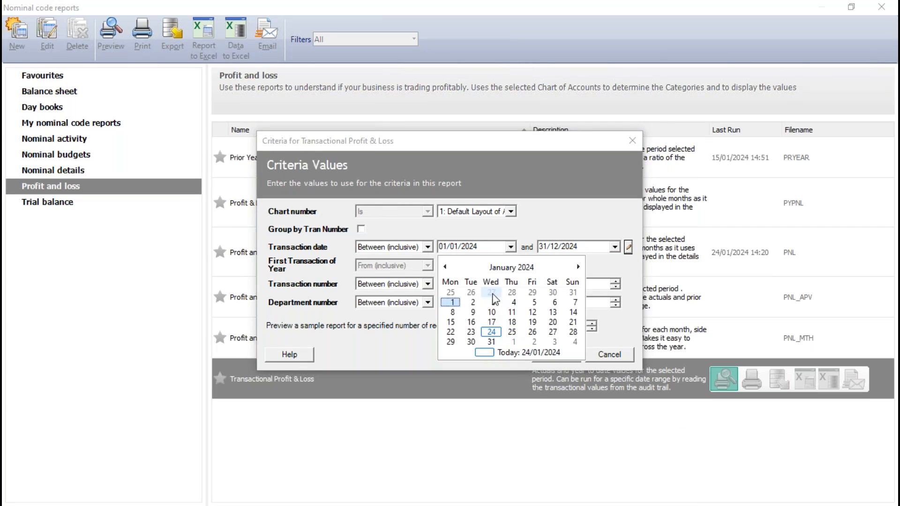
pyautogui.click(580, 267)
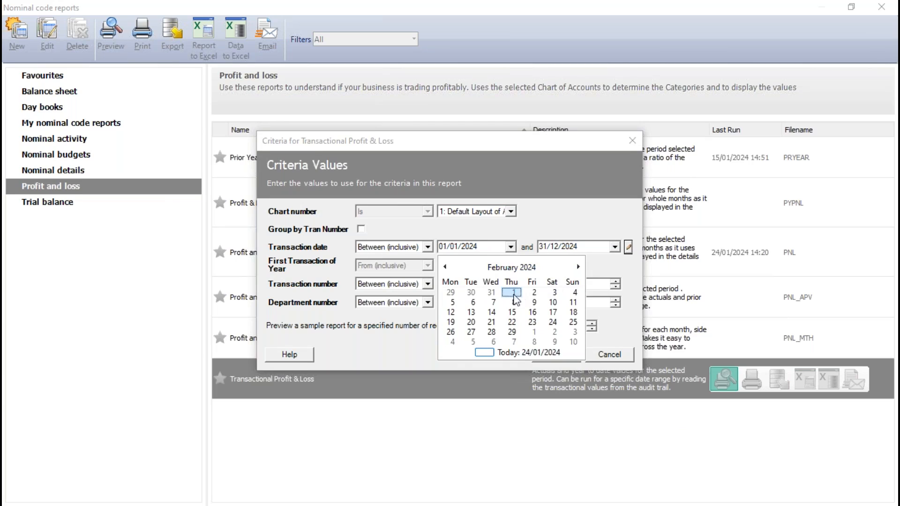
pyautogui.click(512, 292)
# Step: Set the transaction end date to 29/02/2024, preview the Transactional Profit & Loss, and close the preview and the report list
pyautogui.click(615, 247)
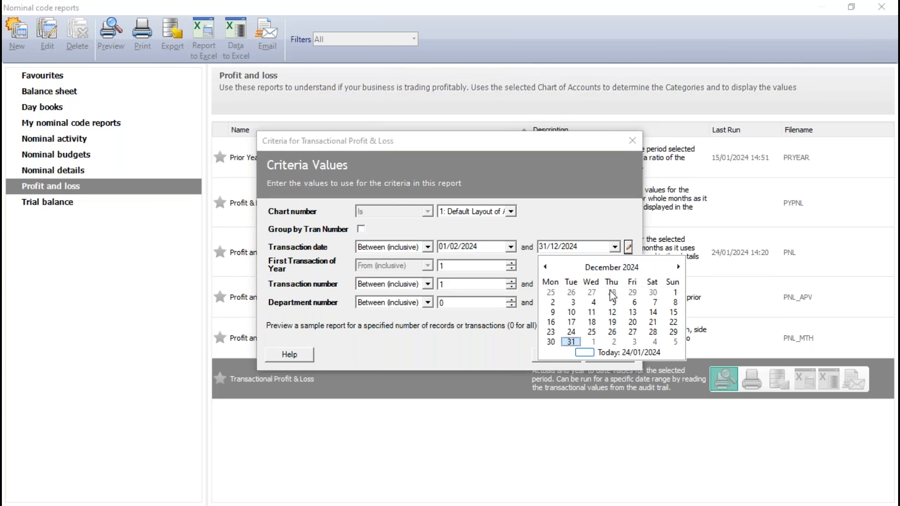
pyautogui.click(545, 266)
pyautogui.click(545, 267)
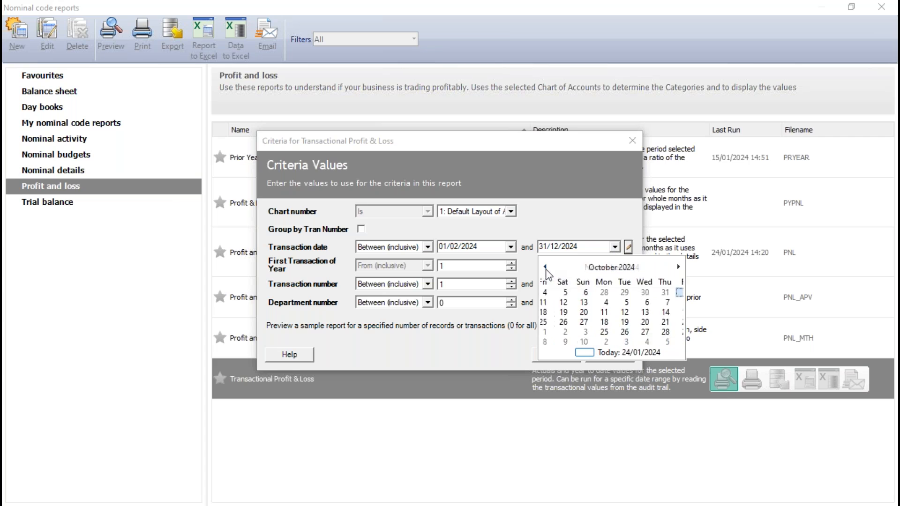
pyautogui.click(545, 267)
pyautogui.click(545, 267)
pyautogui.click(545, 266)
pyautogui.click(546, 266)
pyautogui.click(546, 267)
pyautogui.click(545, 267)
pyautogui.click(545, 267)
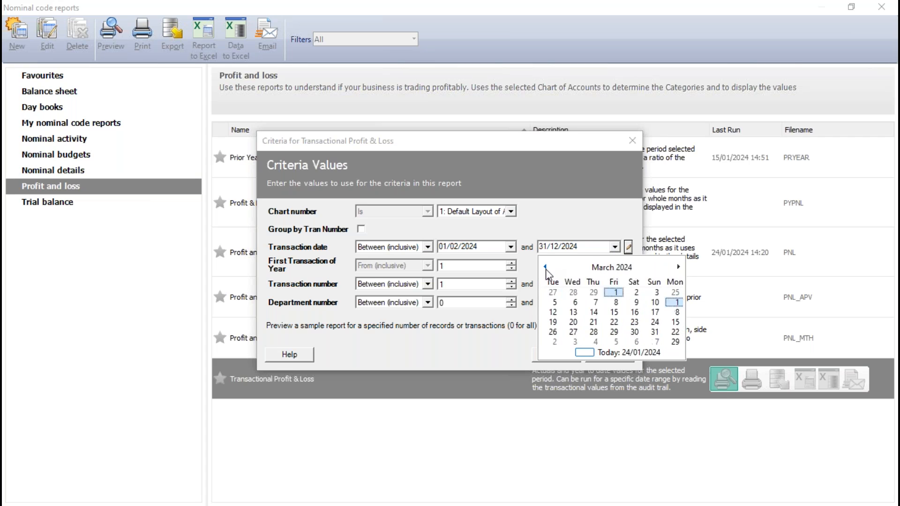
pyautogui.click(545, 267)
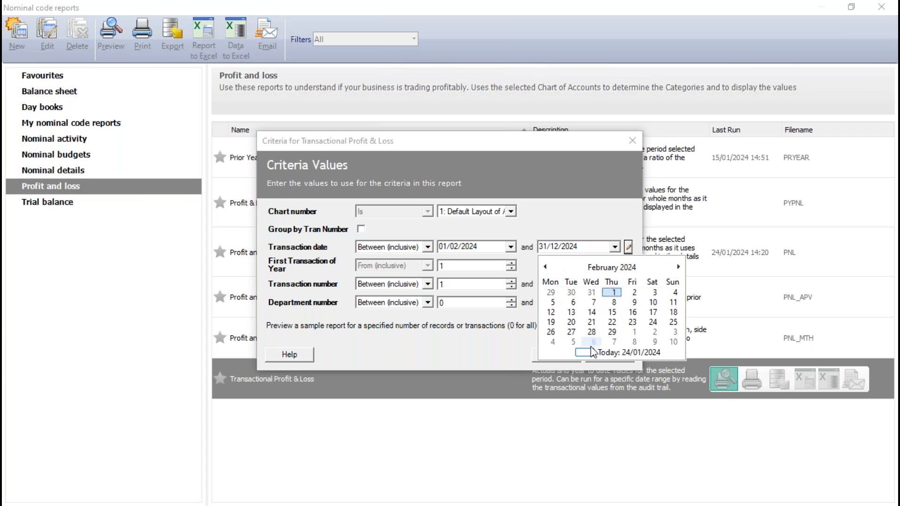
pyautogui.click(611, 332)
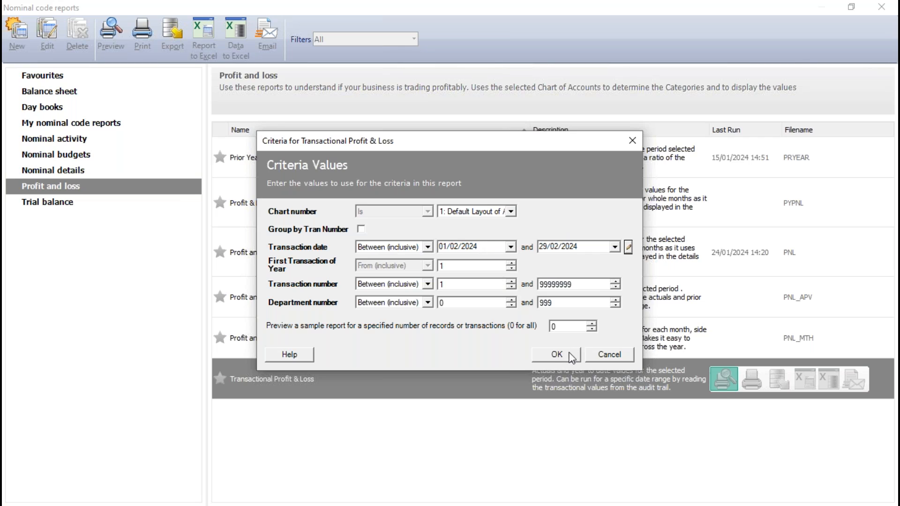
pyautogui.click(557, 355)
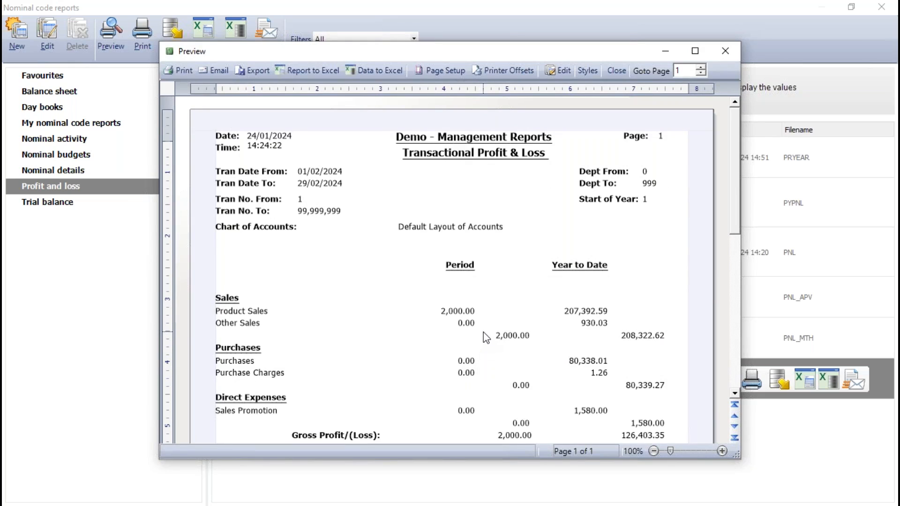
pyautogui.click(617, 72)
pyautogui.click(882, 7)
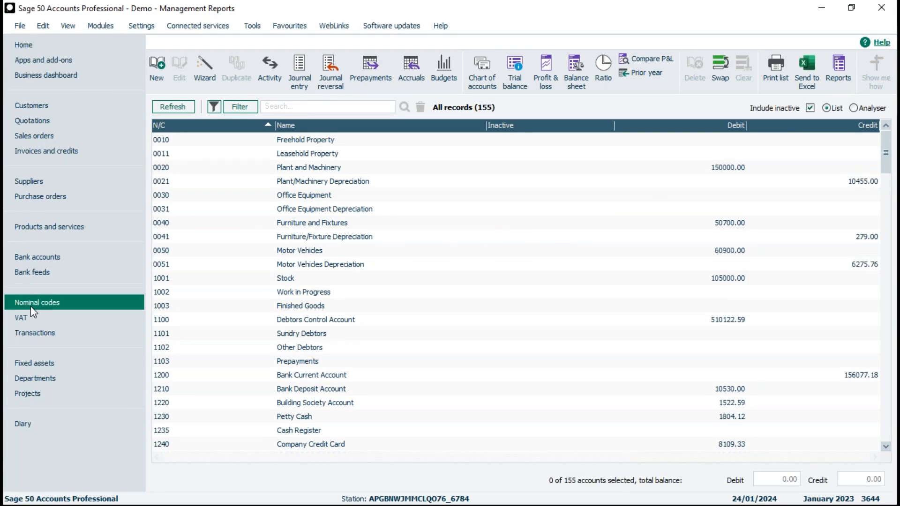
# Step: Reopen the Transactional Profit & Loss preview criteria from the nominal code reports, review them, and cancel without running the report
pyautogui.click(838, 67)
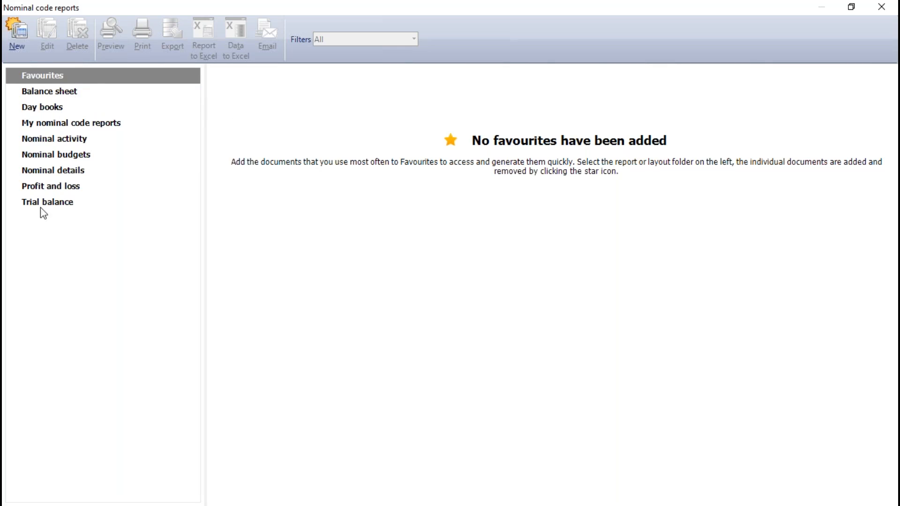
pyautogui.click(40, 189)
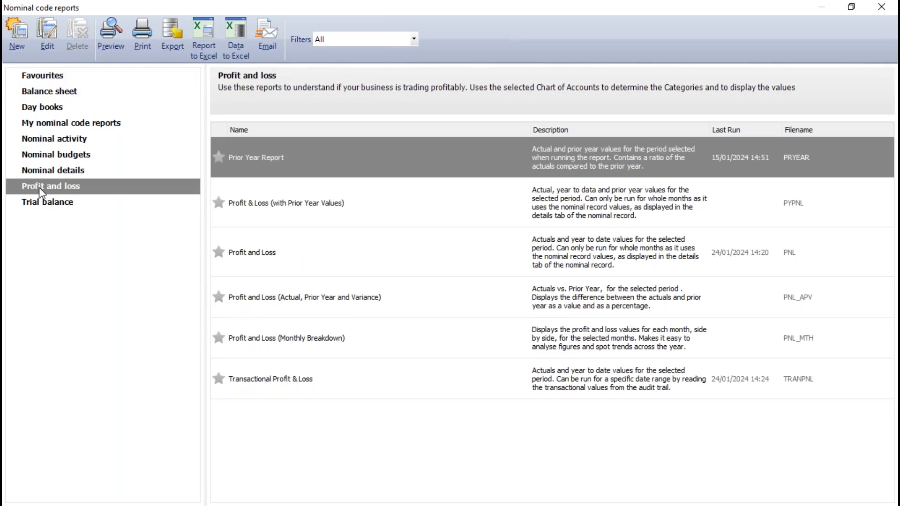
pyautogui.moveTo(302, 385)
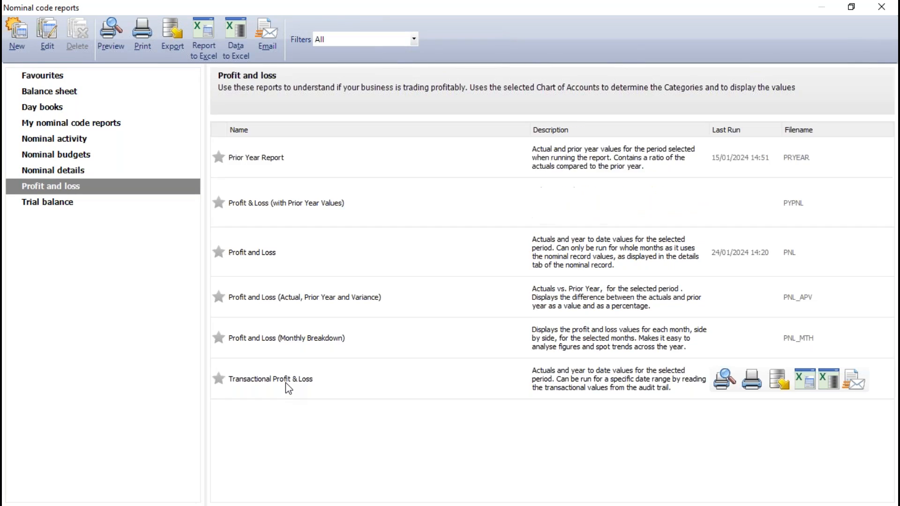
pyautogui.click(286, 383)
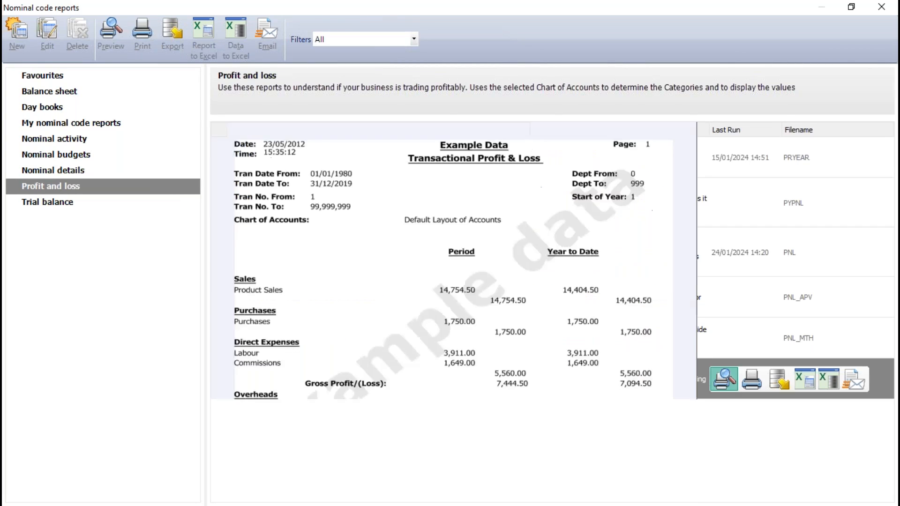
pyautogui.click(725, 379)
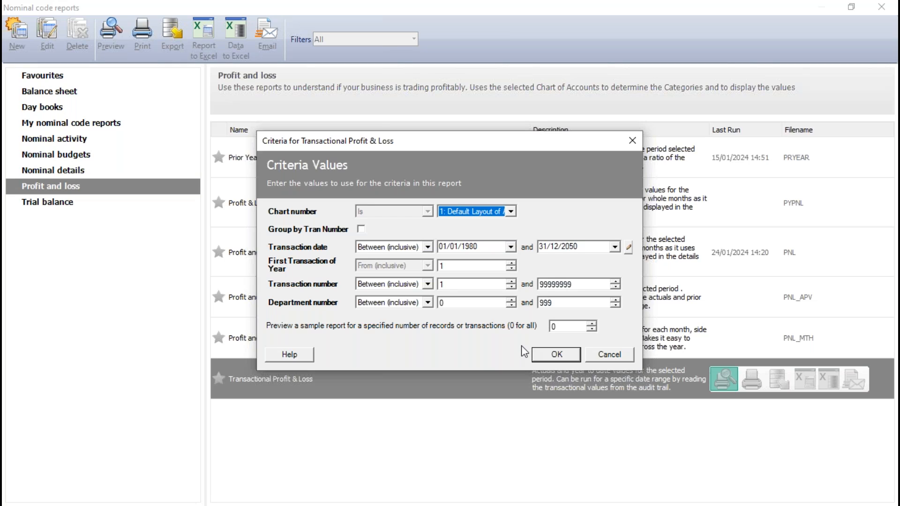
pyautogui.click(601, 360)
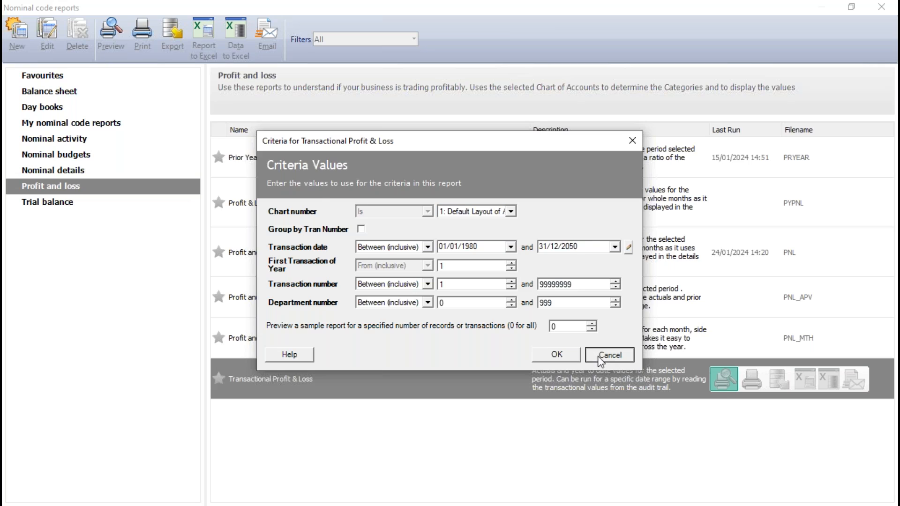
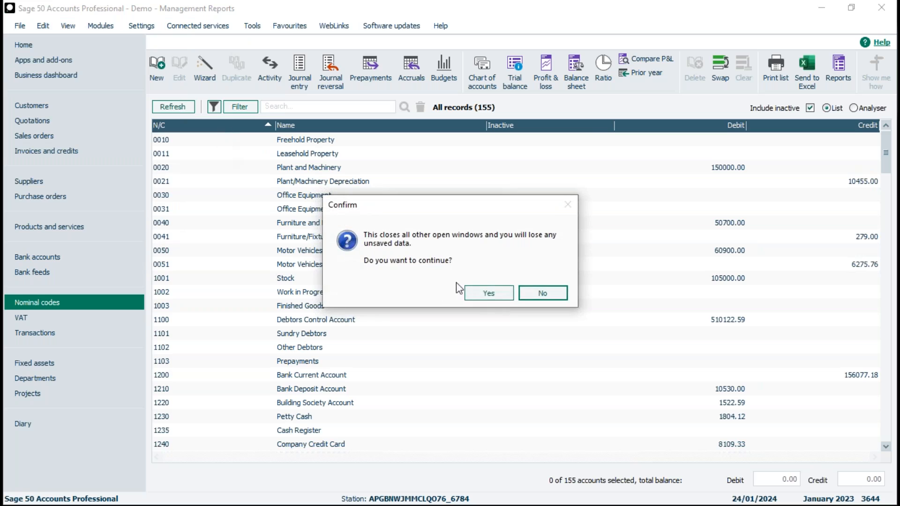
# Step: Open the company archives, closing all other windows, and delete the Year End 2023 archives in folders 2023b, 2023a and 2023
pyautogui.click(487, 292)
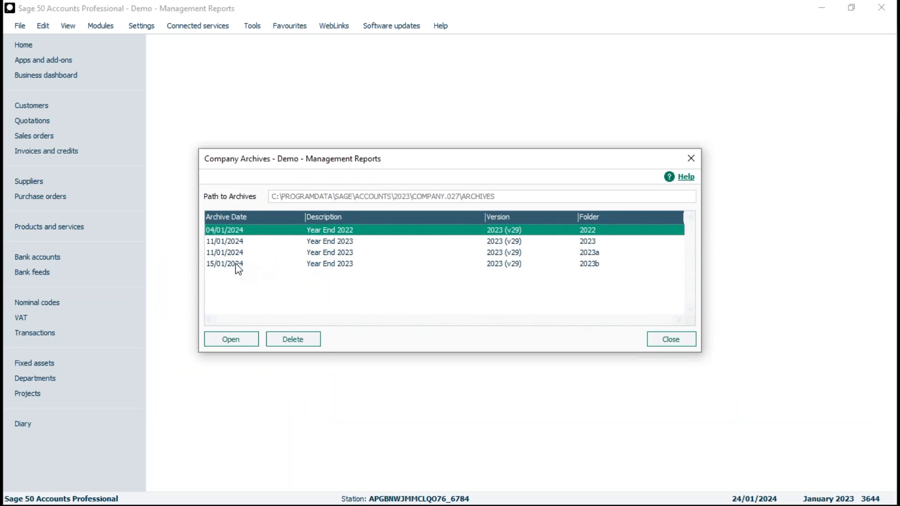
pyautogui.click(238, 266)
pyautogui.click(292, 338)
pyautogui.click(490, 297)
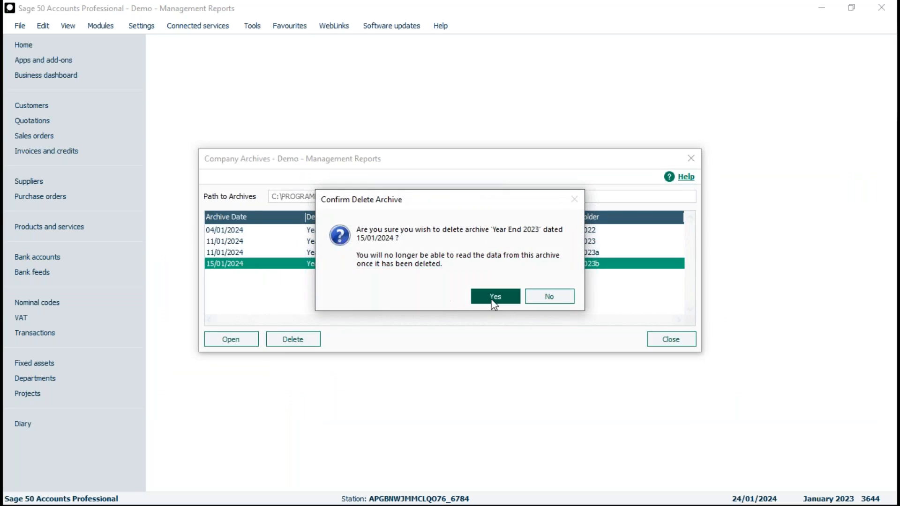
pyautogui.click(347, 255)
pyautogui.click(307, 338)
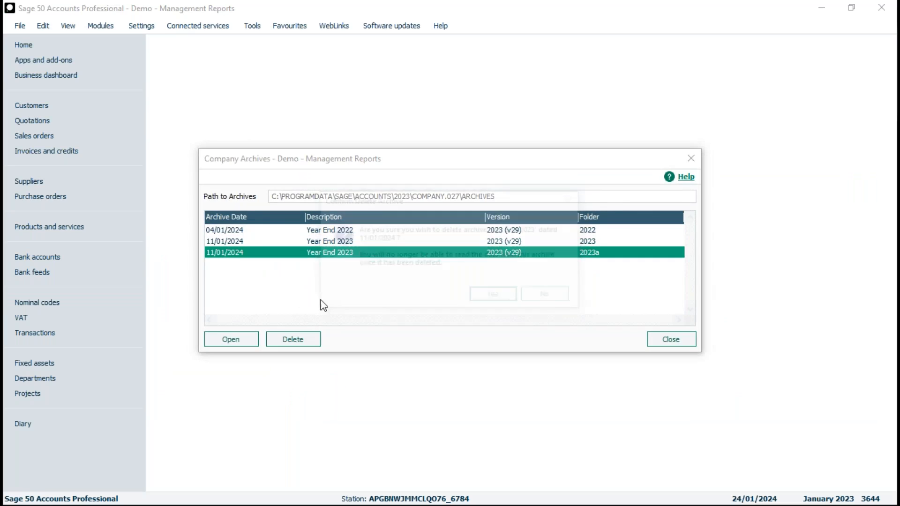
pyautogui.click(505, 303)
pyautogui.click(347, 242)
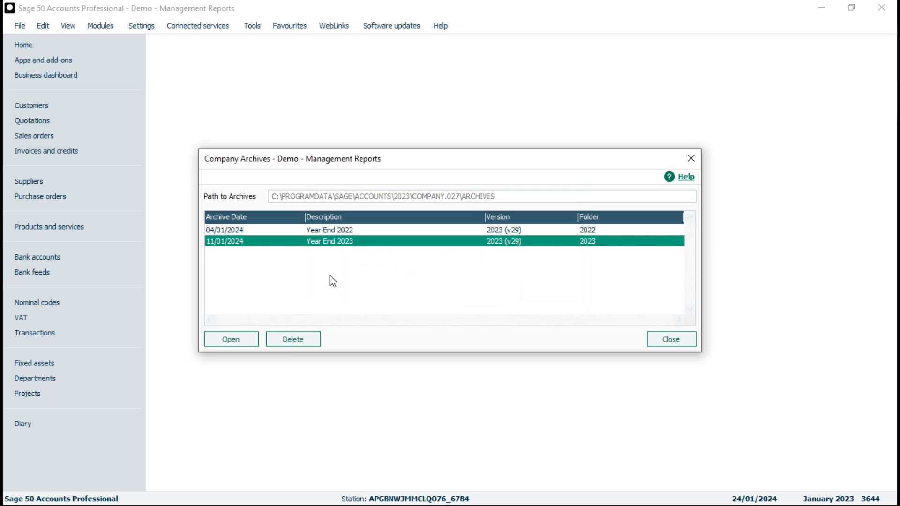
pyautogui.click(295, 339)
pyautogui.click(514, 302)
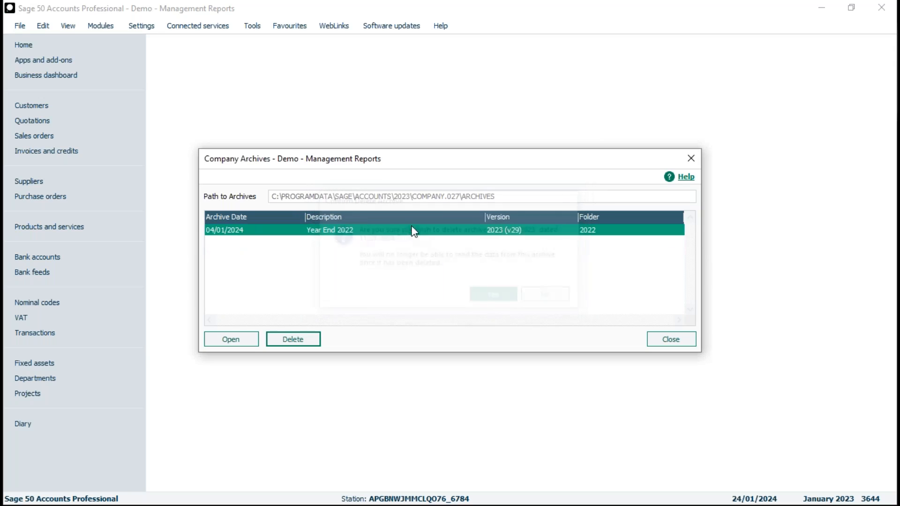
# Step: Delete the Year End 2022 archive dated 04/01/2024 and close the company archives
pyautogui.click(293, 339)
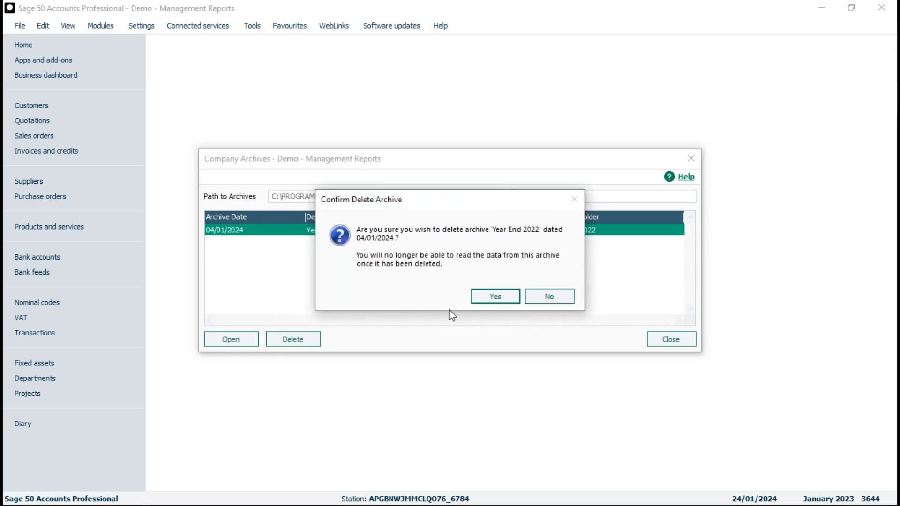
pyautogui.click(491, 296)
pyautogui.click(671, 340)
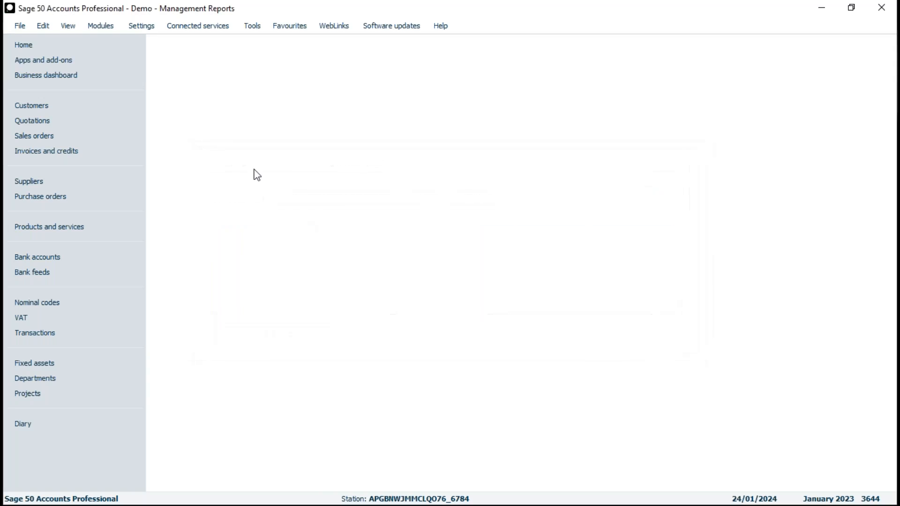
# Step: Run the Year End for 01/01/2023 to 31/12/2023 with data archiving enabled, and skip the Year End Report output
pyautogui.click(253, 27)
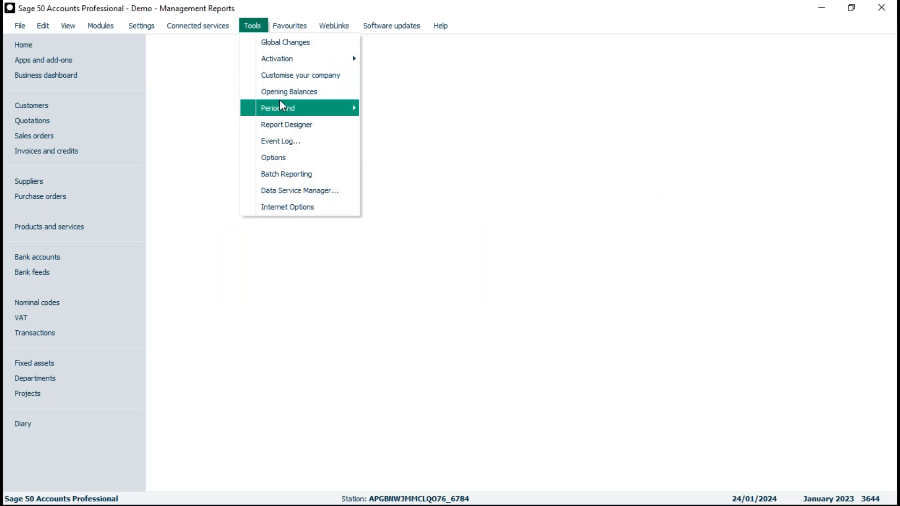
pyautogui.moveTo(283, 110)
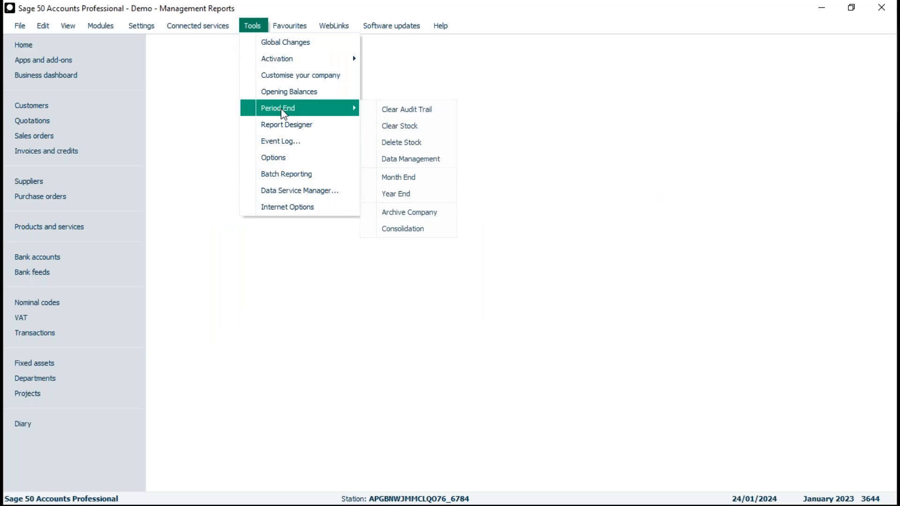
pyautogui.click(397, 193)
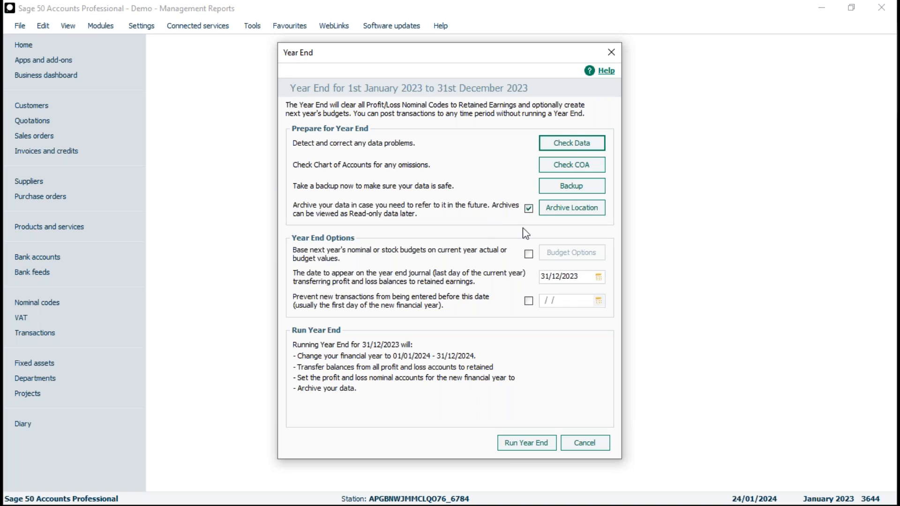
pyautogui.click(526, 444)
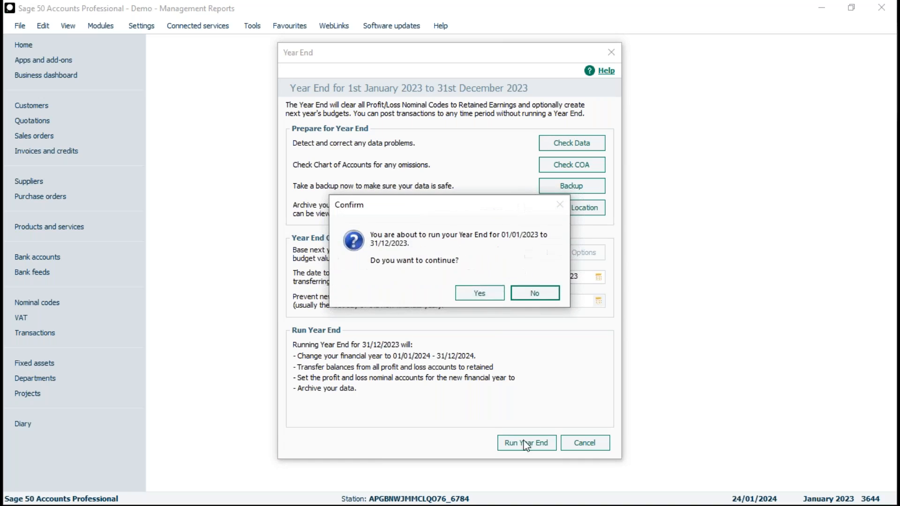
pyautogui.click(480, 294)
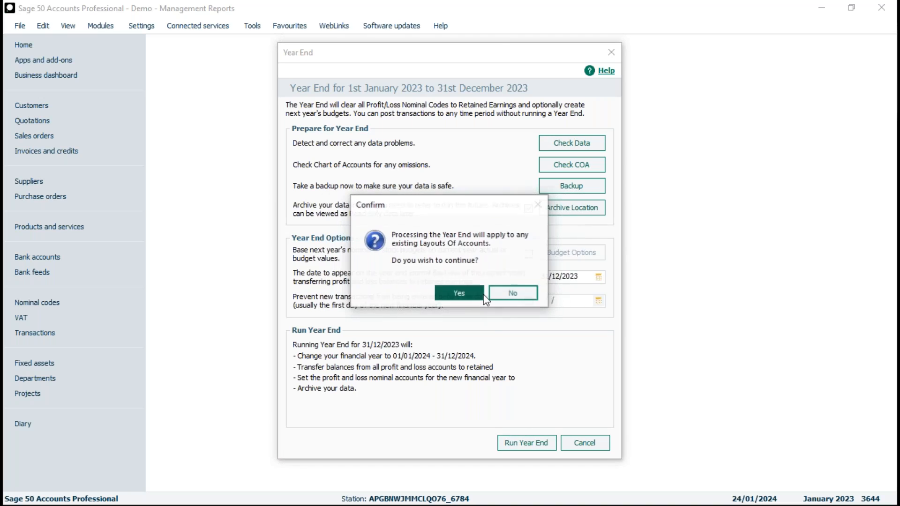
pyautogui.click(451, 295)
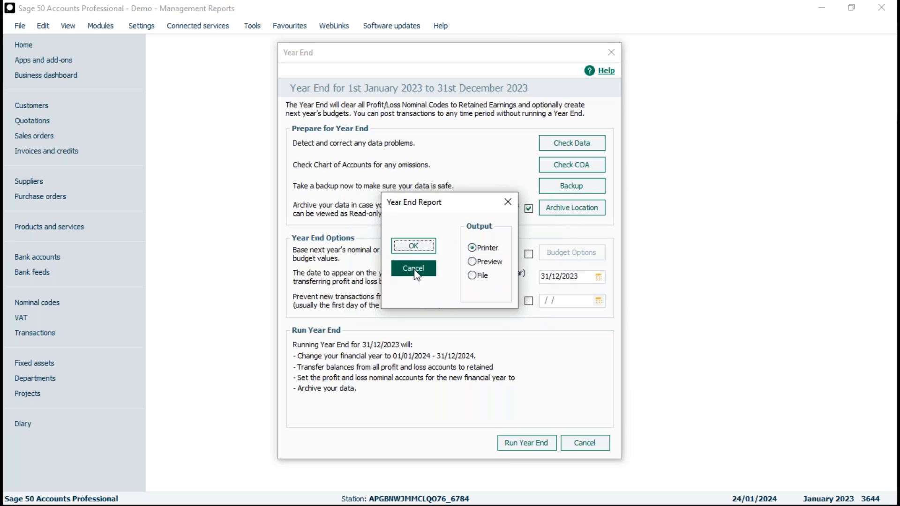
pyautogui.click(415, 269)
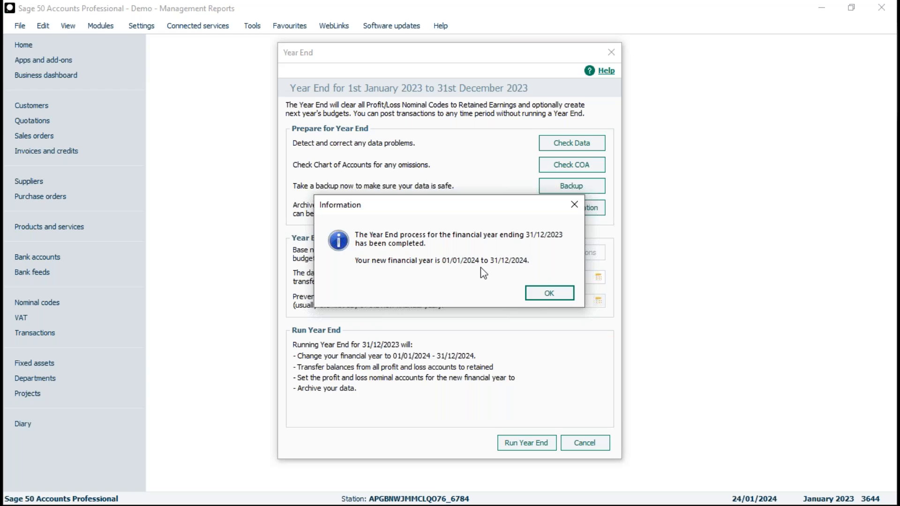
# Step: Acknowledge the Year End completion and open YE Balance Sheet.pdf from the desktop folder Year End Reports 2023
pyautogui.click(552, 295)
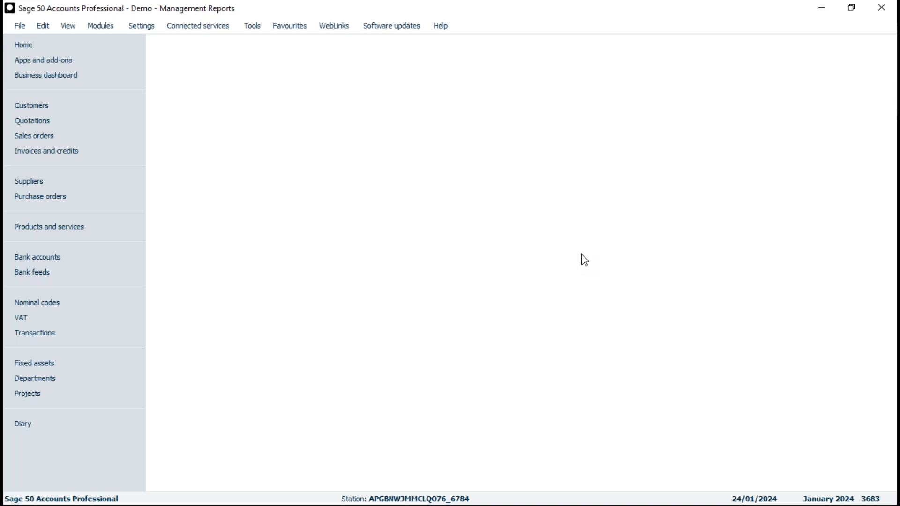
pyautogui.click(823, 13)
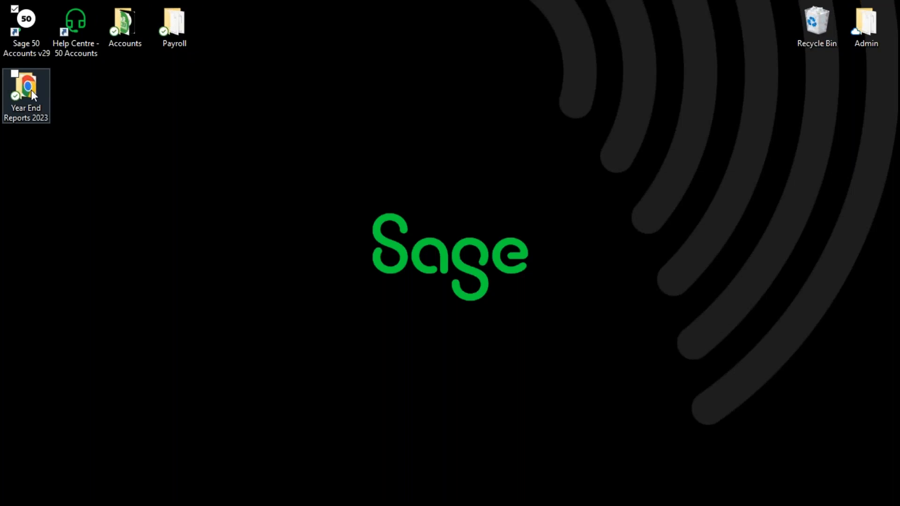
pyautogui.doubleClick(25, 91)
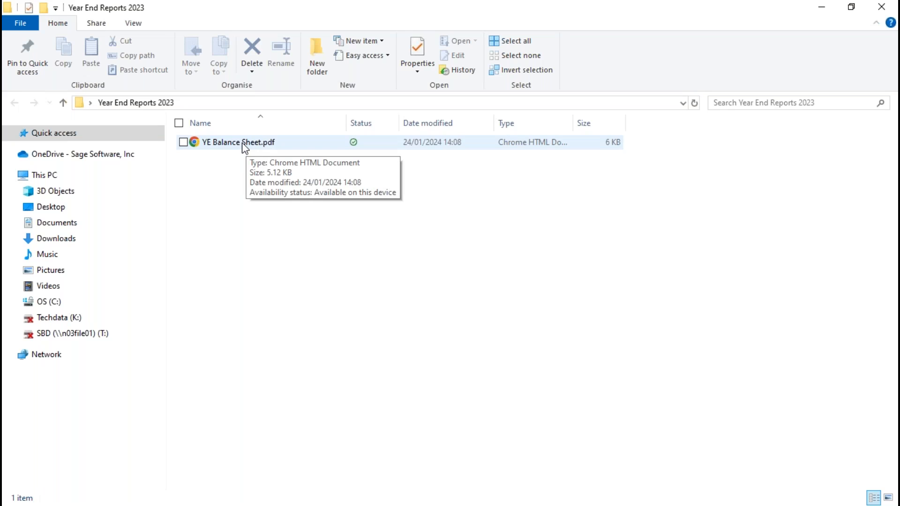
pyautogui.doubleClick(244, 142)
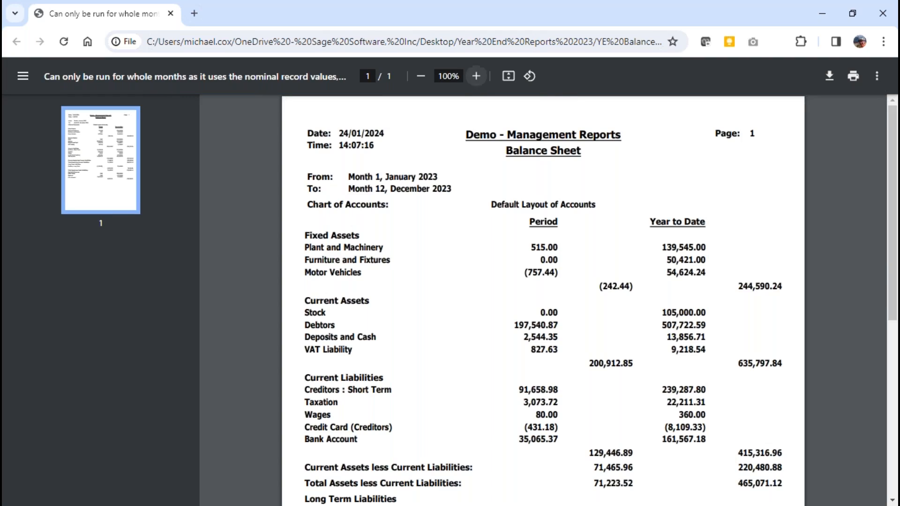
# Step: Close the balance sheet PDF and its folder, and switch back to Sage 50 Accounts
pyautogui.click(171, 14)
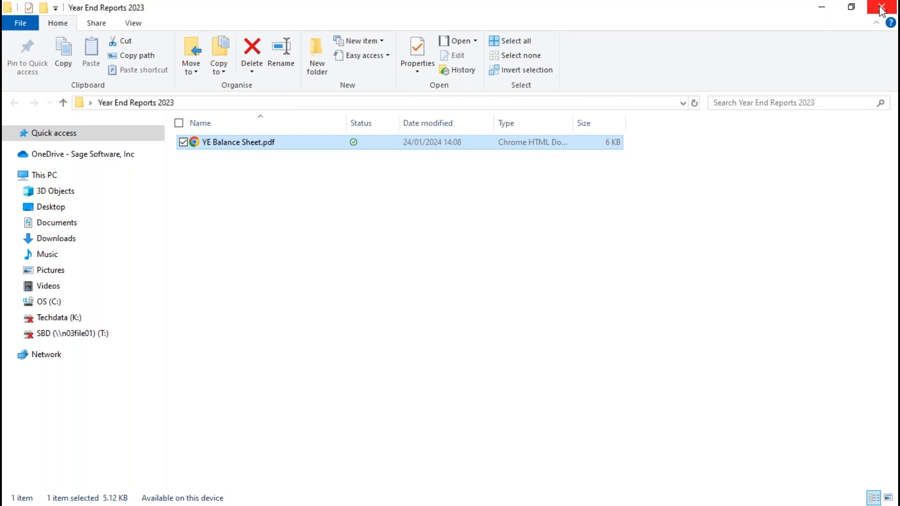
pyautogui.click(882, 9)
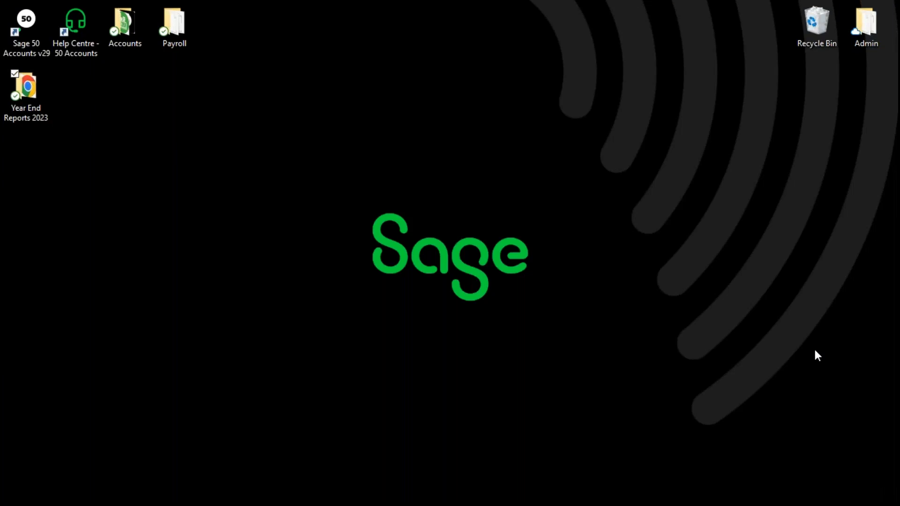
pyautogui.hotkey('alt', 'Tab')
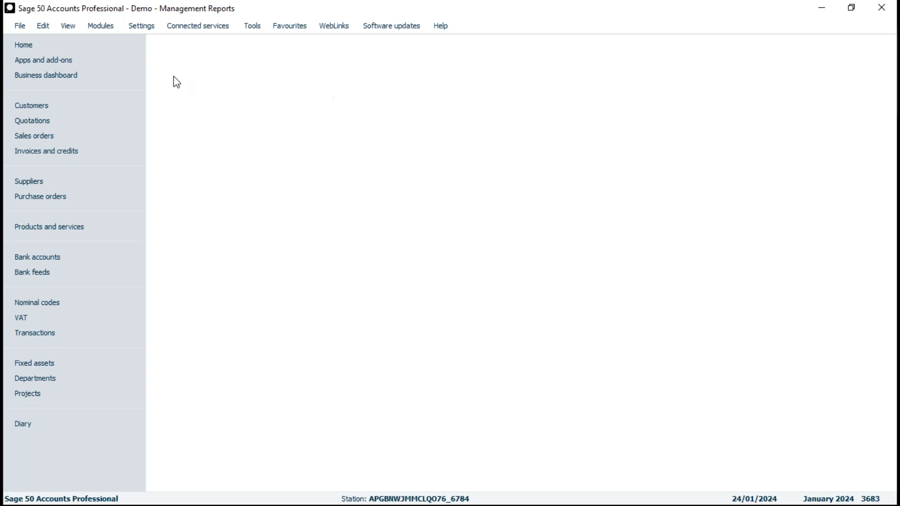
# Step: Open the Year End 2023 company archive dated 24/01/2024 and log on with the account password
pyautogui.click(21, 28)
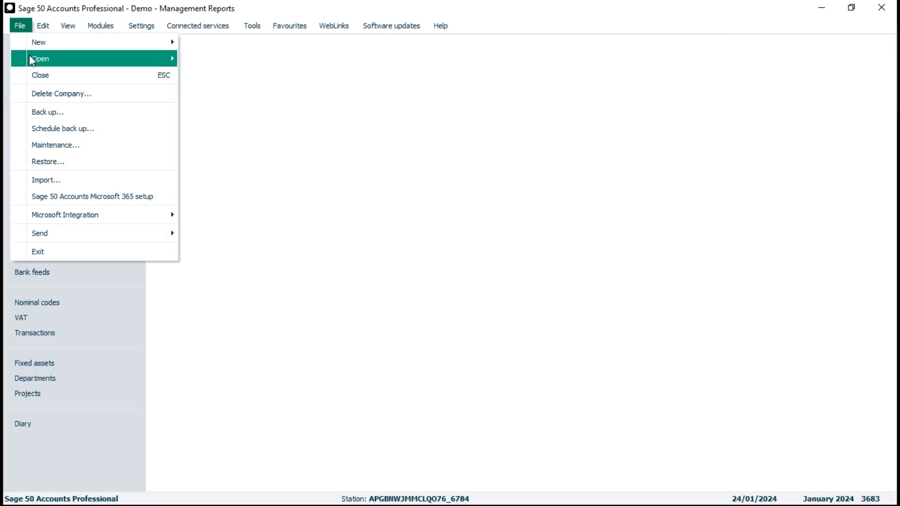
pyautogui.moveTo(50, 56)
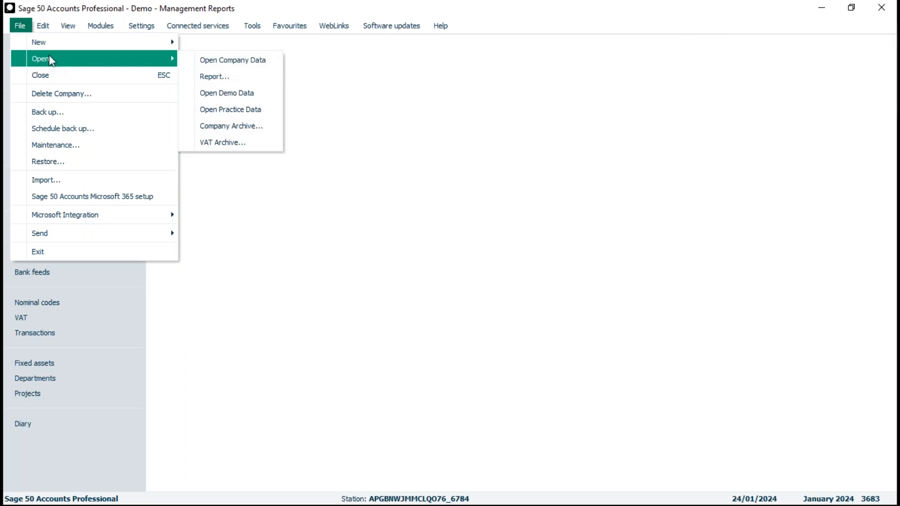
pyautogui.click(236, 123)
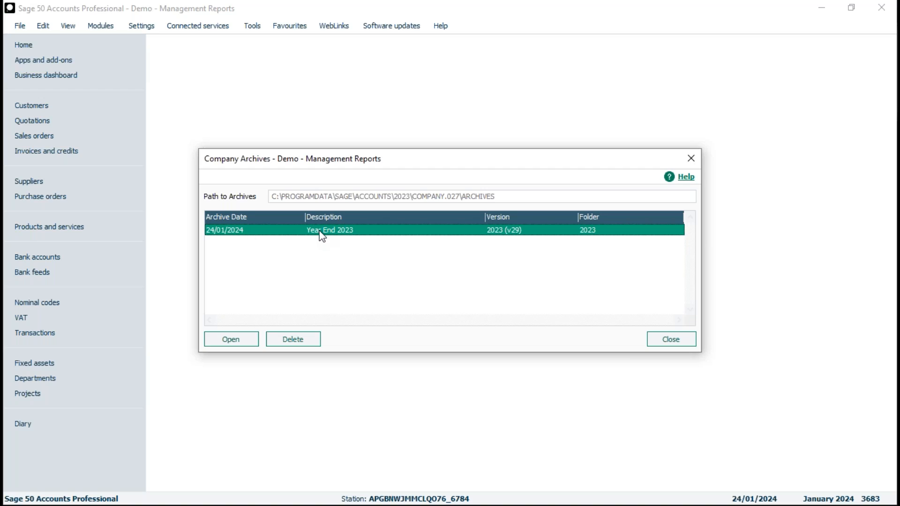
pyautogui.click(241, 342)
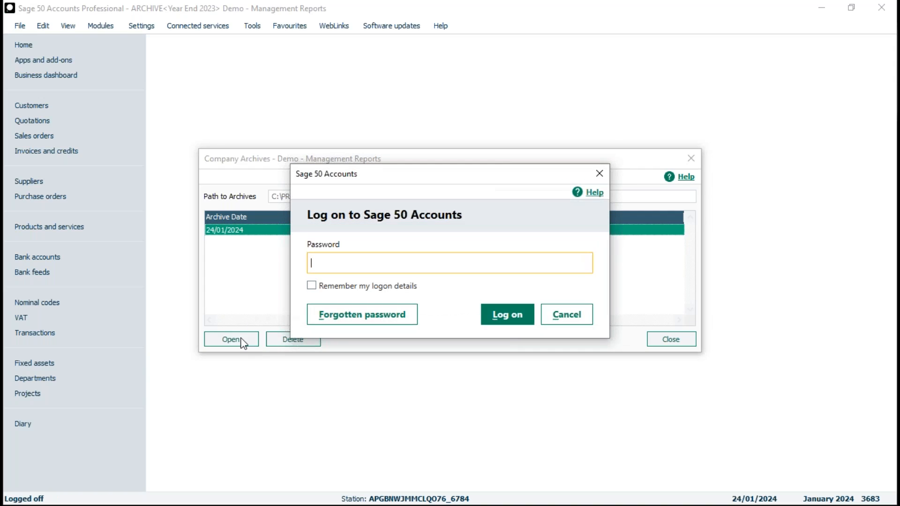
pyautogui.write('••')
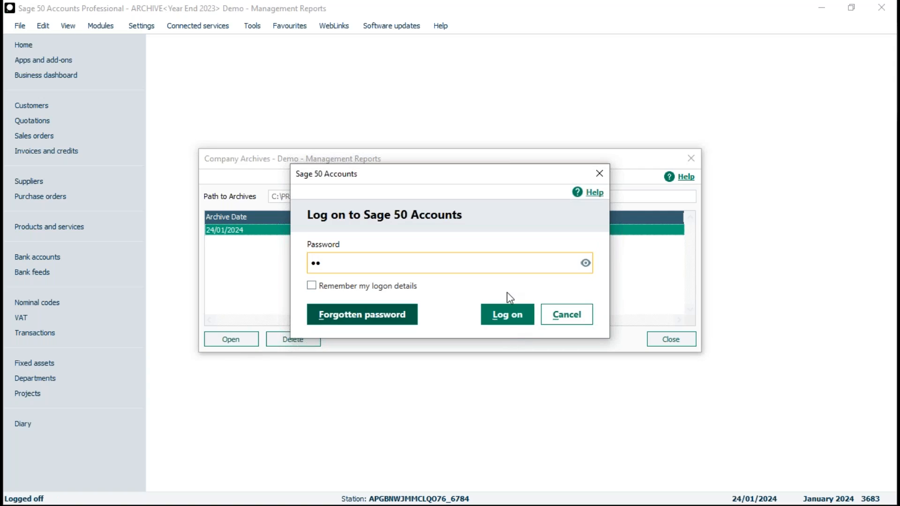
pyautogui.click(506, 315)
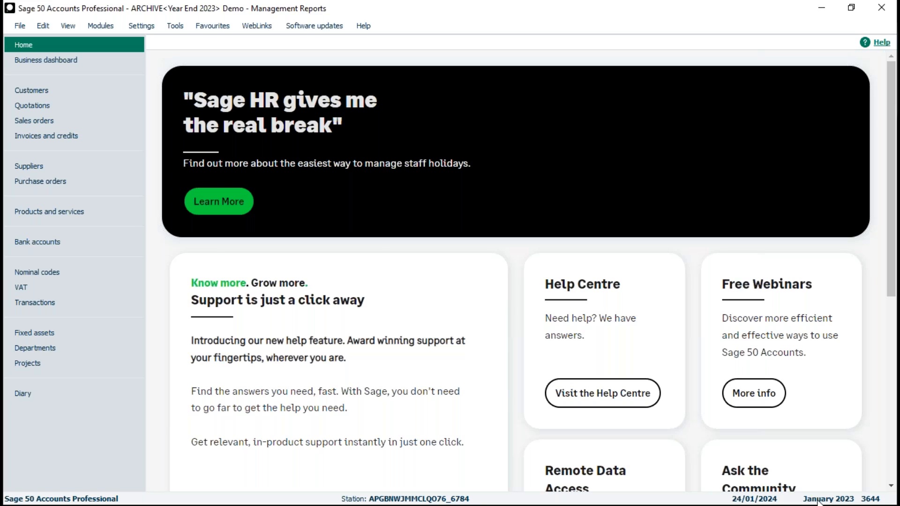
# Step: Preview the archive's Profit and Loss report for January 2023 to December 2023, review it enlarged, and close it
pyautogui.click(63, 271)
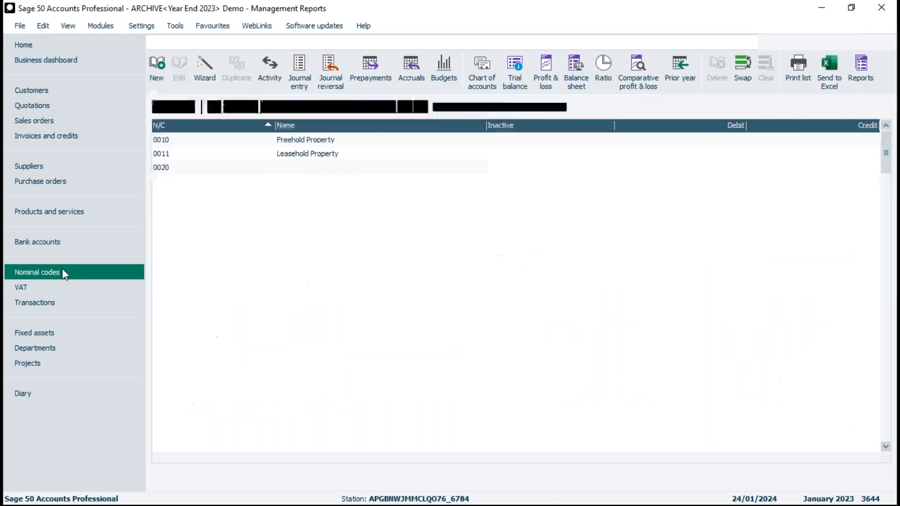
pyautogui.click(543, 63)
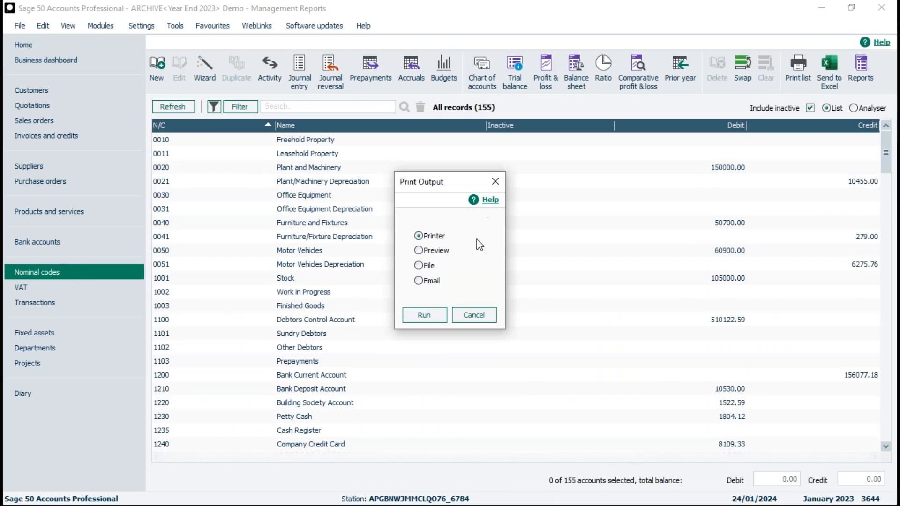
pyautogui.click(419, 250)
pyautogui.click(425, 315)
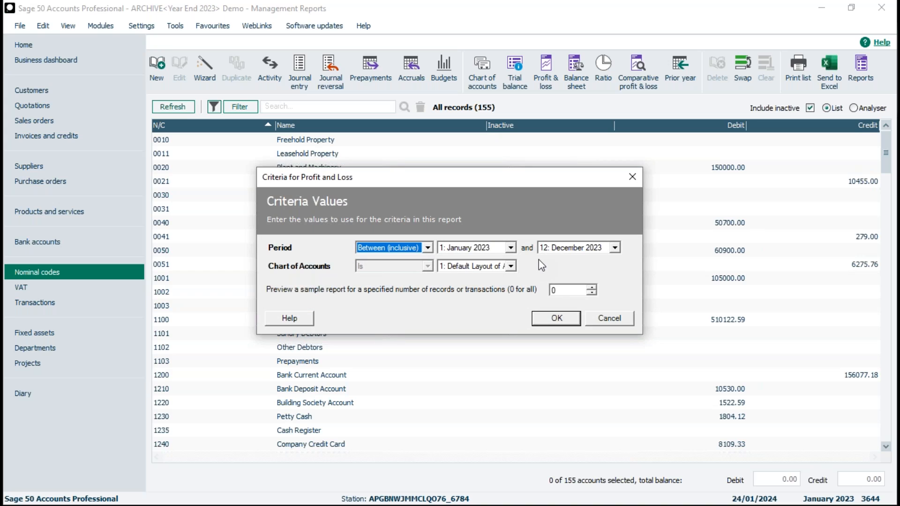
pyautogui.click(557, 319)
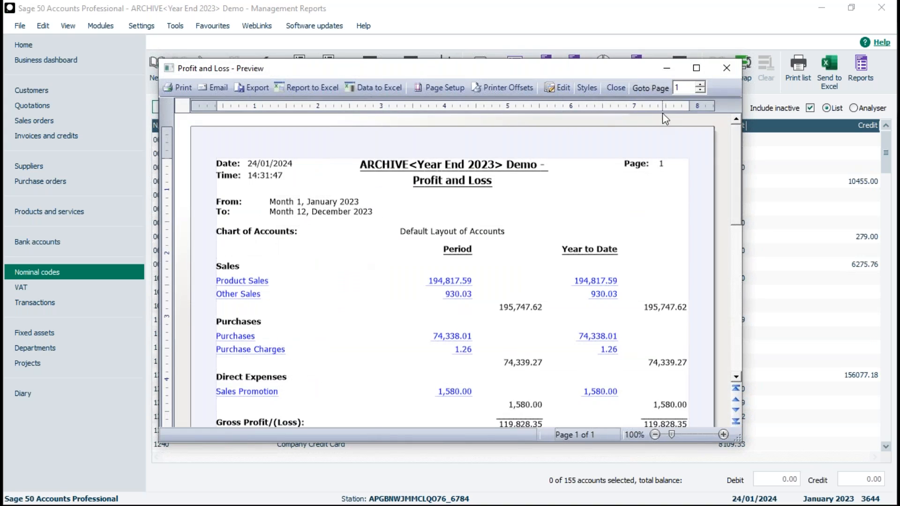
pyautogui.click(696, 68)
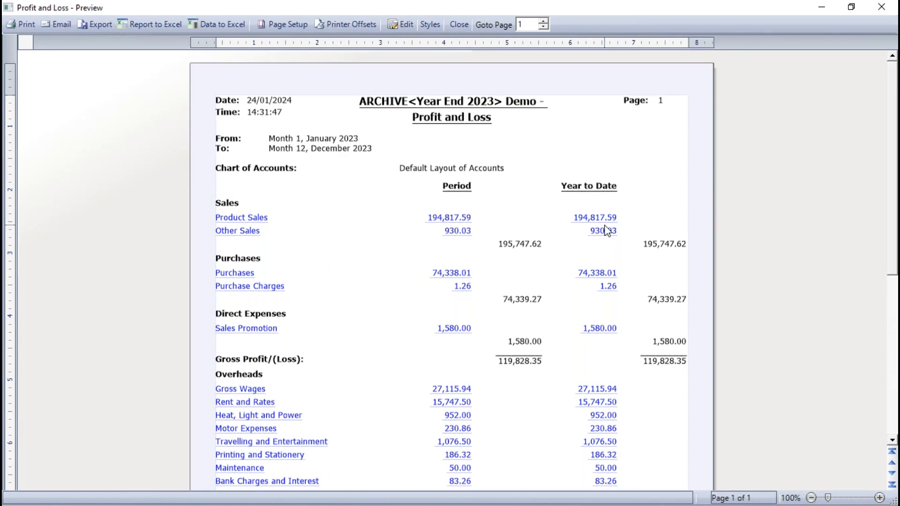
pyautogui.click(460, 24)
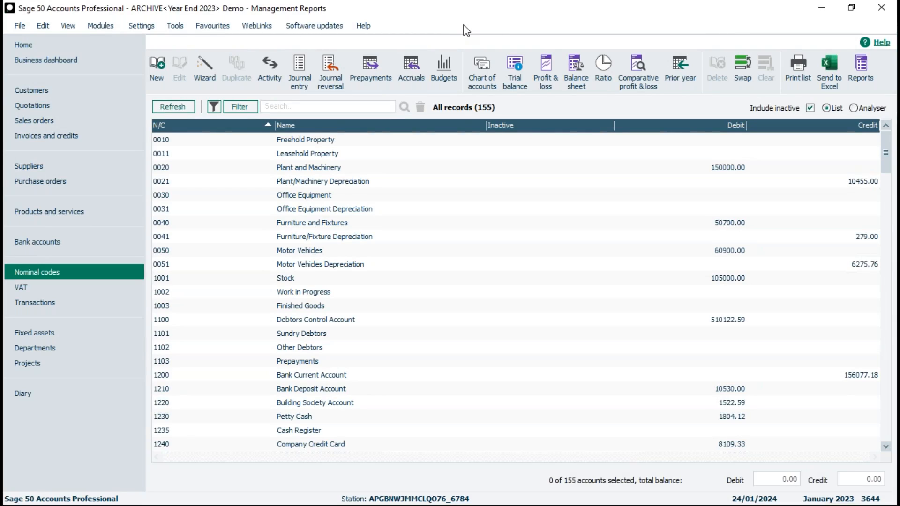
# Step: Review the archive's transaction list, and reopen the live company data, logging on with the account password
pyautogui.click(38, 305)
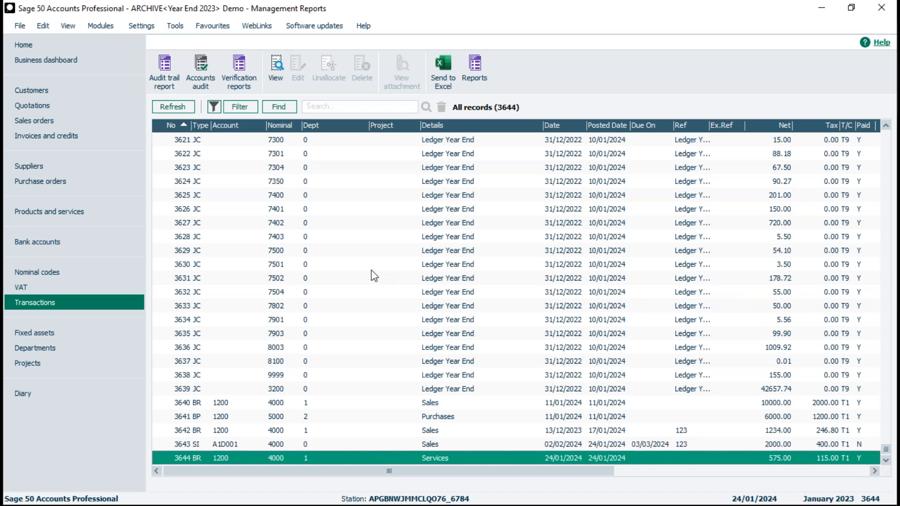
pyautogui.click(13, 26)
pyautogui.moveTo(35, 64)
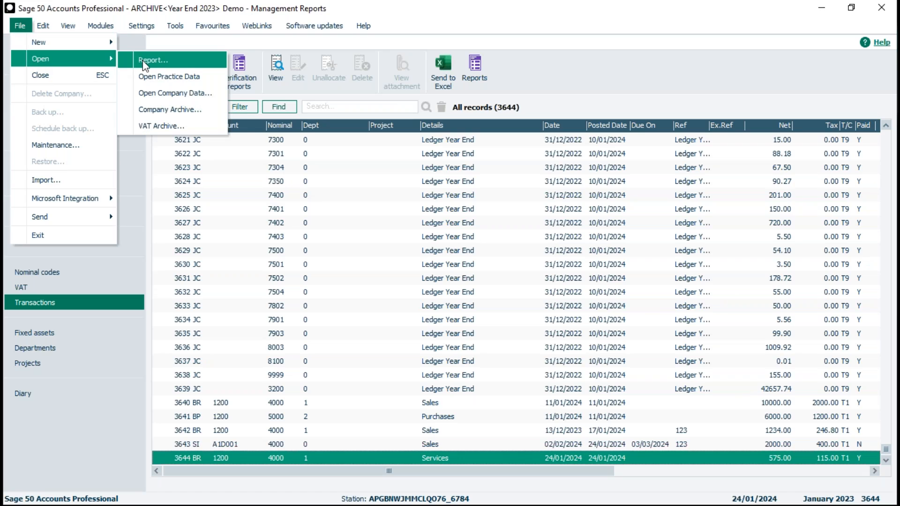
pyautogui.click(164, 94)
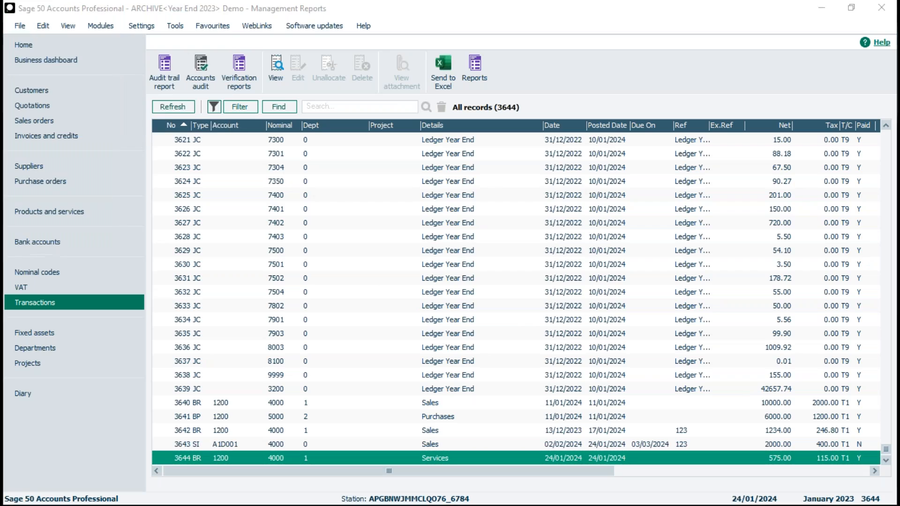
pyautogui.click(499, 297)
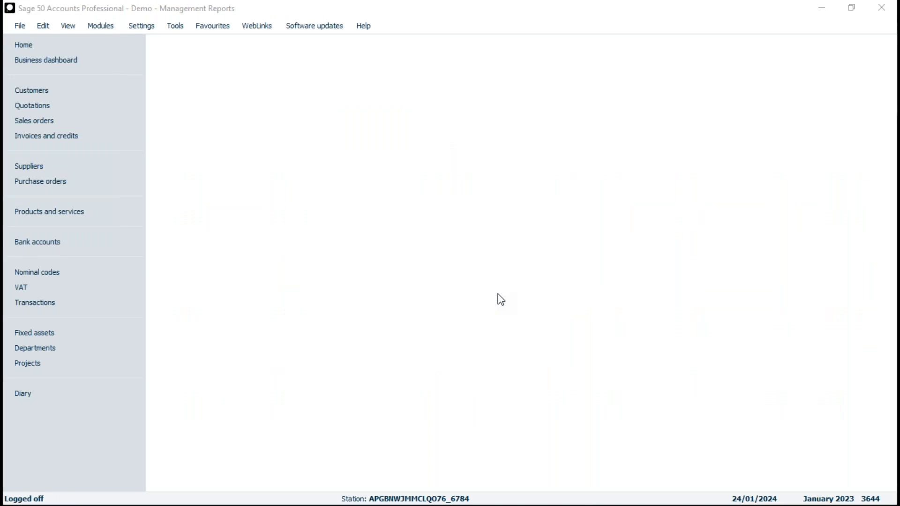
pyautogui.write('••')
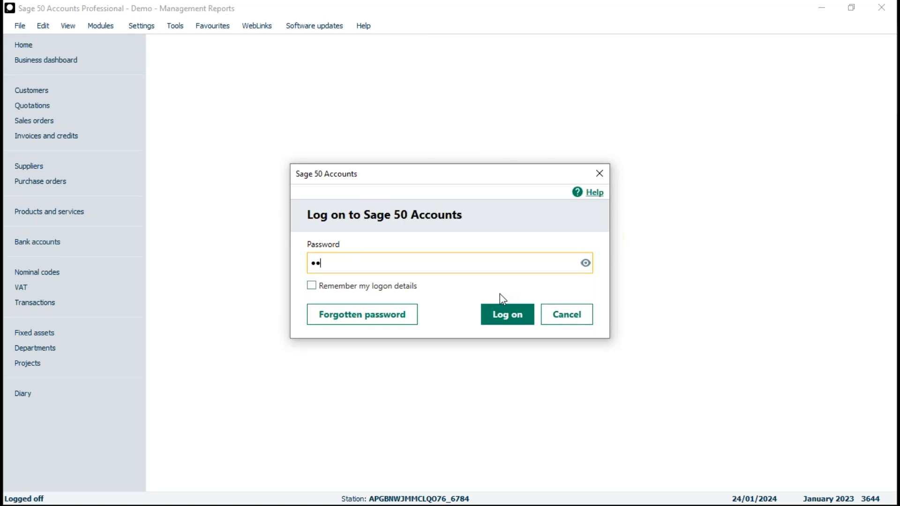
pyautogui.click(520, 315)
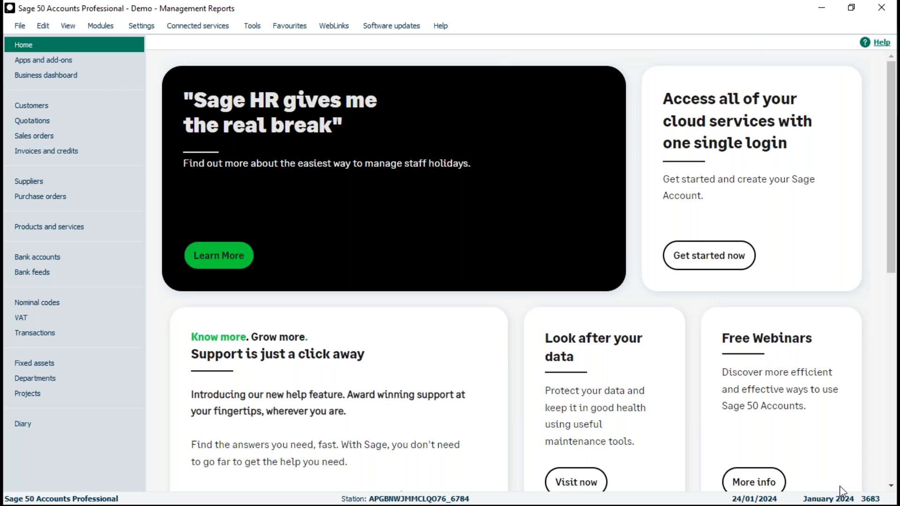
# Step: Preview the Profit and Loss report with both ends of the period set to Brought forward 1: 2024, review it, and close it
pyautogui.click(36, 302)
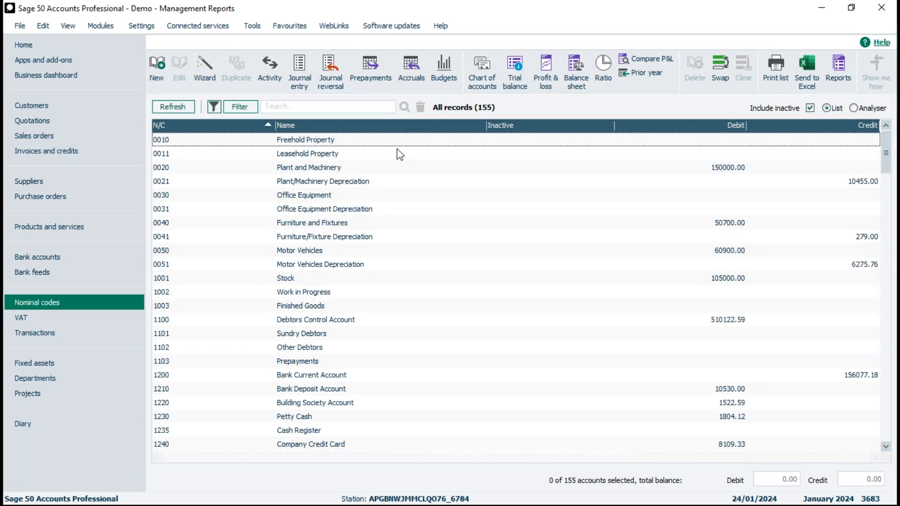
pyautogui.click(548, 70)
pyautogui.click(425, 316)
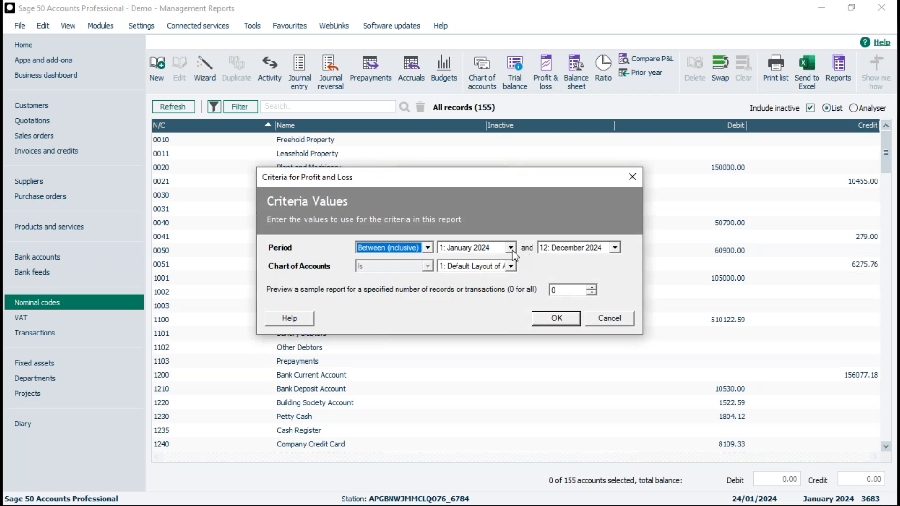
pyautogui.click(511, 249)
pyautogui.click(524, 261)
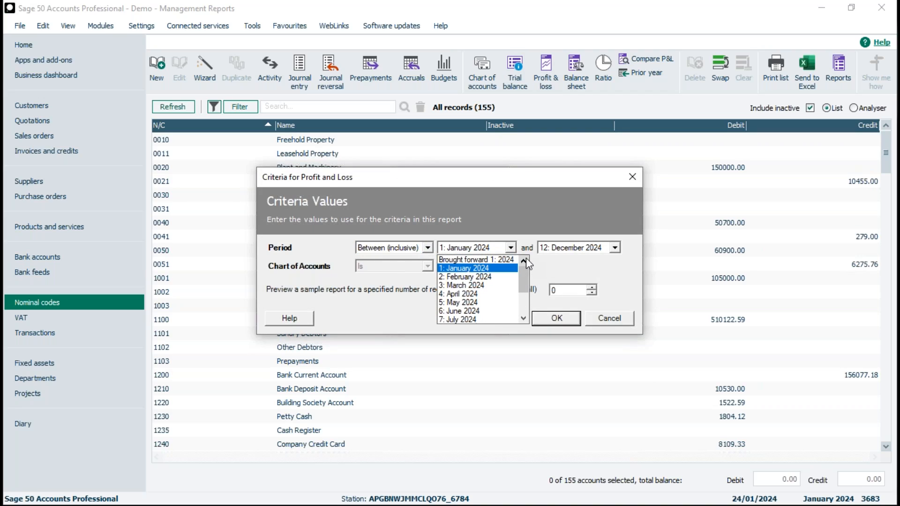
pyautogui.click(475, 260)
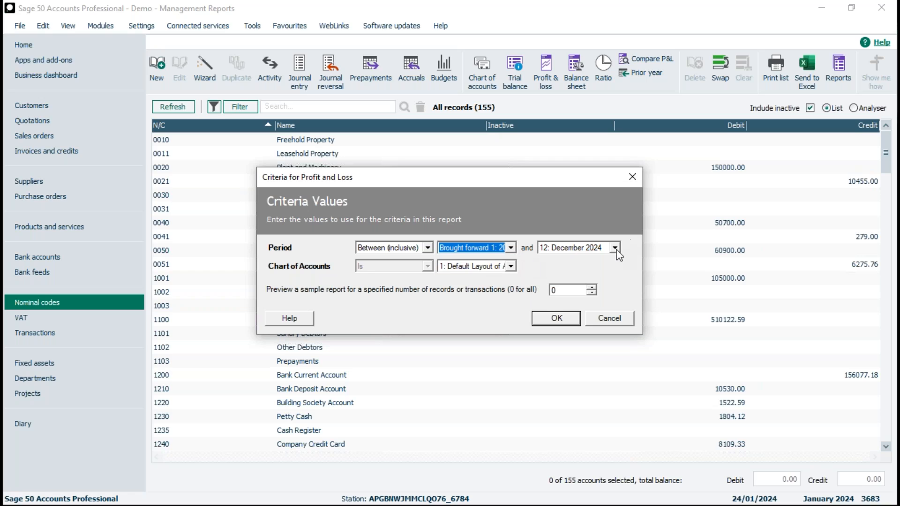
pyautogui.click(615, 248)
pyautogui.click(624, 261)
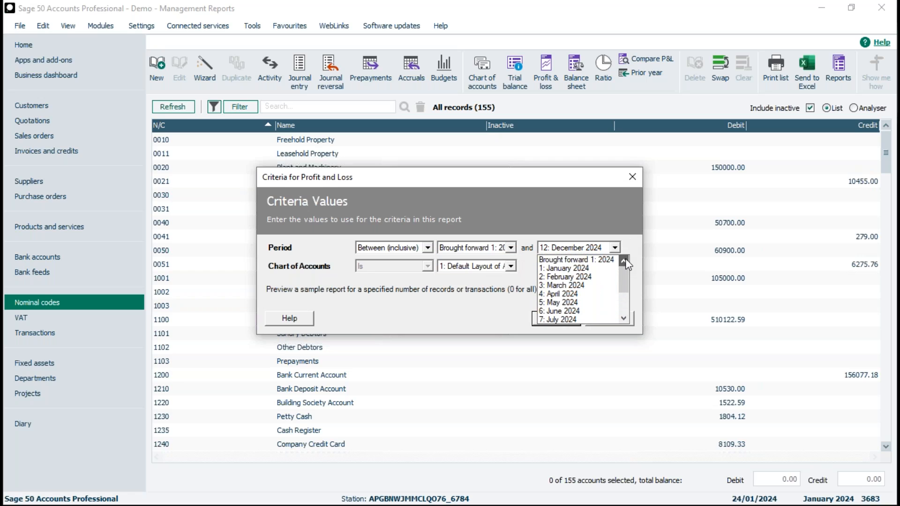
pyautogui.click(576, 260)
pyautogui.click(556, 324)
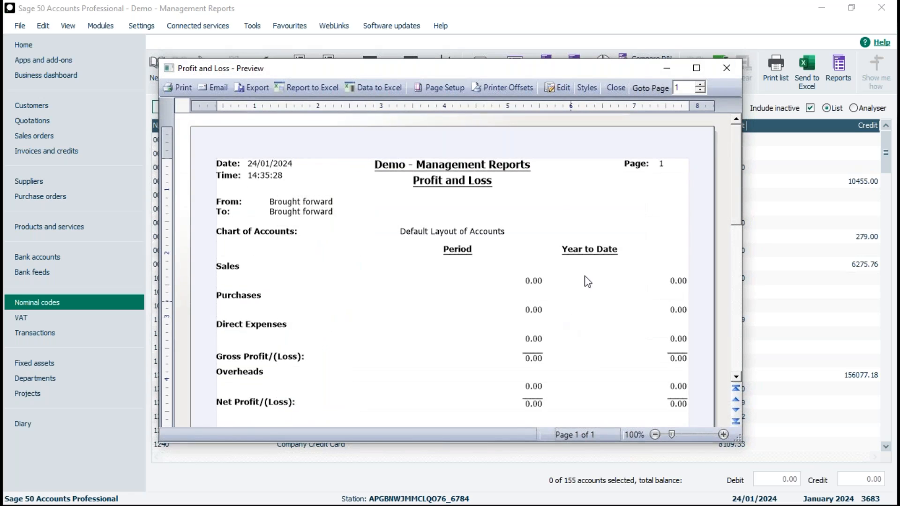
pyautogui.click(697, 67)
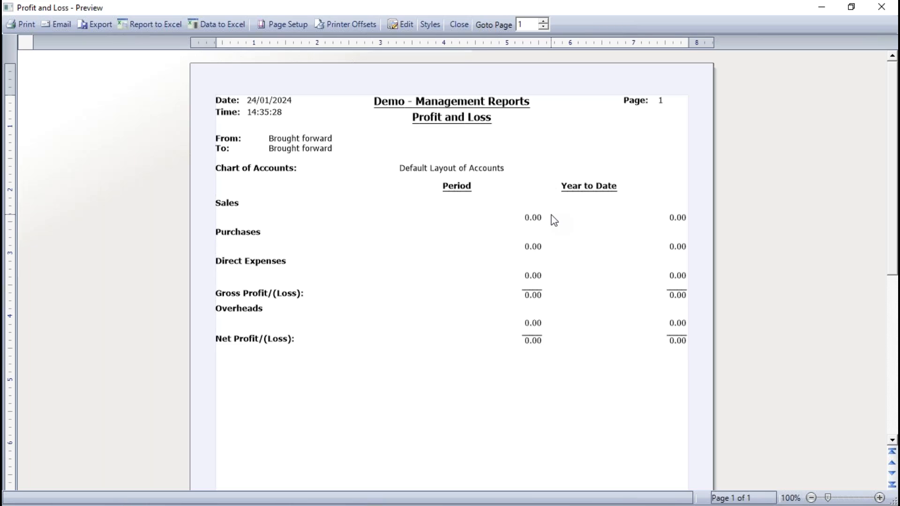
pyautogui.click(459, 24)
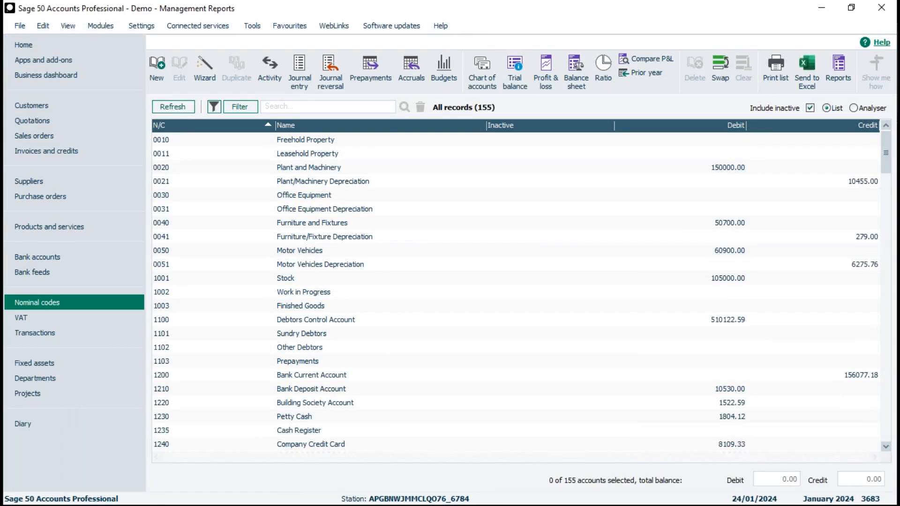
# Step: Preview the Prior Year report for the period January 2024 to December 2024 with the default layout of accounts
pyautogui.click(636, 72)
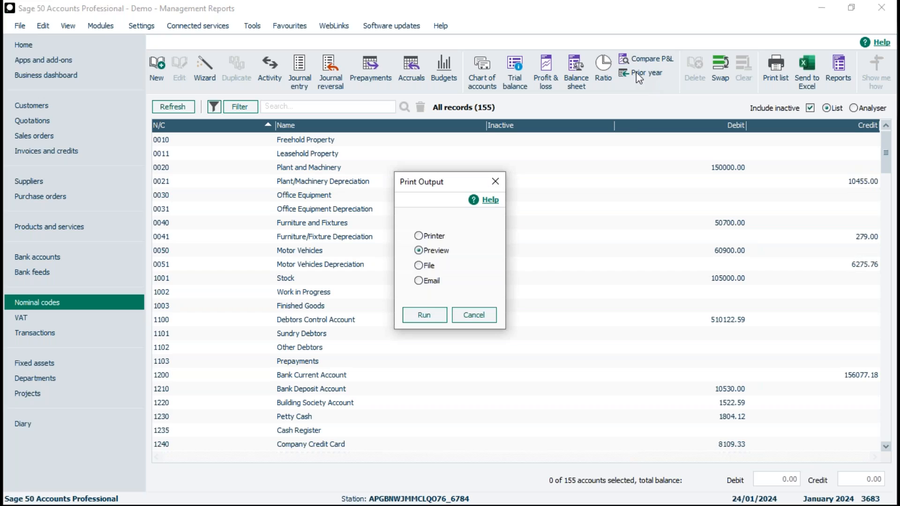
pyautogui.click(425, 315)
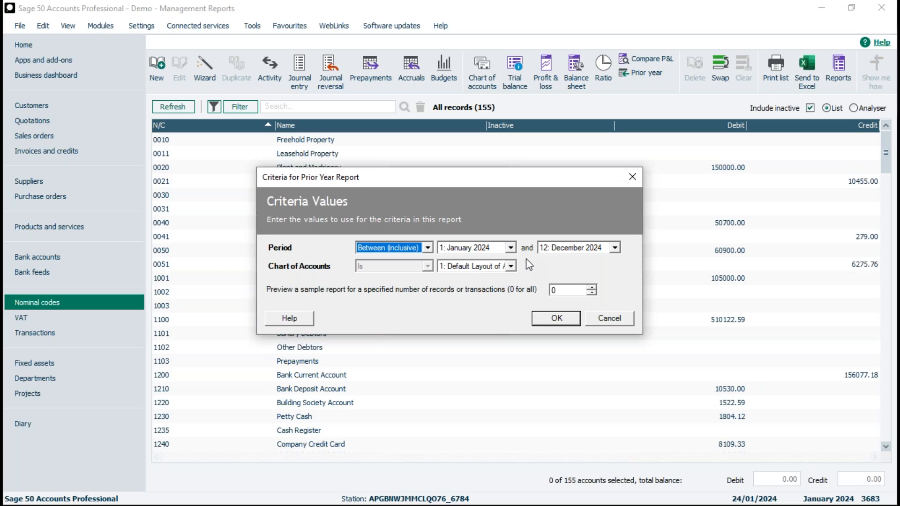
pyautogui.click(557, 320)
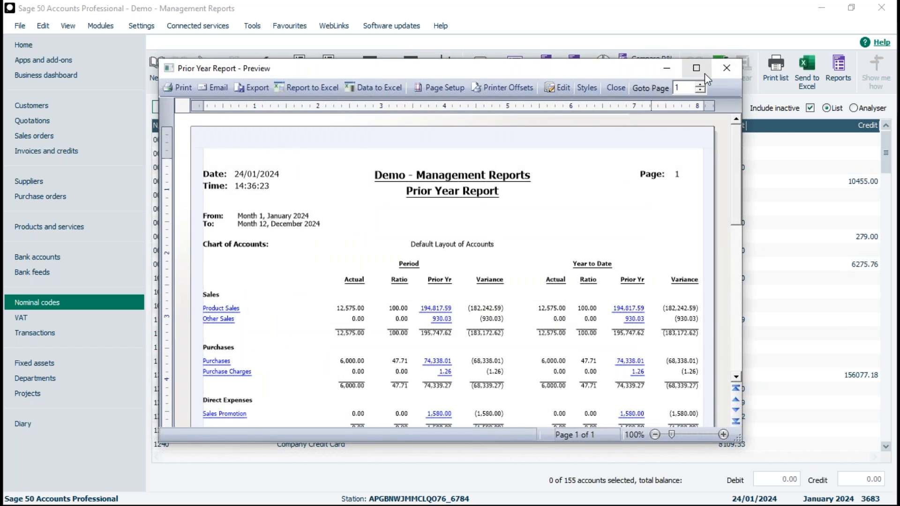
# Step: Review the enlarged Prior Year report from the sales figures down to Gross Profit/(Loss), and close the preview
pyautogui.click(699, 70)
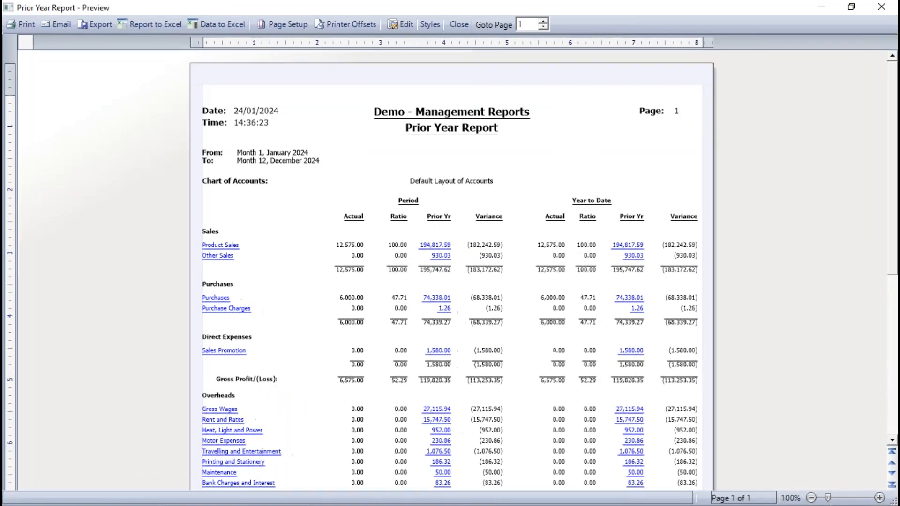
pyautogui.click(880, 498)
pyautogui.click(880, 498)
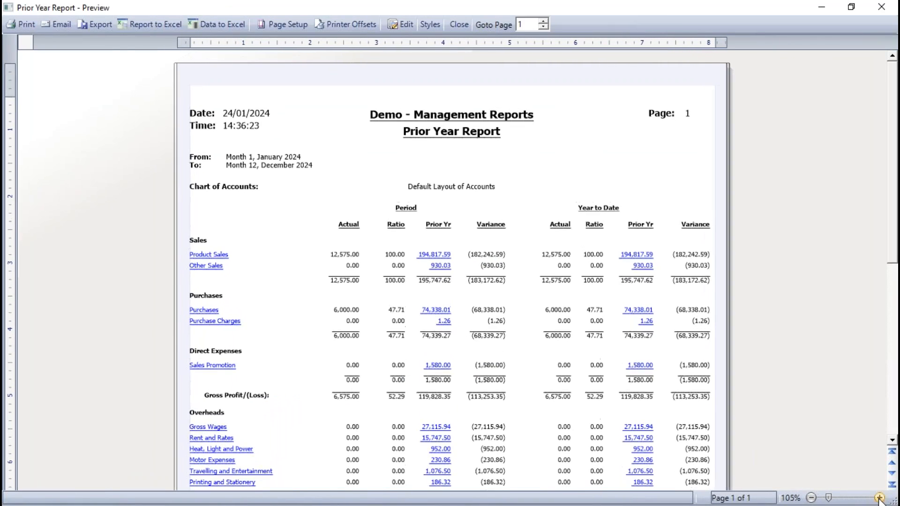
pyautogui.click(880, 498)
pyautogui.click(880, 498)
pyautogui.click(880, 497)
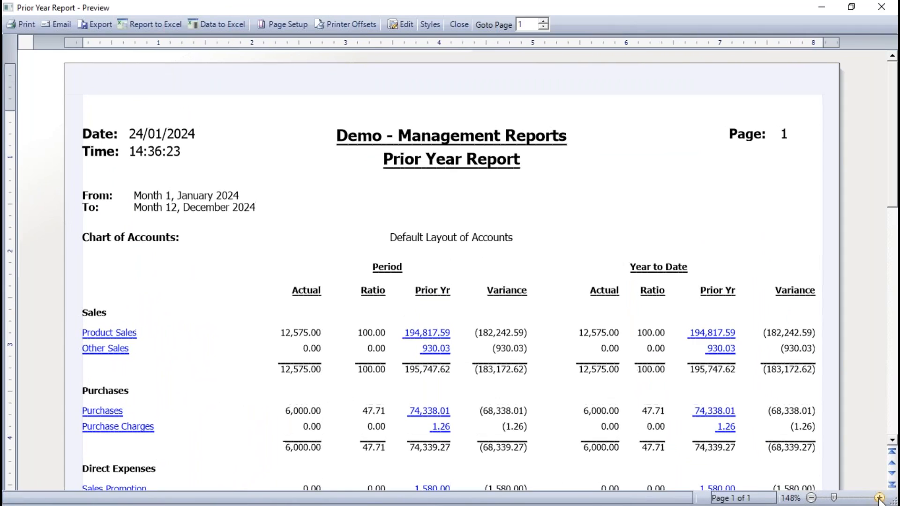
pyautogui.click(880, 498)
pyautogui.click(879, 498)
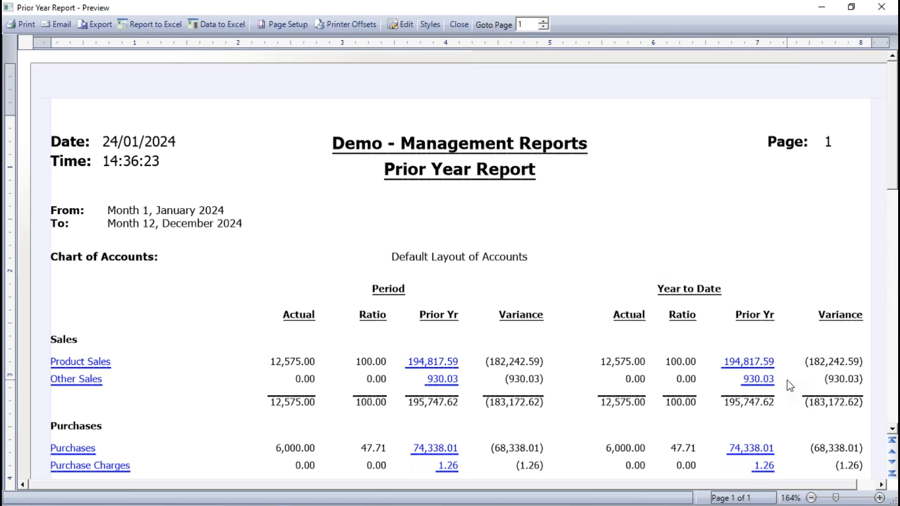
pyautogui.moveTo(893, 190); pyautogui.dragTo(893, 230)
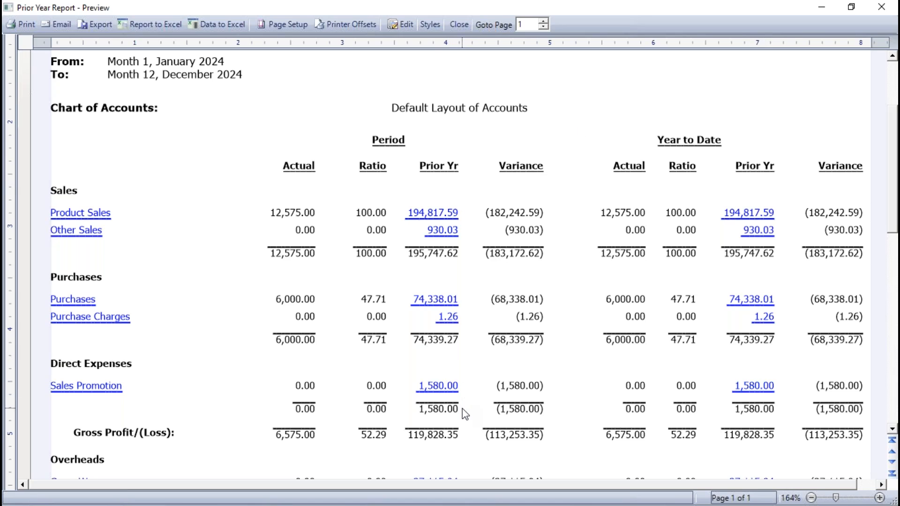
pyautogui.click(457, 25)
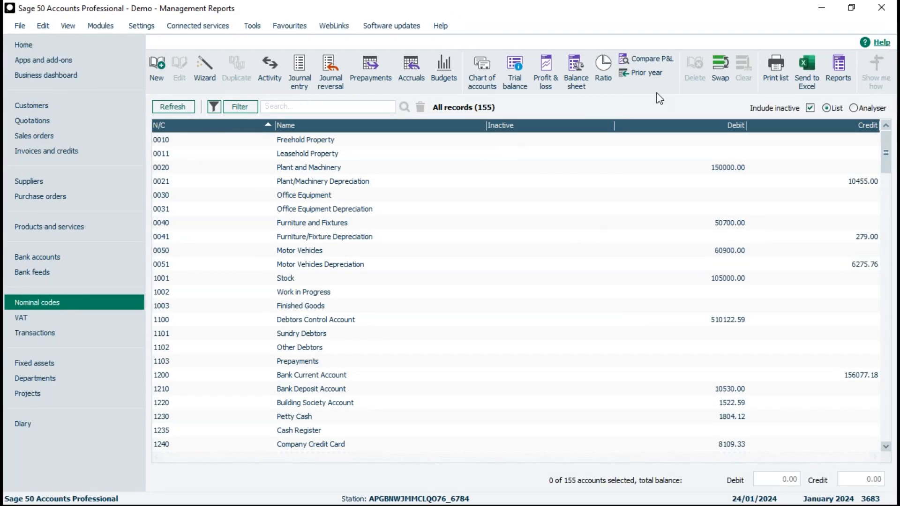
# Step: Preview the Comparative Profit and Loss report for January to December 2024 with Budget set to Do not show and Prior Year Values set to Show
pyautogui.click(652, 61)
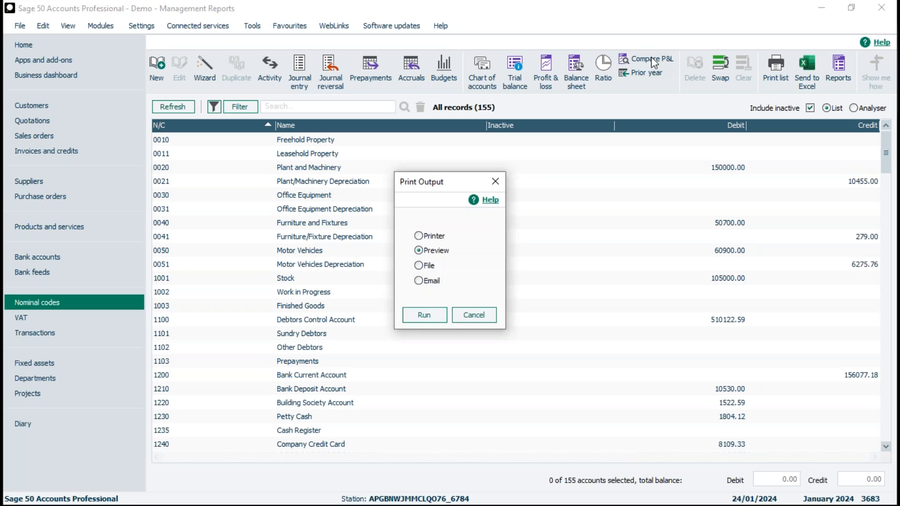
pyautogui.click(424, 315)
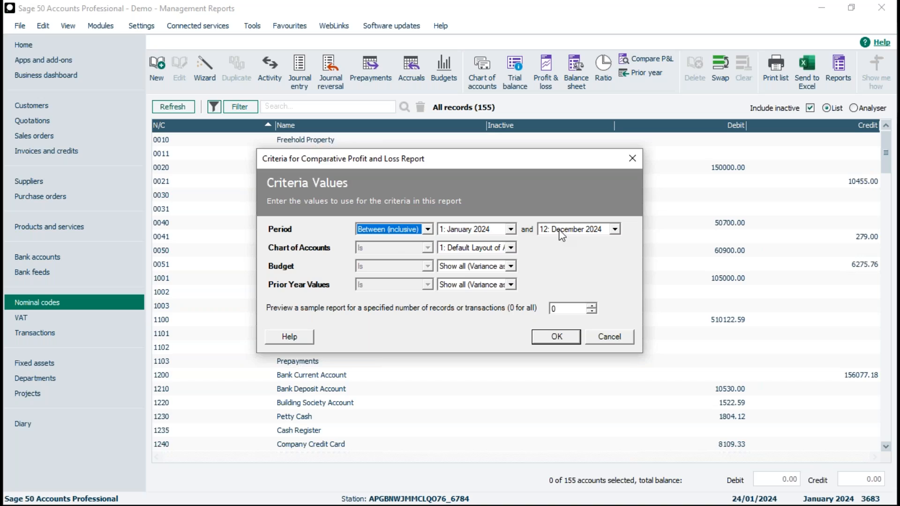
pyautogui.click(511, 267)
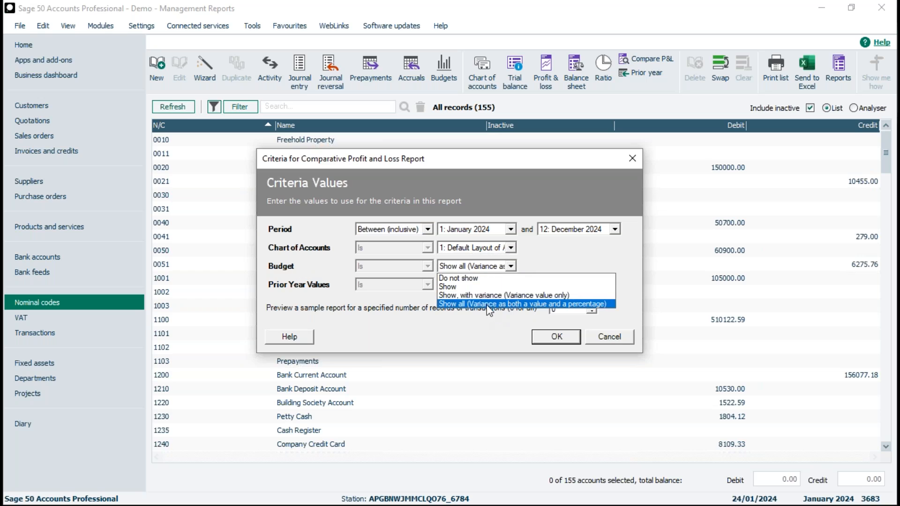
pyautogui.click(459, 279)
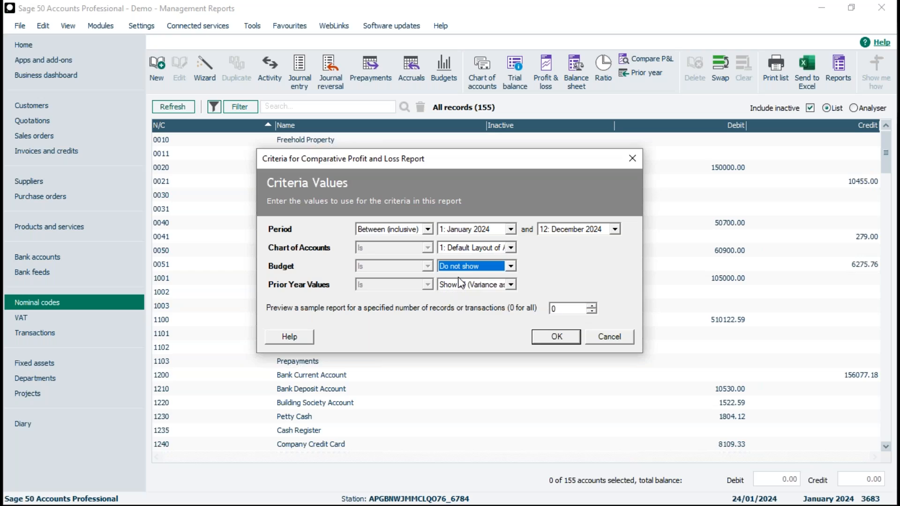
pyautogui.click(511, 285)
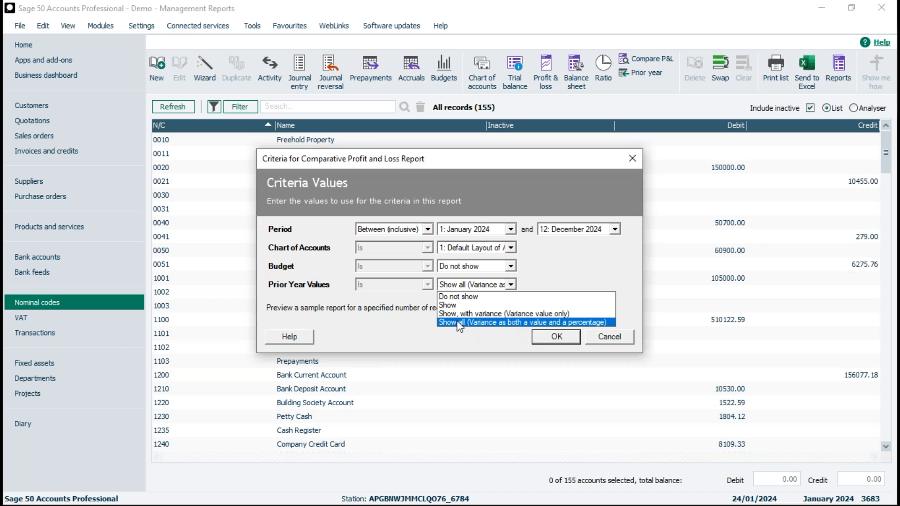
pyautogui.click(448, 305)
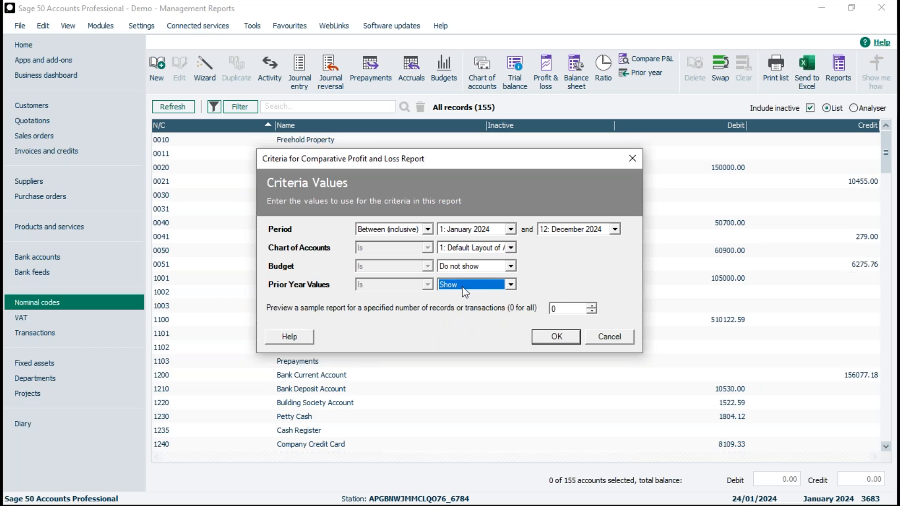
pyautogui.click(560, 338)
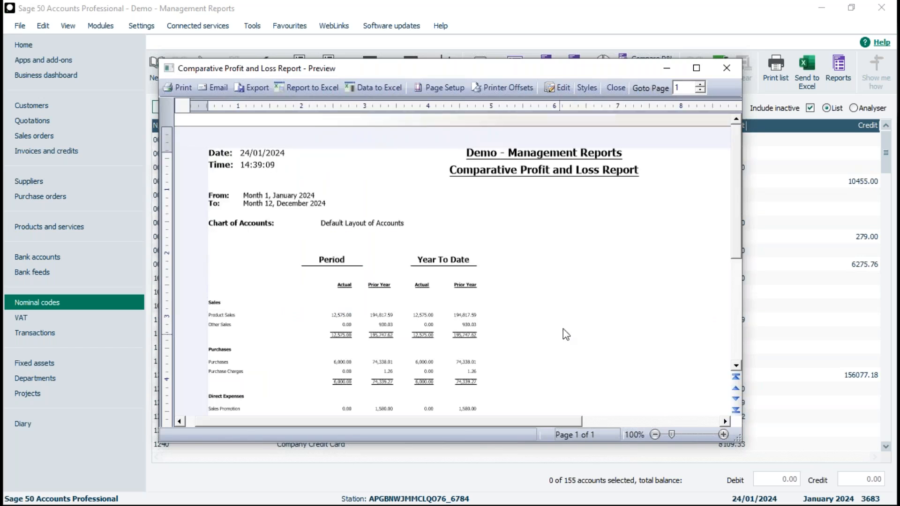
# Step: Examine the actual and prior-year columns of the enlarged Comparative Profit and Loss report, and close the preview
pyautogui.click(698, 69)
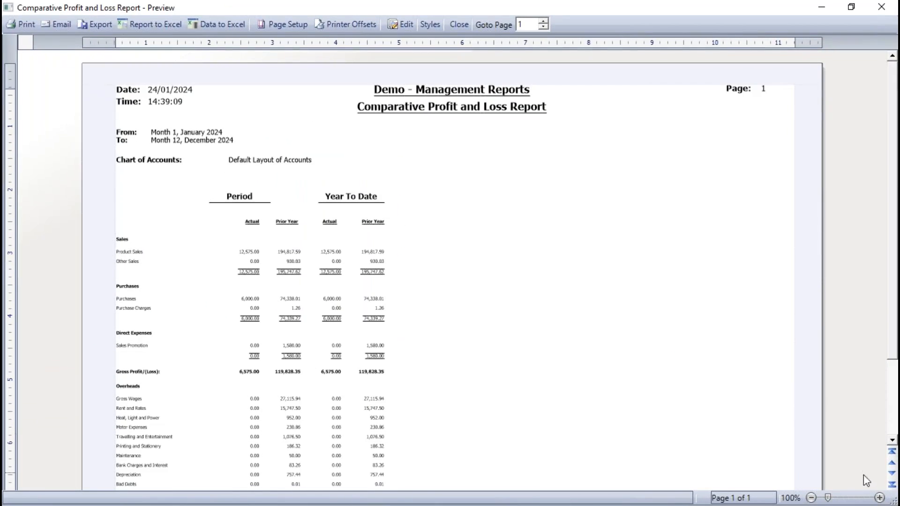
pyautogui.click(880, 499)
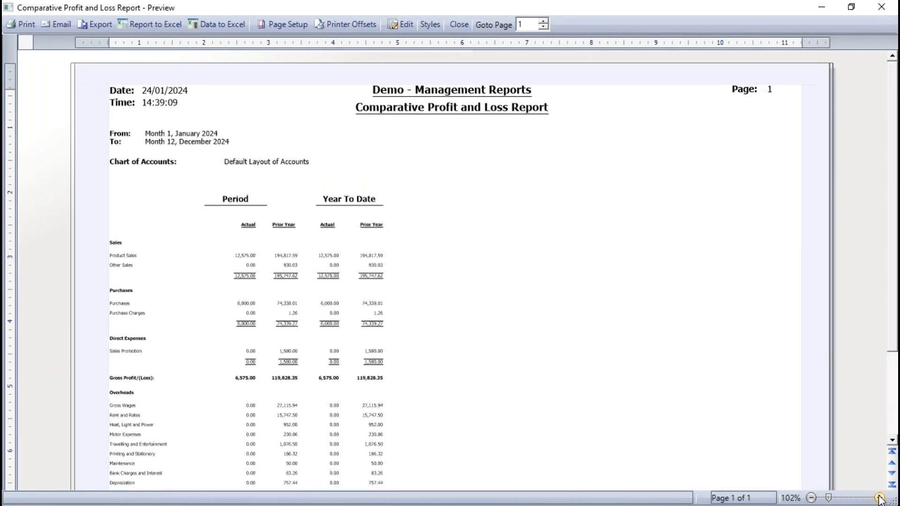
pyautogui.click(880, 498)
pyautogui.click(880, 499)
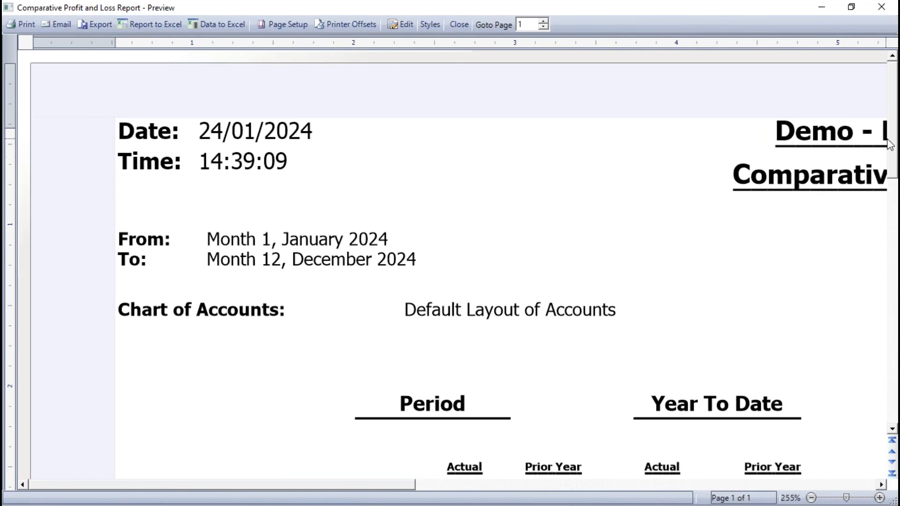
pyautogui.moveTo(893, 143); pyautogui.dragTo(895, 203)
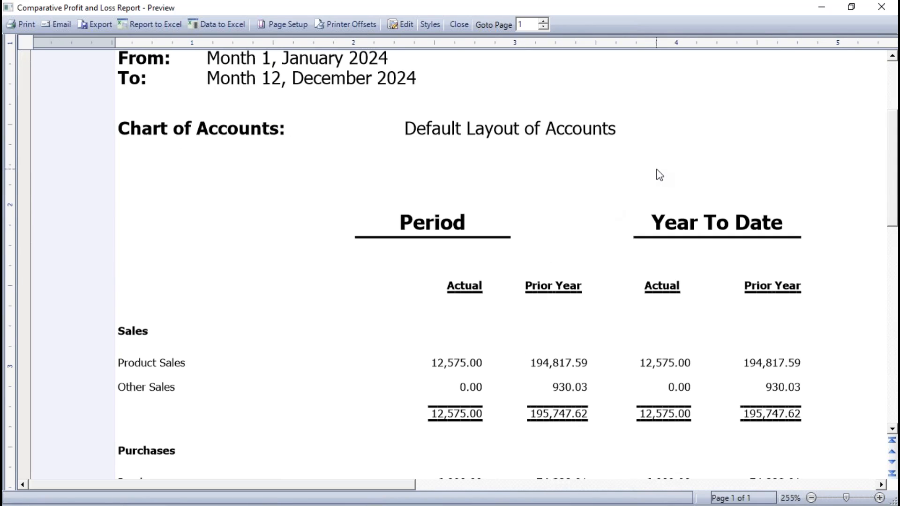
pyautogui.moveTo(893, 225); pyautogui.dragTo(895, 240)
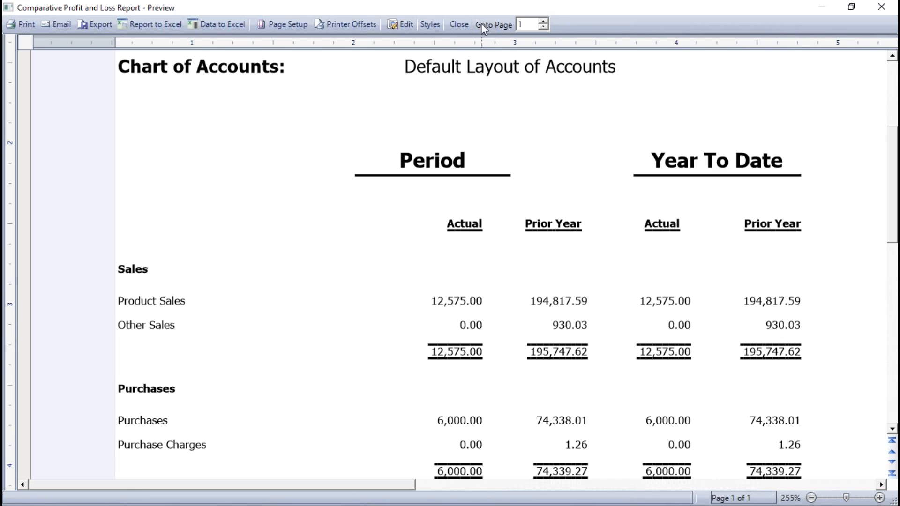
pyautogui.click(457, 25)
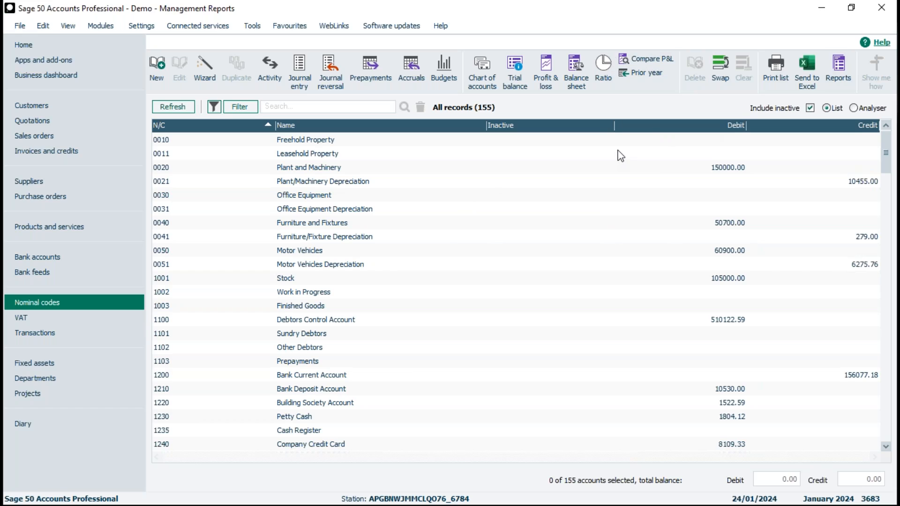
# Step: Search the transactions list for "ledger"
pyautogui.click(41, 336)
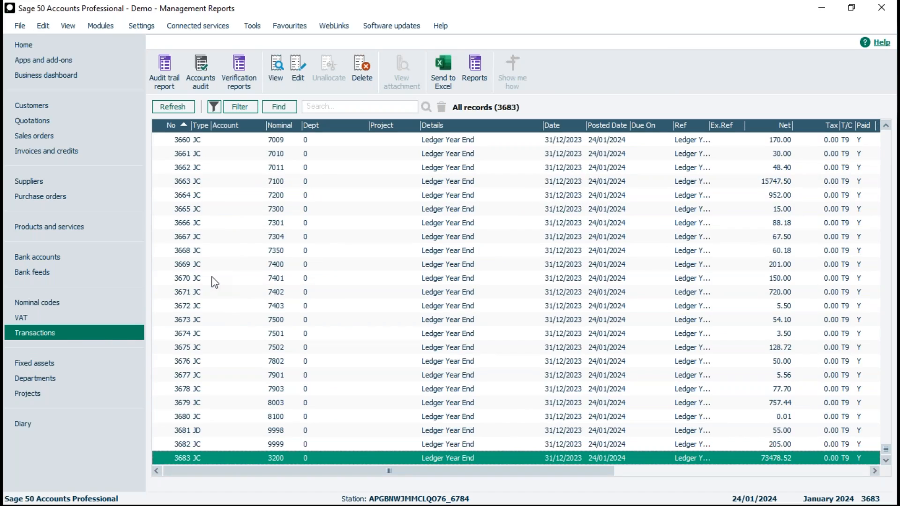
pyautogui.press('Up')
pyautogui.press('Up')
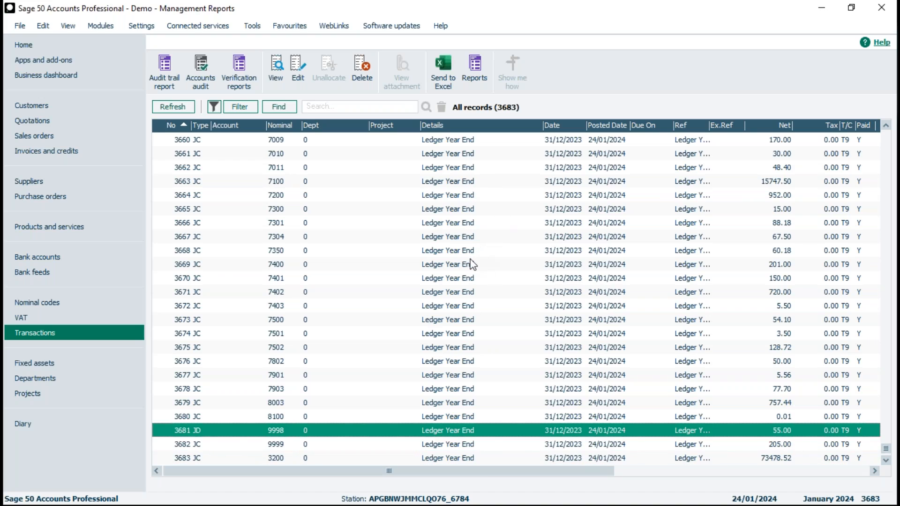
pyautogui.click(338, 111)
pyautogui.write('ledger')
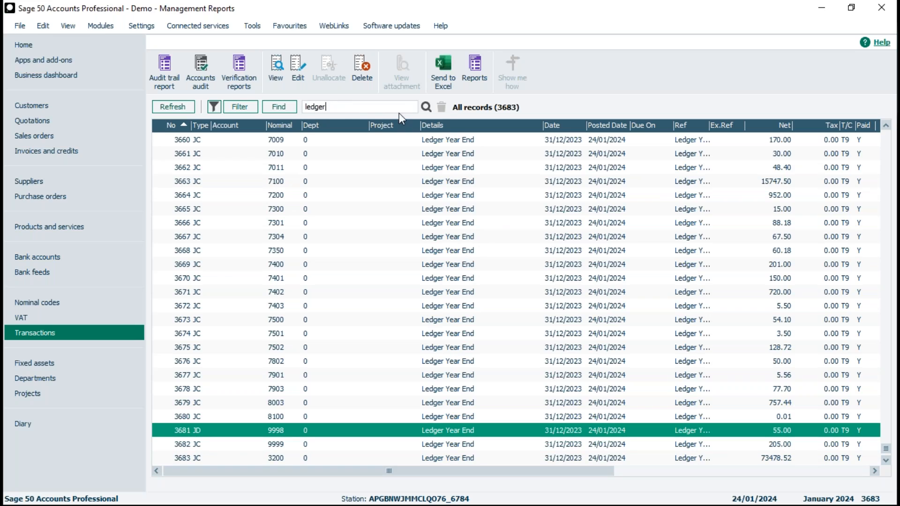
pyautogui.click(426, 107)
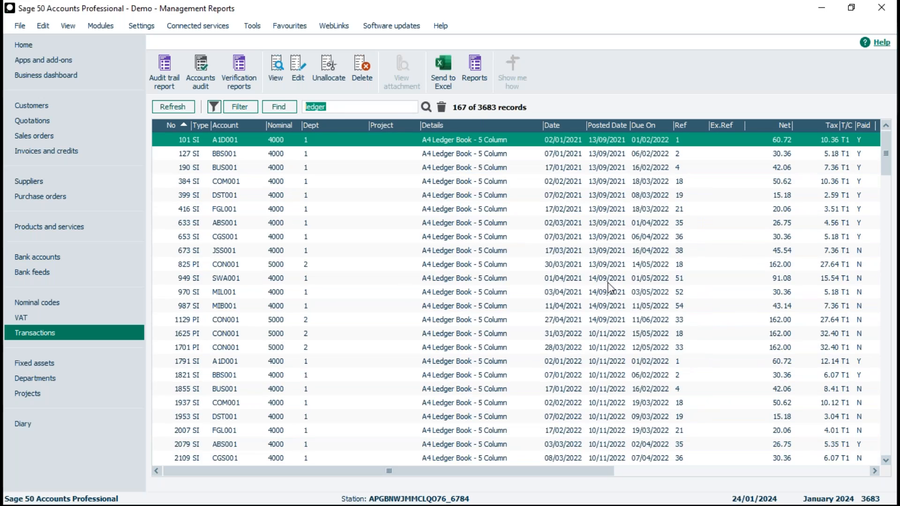
# Step: Review the Ledger Year End journals dated 31/12/2023 in the search results, and select the first one, on nominal code 4000
pyautogui.moveTo(886, 154); pyautogui.dragTo(886, 431)
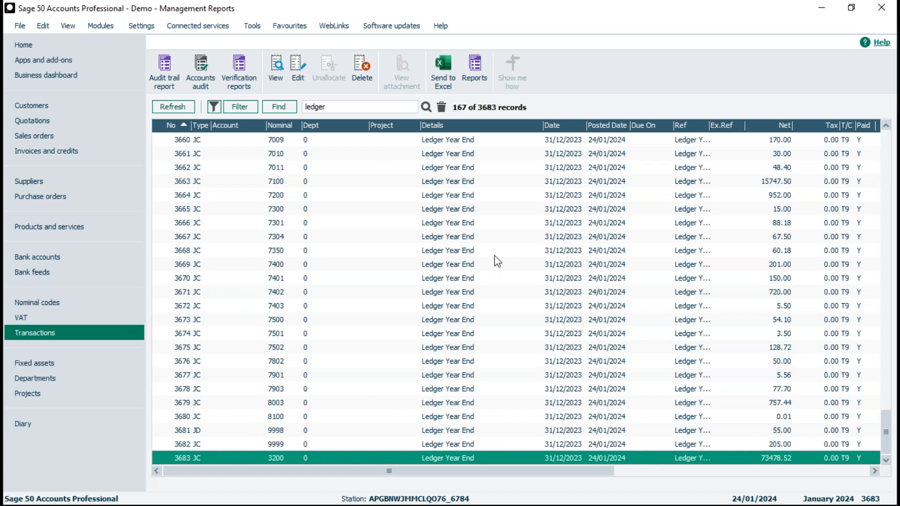
pyautogui.click(886, 125)
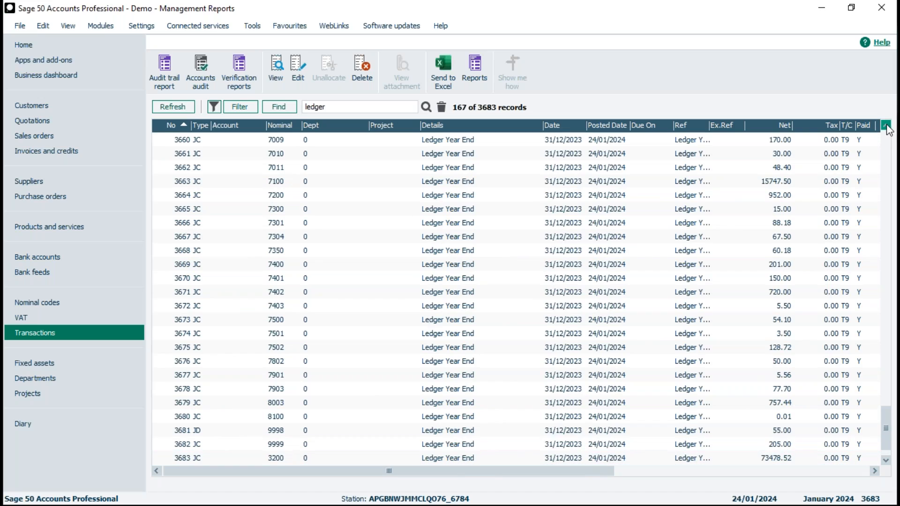
pyautogui.click(886, 126)
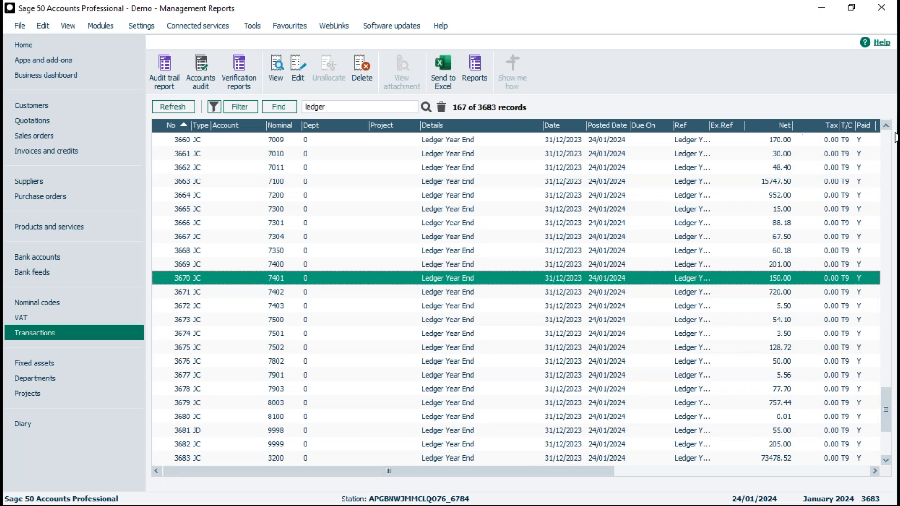
pyautogui.click(886, 126)
pyautogui.click(886, 126)
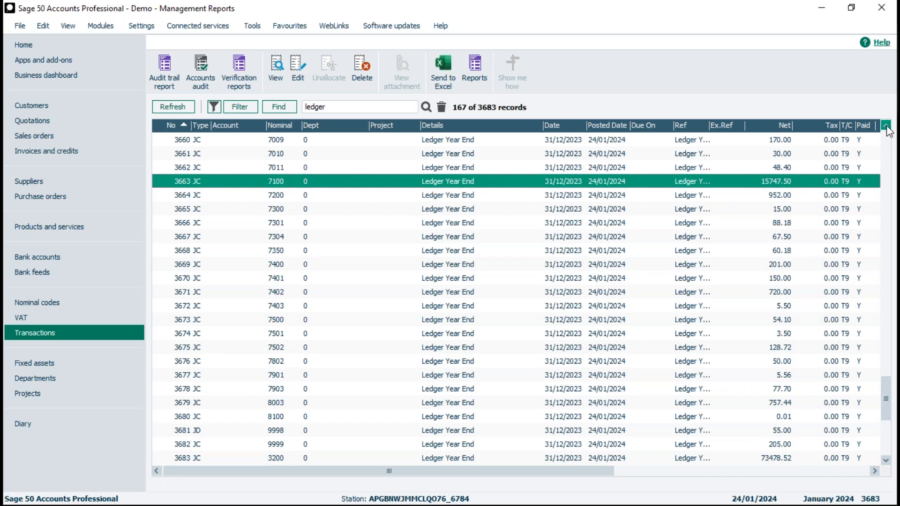
pyautogui.click(886, 125)
pyautogui.click(886, 125)
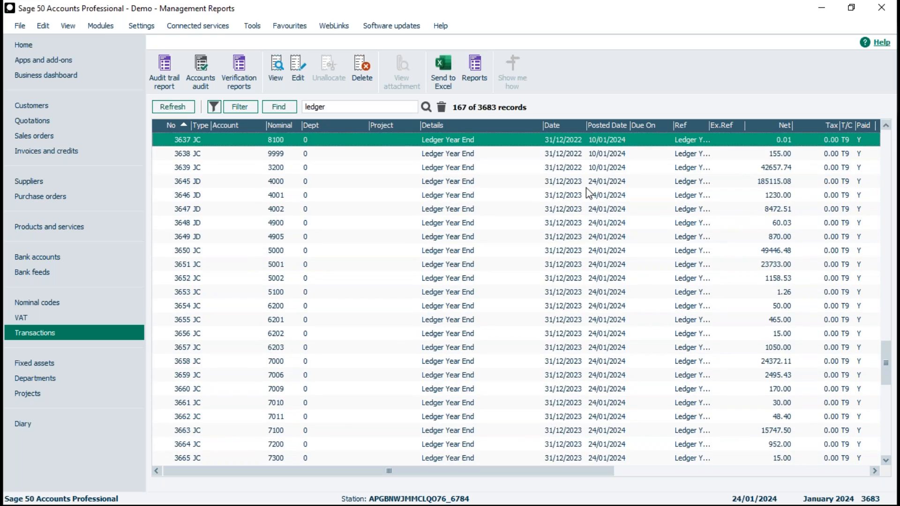
pyautogui.click(563, 185)
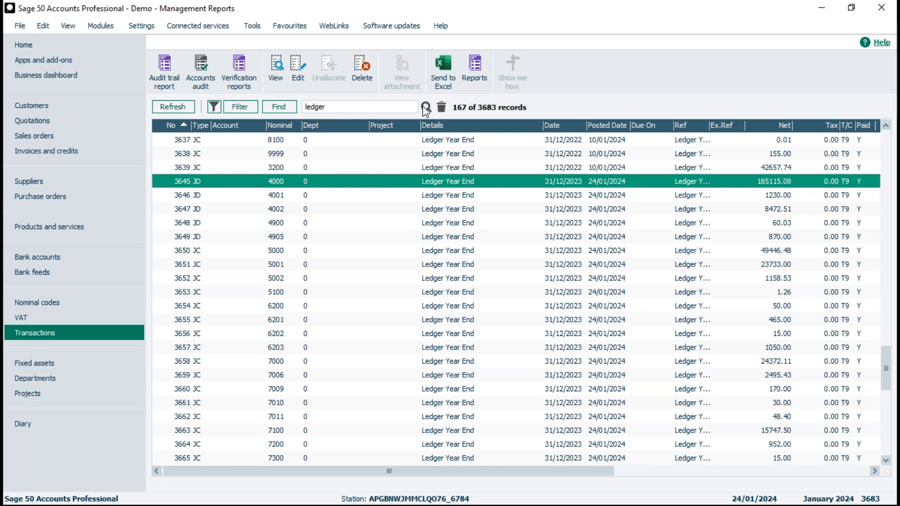
# Step: Clear the transaction search to list all records, and return to the nominal codes list
pyautogui.moveTo(331, 110); pyautogui.dragTo(302, 109)
pyautogui.press('BackSpace')
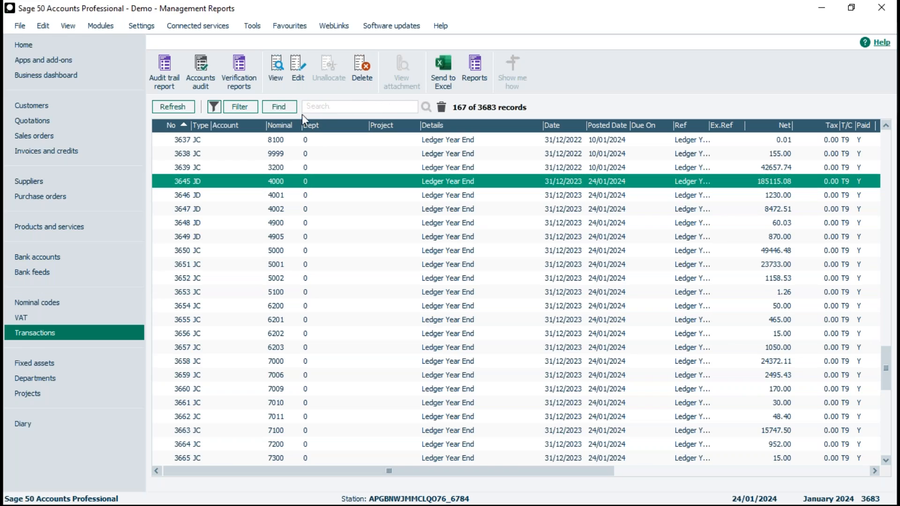
pyautogui.click(443, 107)
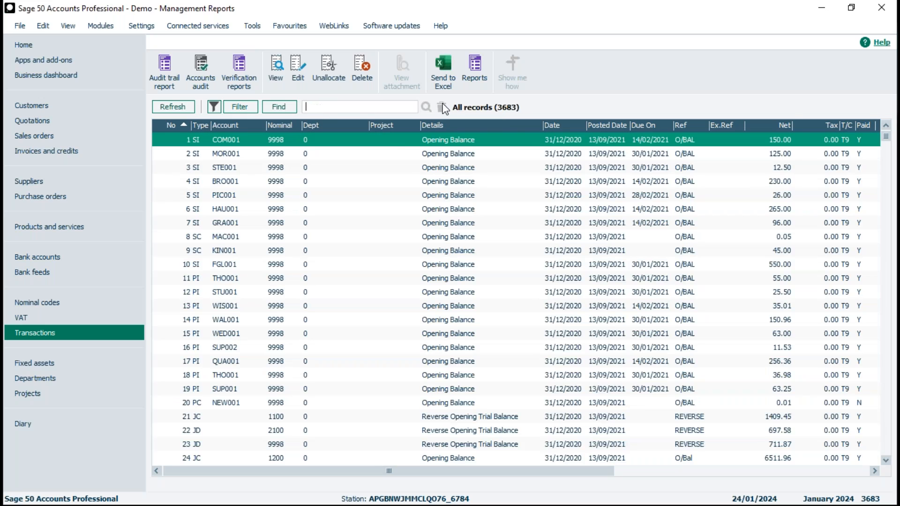
pyautogui.click(38, 304)
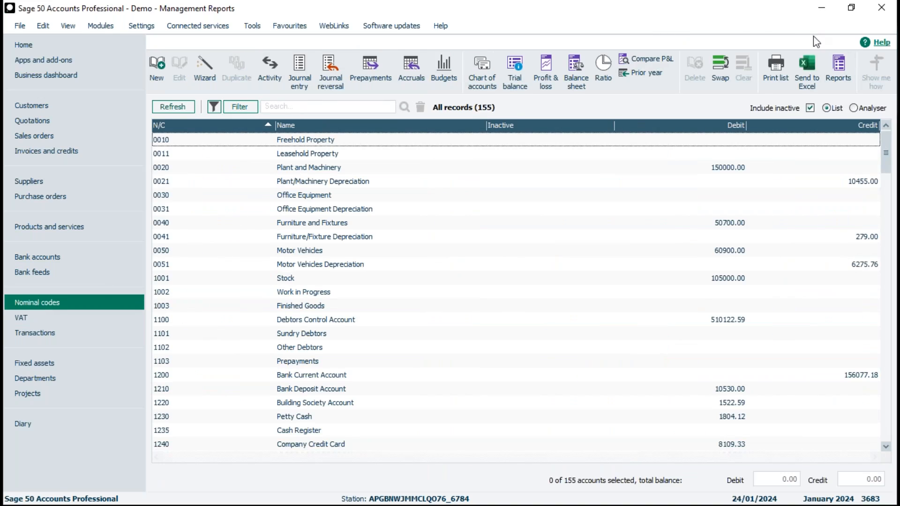
# Step: Start a preview of the Transactional Profit & Loss report from the profit and loss group of the nominal code reports
pyautogui.click(837, 61)
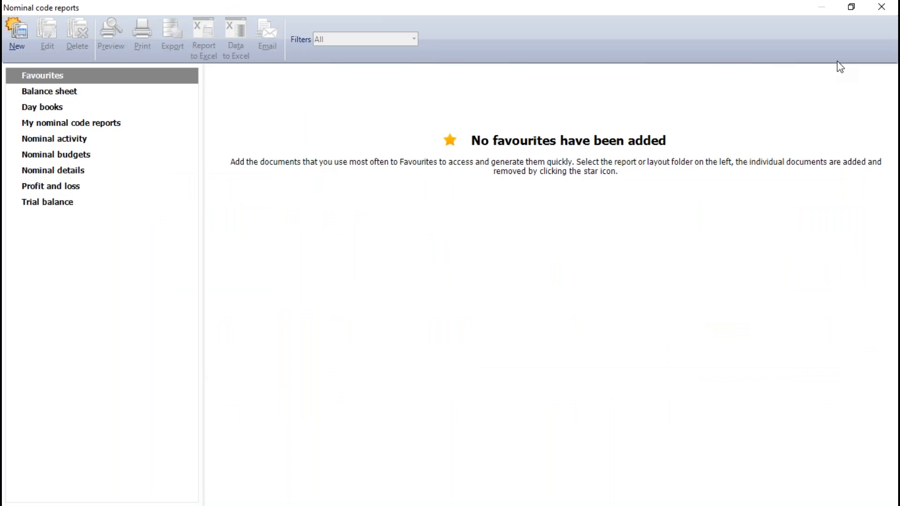
pyautogui.click(53, 187)
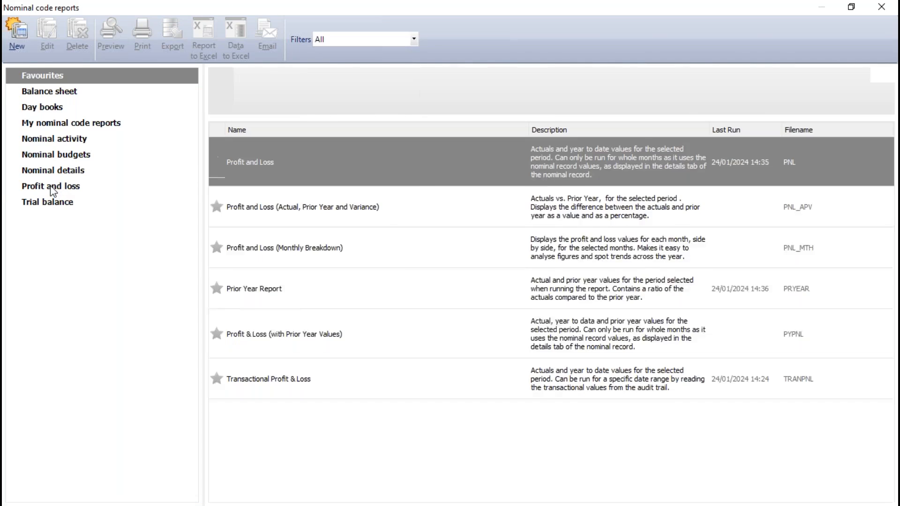
pyautogui.click(271, 386)
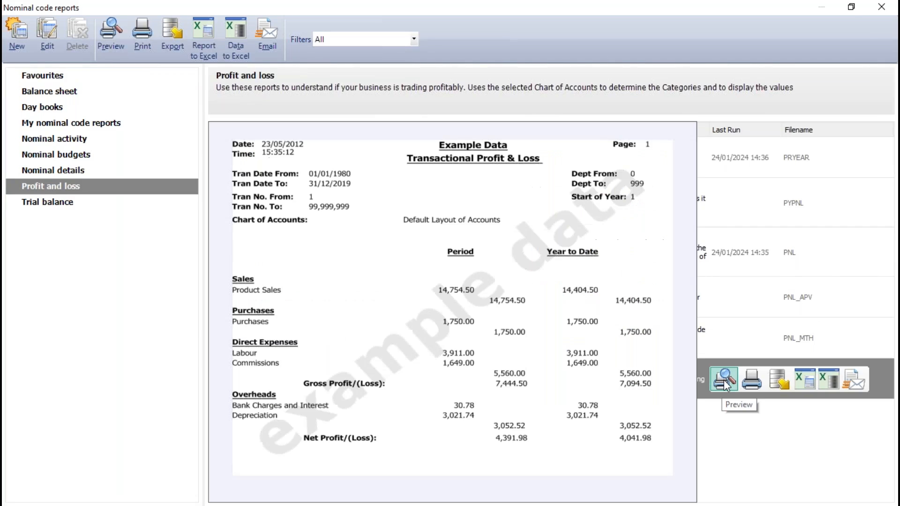
pyautogui.click(724, 382)
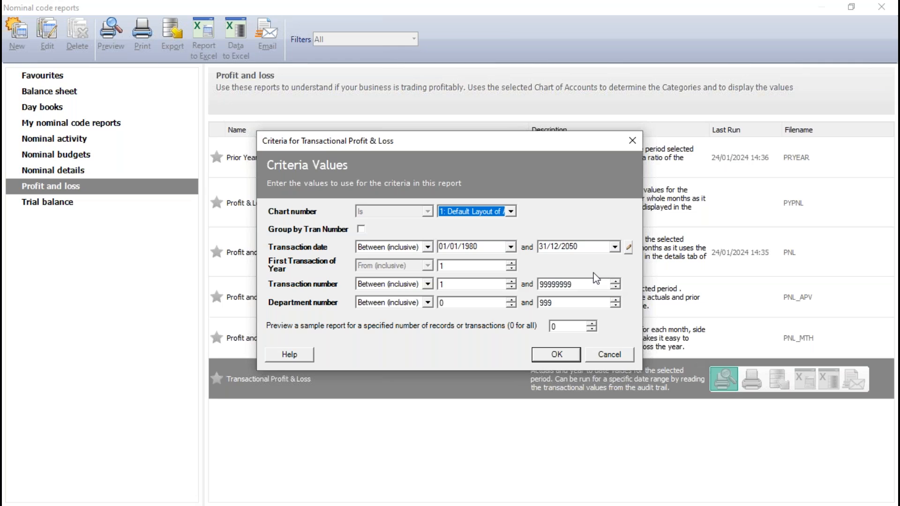
# Step: Limit the report criteria to transaction dates in the last financial year and transaction numbers up to 3644
pyautogui.click(629, 248)
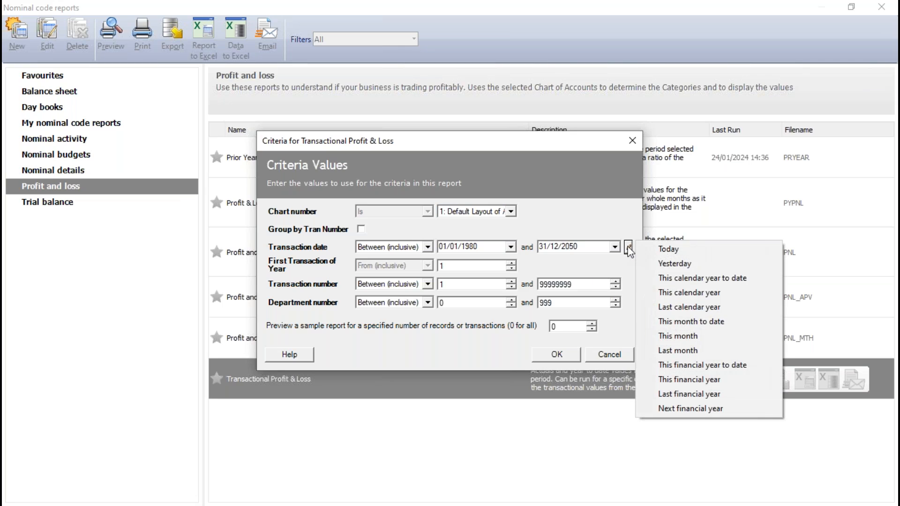
pyautogui.click(683, 396)
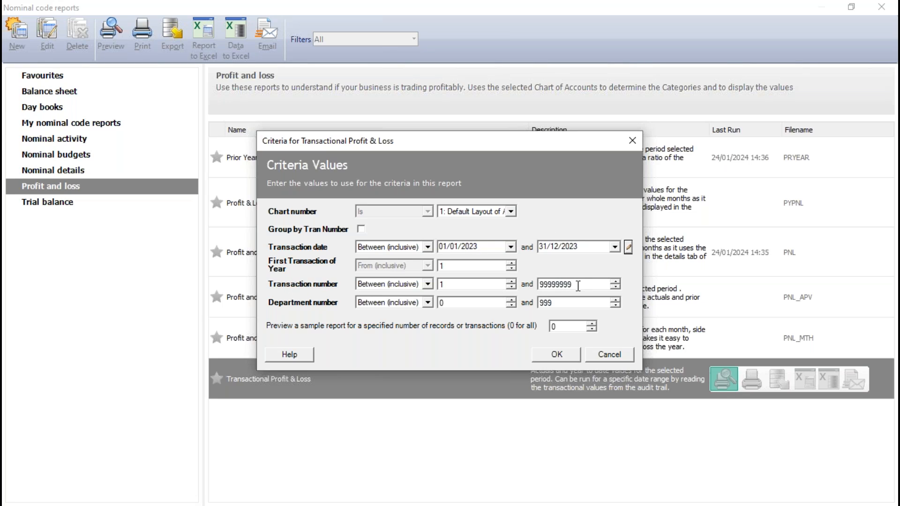
pyautogui.moveTo(578, 284); pyautogui.dragTo(536, 290)
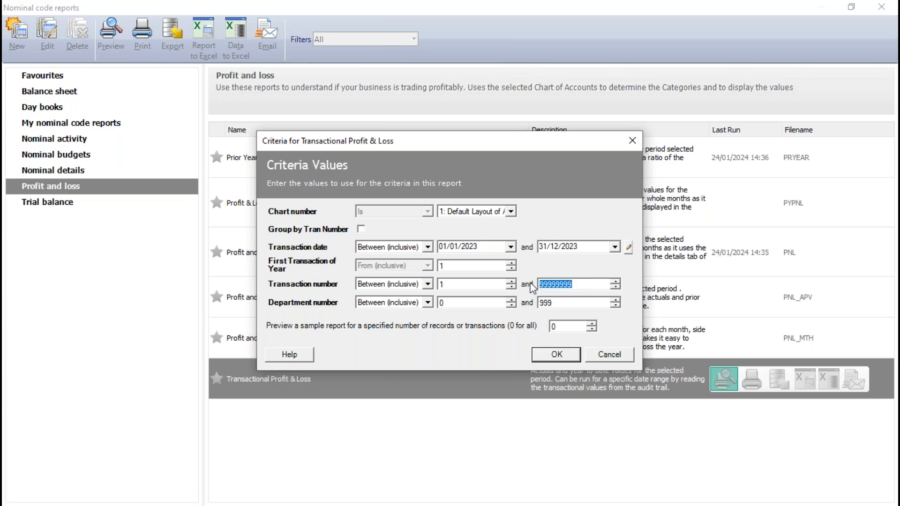
pyautogui.write('3644')
# Step: Generate the Transactional Profit & Loss preview, examine its period figures at full window size, and close the preview
pyautogui.click(558, 357)
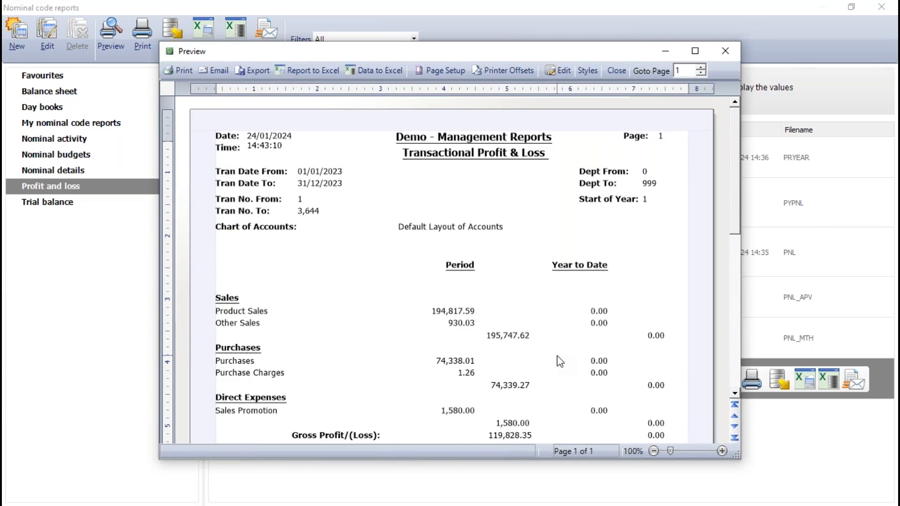
pyautogui.click(696, 52)
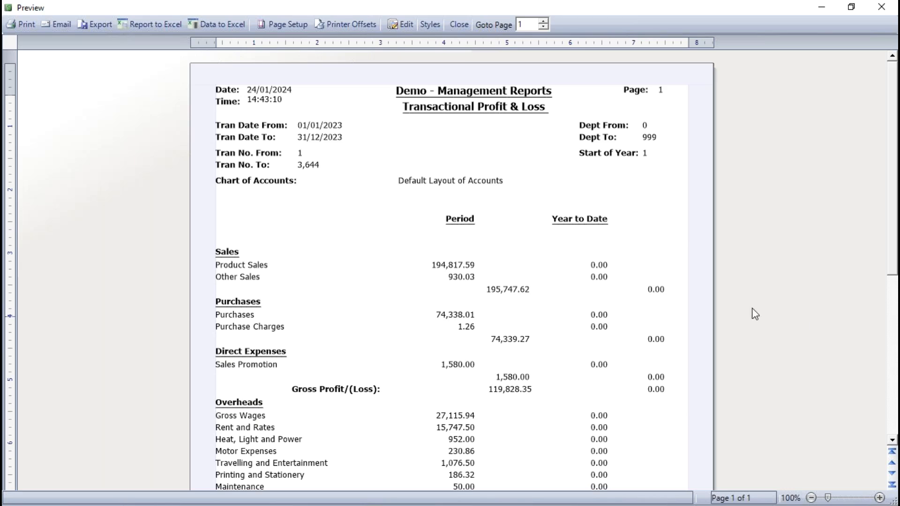
pyautogui.click(460, 23)
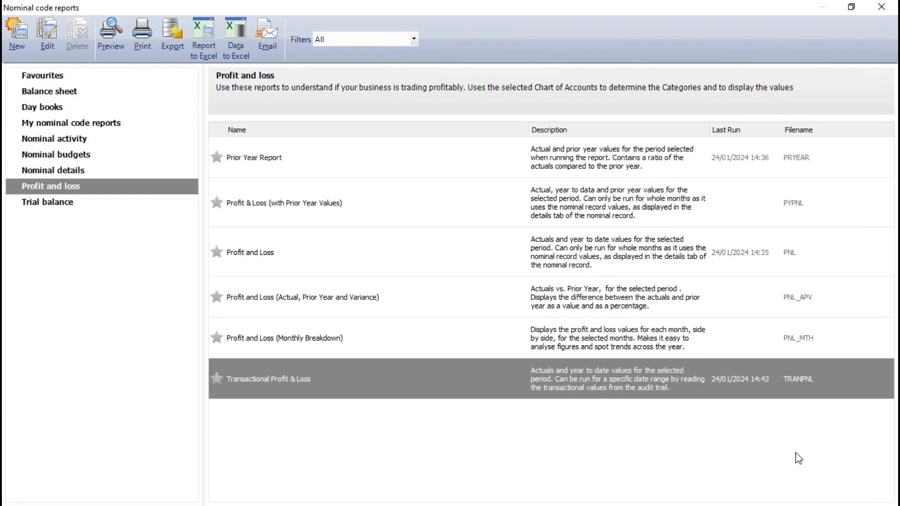